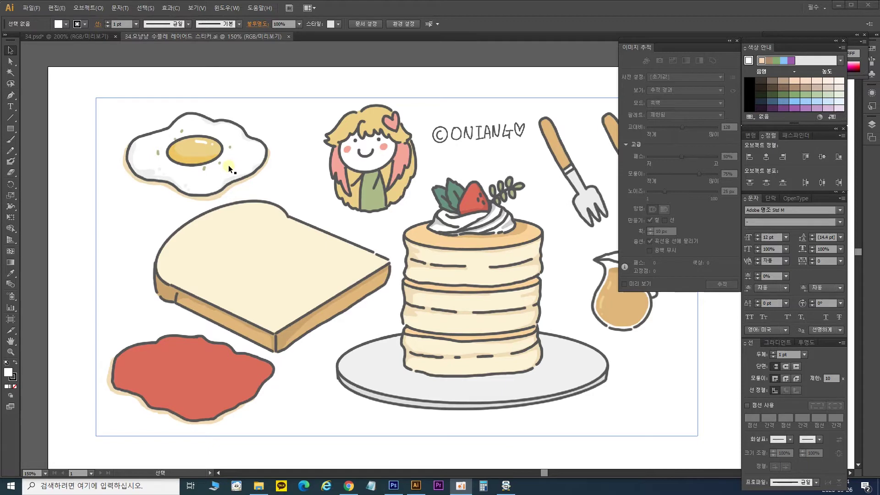
Look over the finished sticker artwork and return to the 34.psd document
{"action": "scroll", "coordinate": [228, 165], "scroll_direction": "right", "scroll_amount": 2}
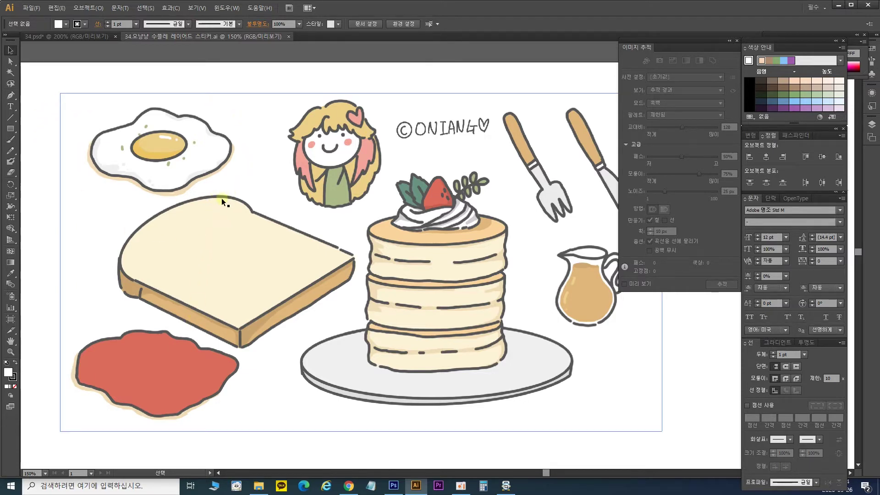
{"action": "left_click", "coordinate": [72, 36]}
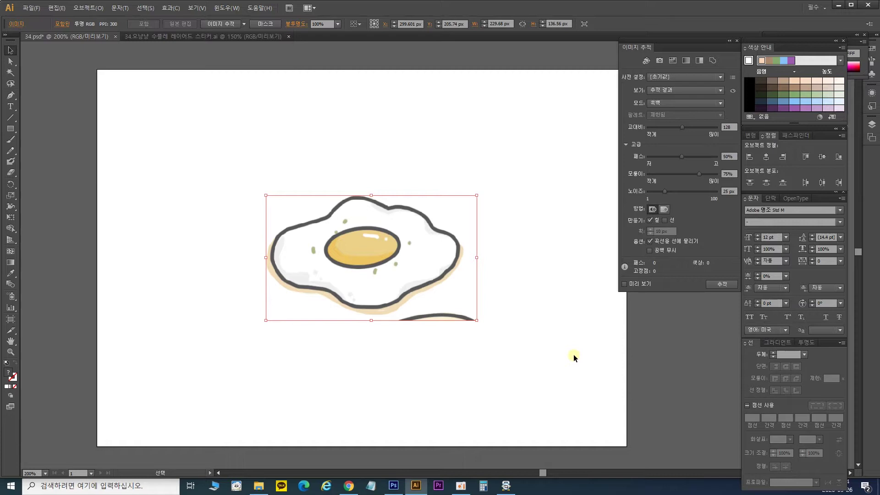
{"action": "left_click", "coordinate": [229, 36]}
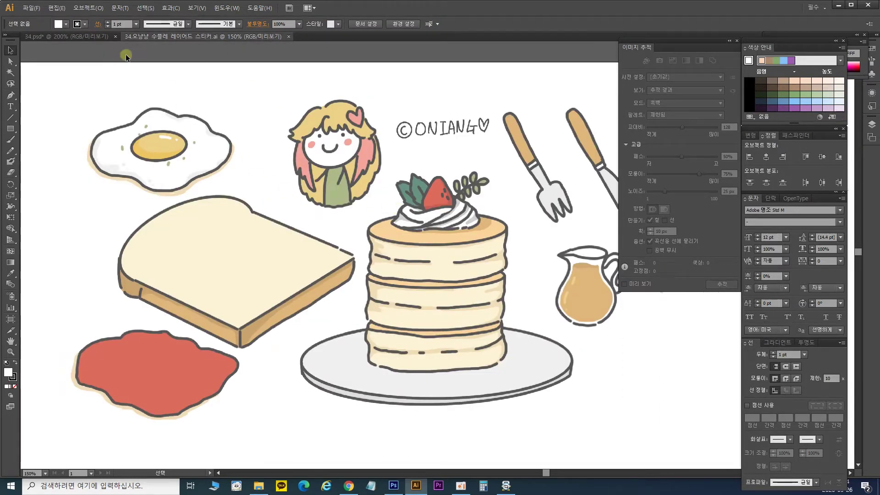
{"action": "left_click", "coordinate": [87, 38]}
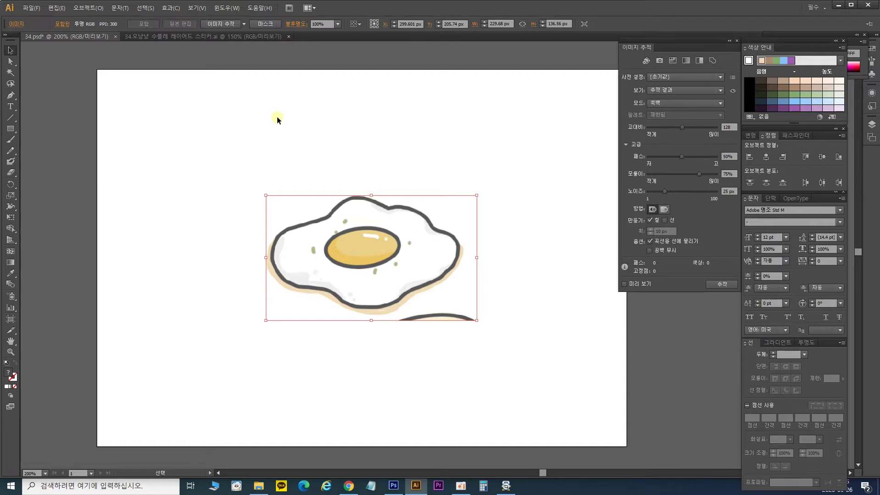
Move the egg image to the left half of the artboard and place a duplicate beside it on the right
{"action": "key", "text": "ctrl+plus"}
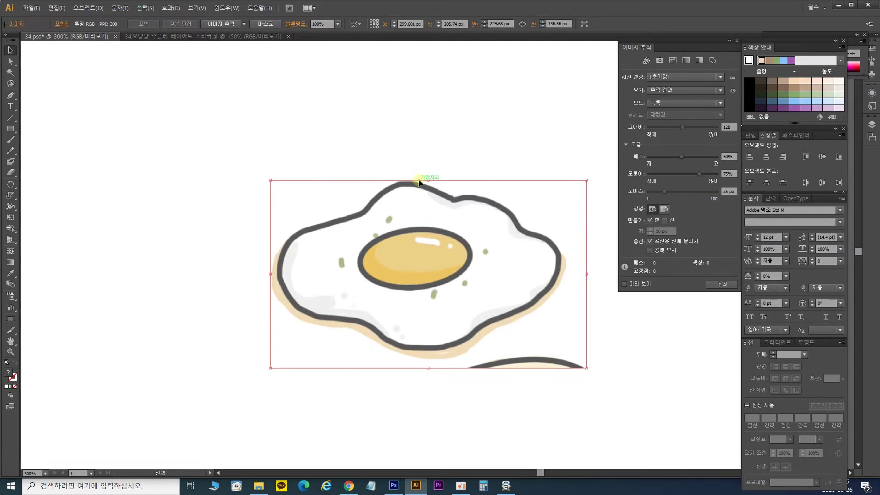
{"action": "key", "text": "ctrl+minus"}
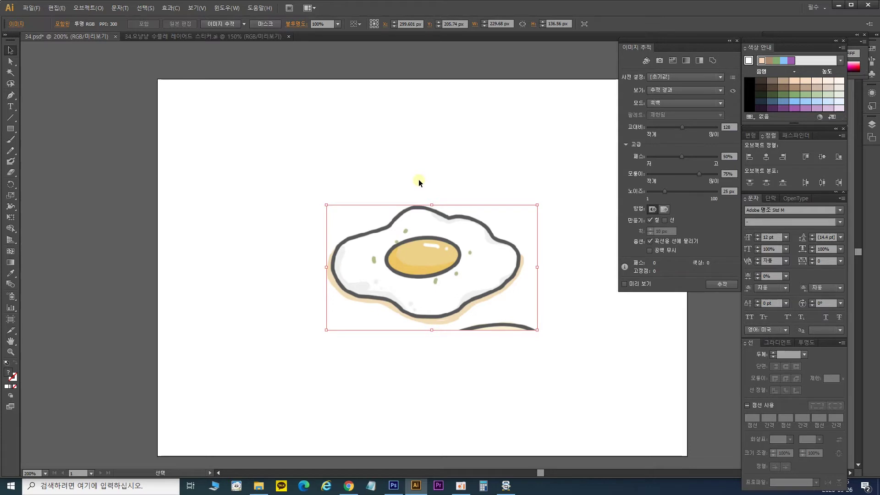
{"action": "left_click_drag", "start_coordinate": [447, 253], "coordinate": [310, 247]}
{"action": "left_click_drag", "start_coordinate": [242, 243], "coordinate": [469, 247]}
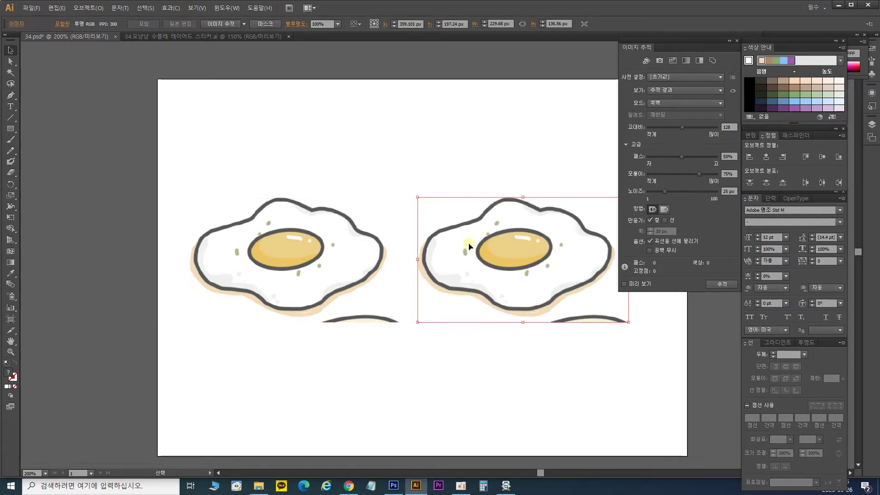
{"action": "left_click", "coordinate": [489, 179]}
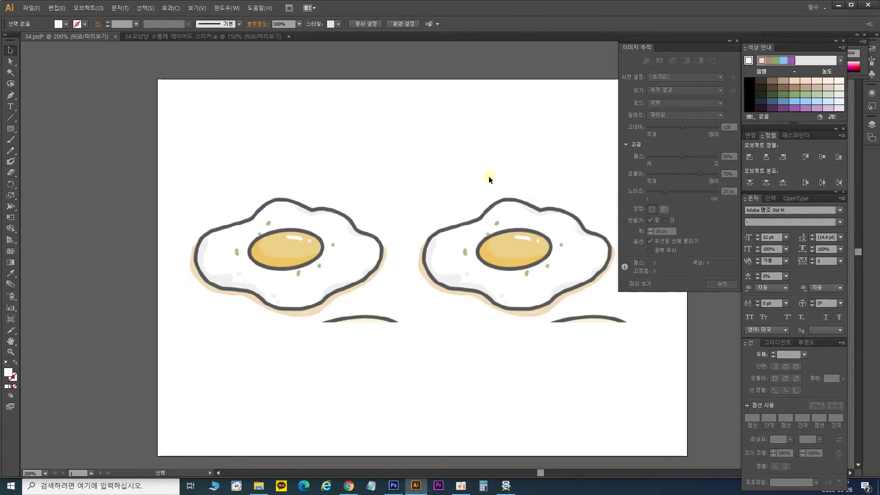
Select the left egg image and hide the Color Guide and Color panels
{"action": "left_click", "coordinate": [310, 250]}
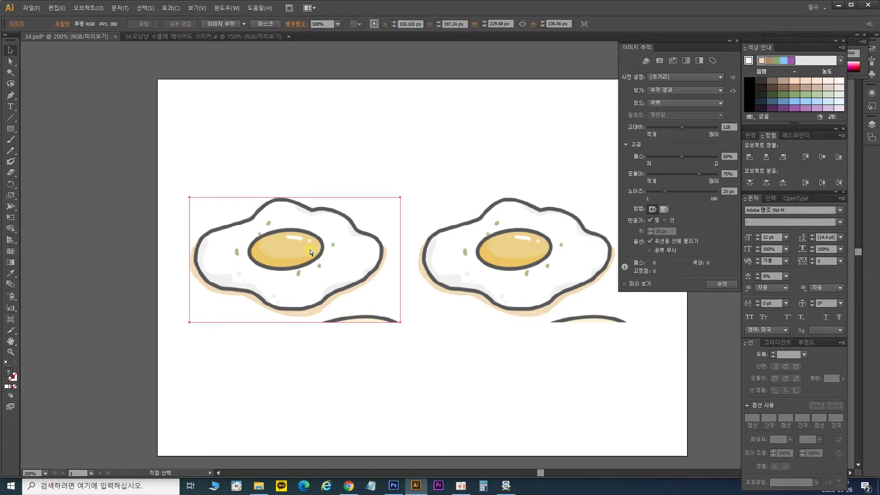
{"action": "key", "text": "ctrl+plus"}
{"action": "key", "text": "ctrl+plus"}
{"action": "left_click_drag", "start_coordinate": [278, 205], "coordinate": [516, 179]}
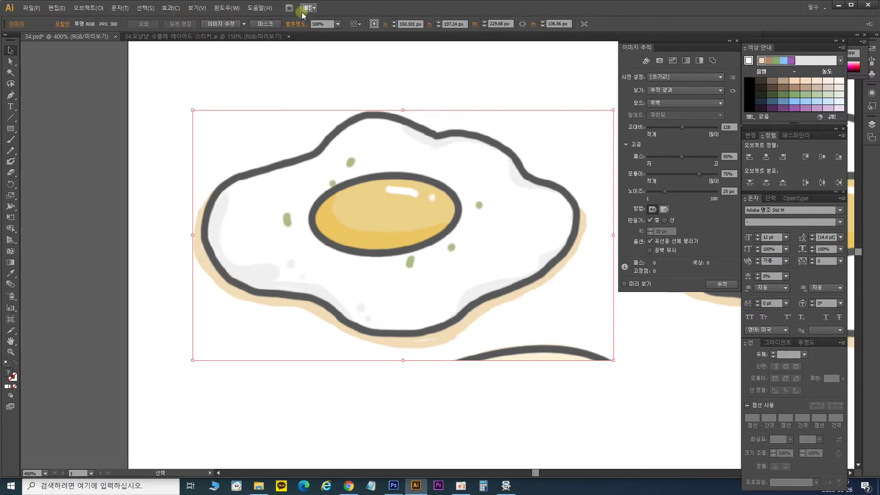
{"action": "left_click", "coordinate": [229, 10]}
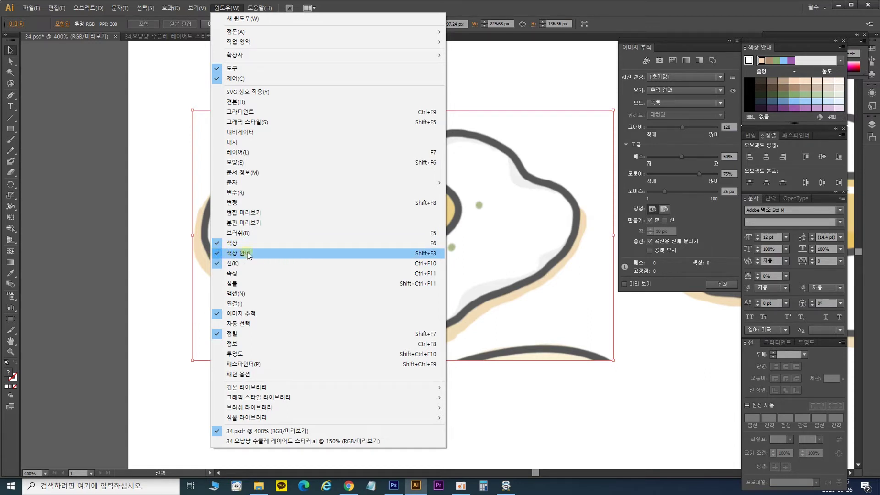
{"action": "left_click", "coordinate": [246, 252]}
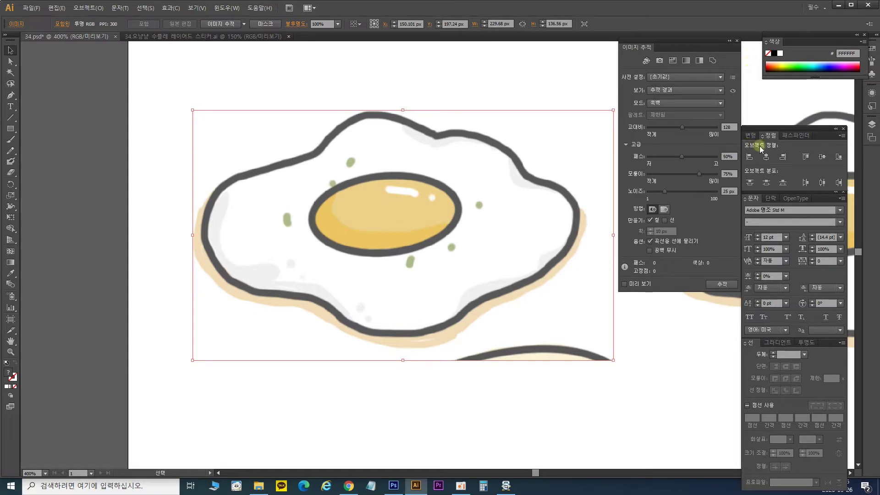
{"action": "left_click", "coordinate": [222, 8]}
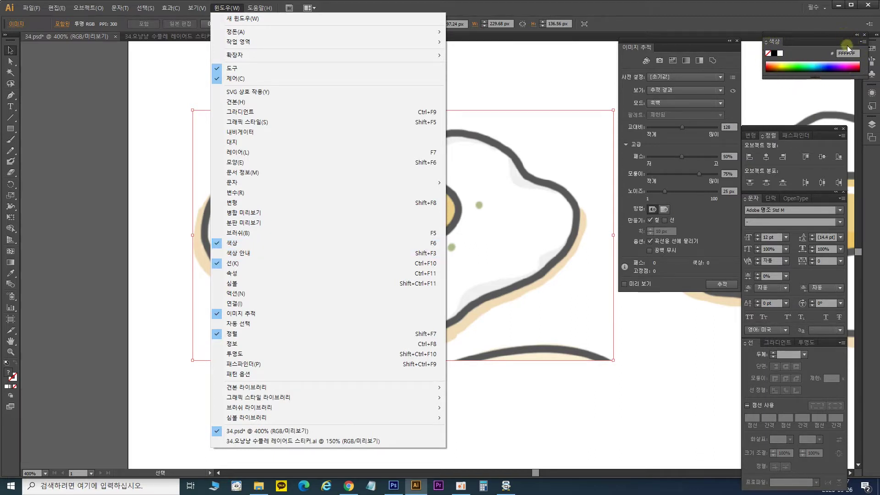
{"action": "left_click", "coordinate": [239, 245]}
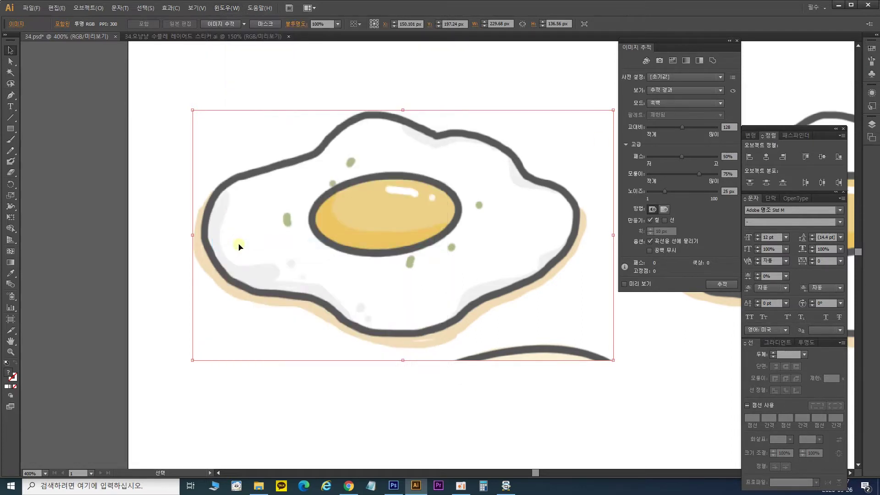
Check the Image Trace panel and the list of tracing presets available for the left egg image
{"action": "left_click", "coordinate": [233, 9]}
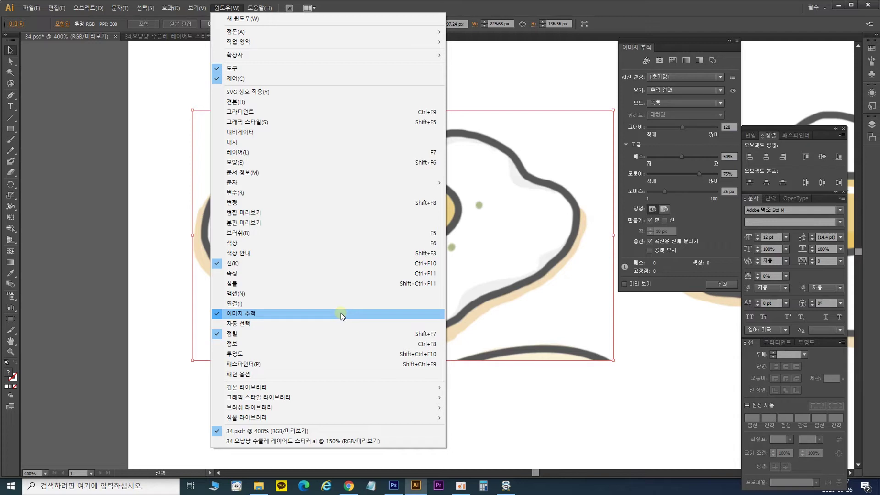
{"action": "left_click", "coordinate": [340, 313]}
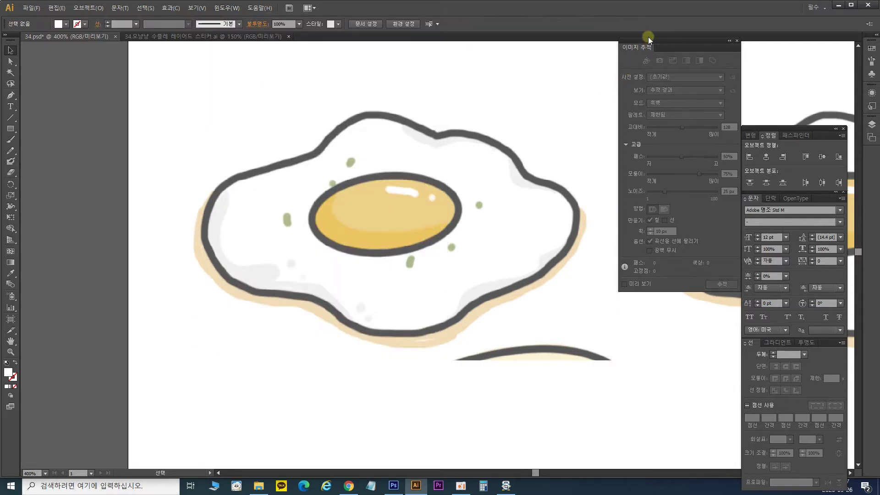
{"action": "left_click", "coordinate": [489, 159]}
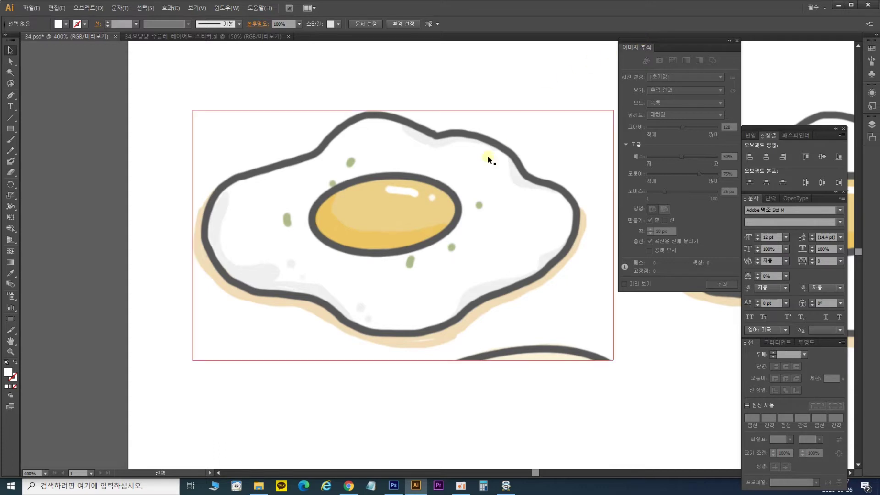
{"action": "left_click", "coordinate": [448, 170]}
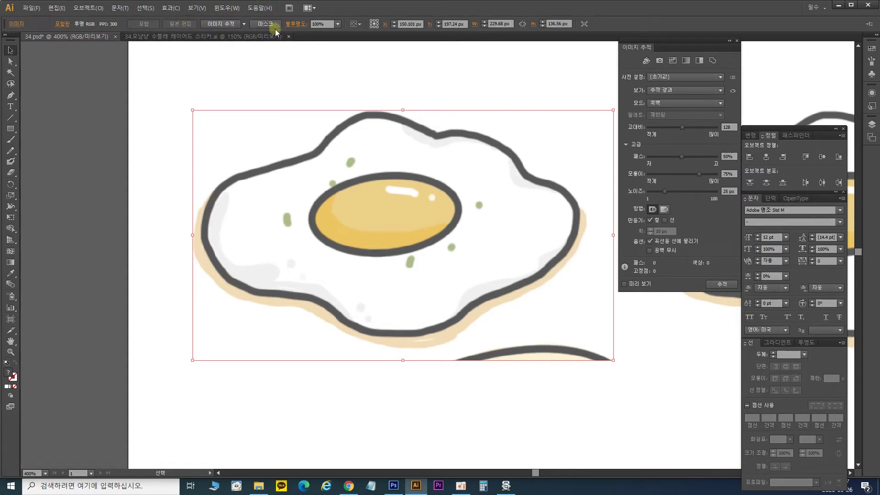
{"action": "left_click", "coordinate": [245, 24]}
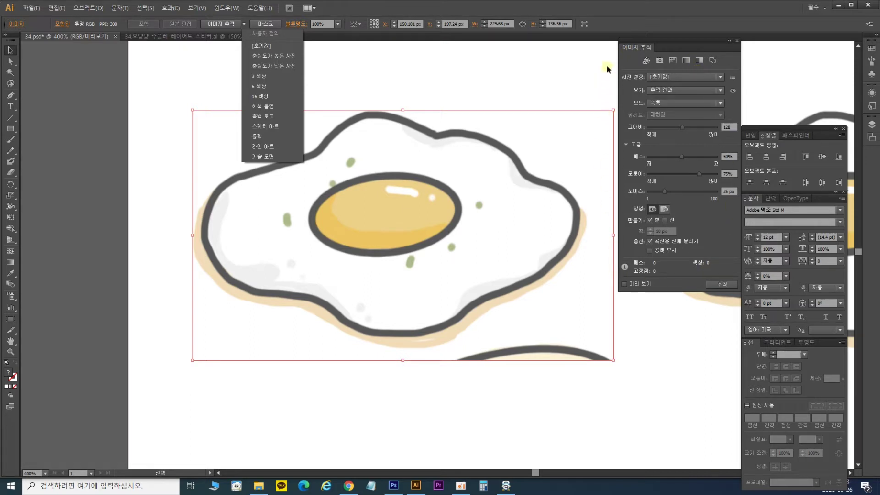
{"action": "left_click", "coordinate": [535, 81]}
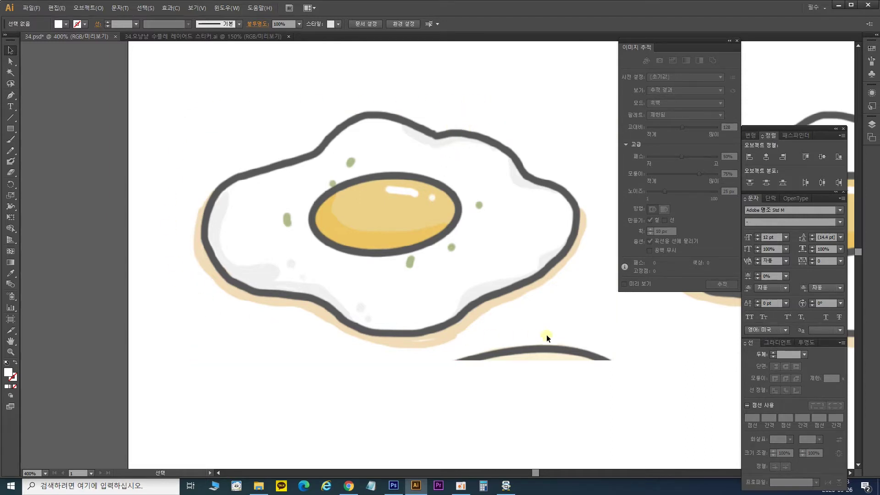
Trace the left egg image with preview on, using the High Fidelity Photo preset
{"action": "left_click", "coordinate": [403, 211]}
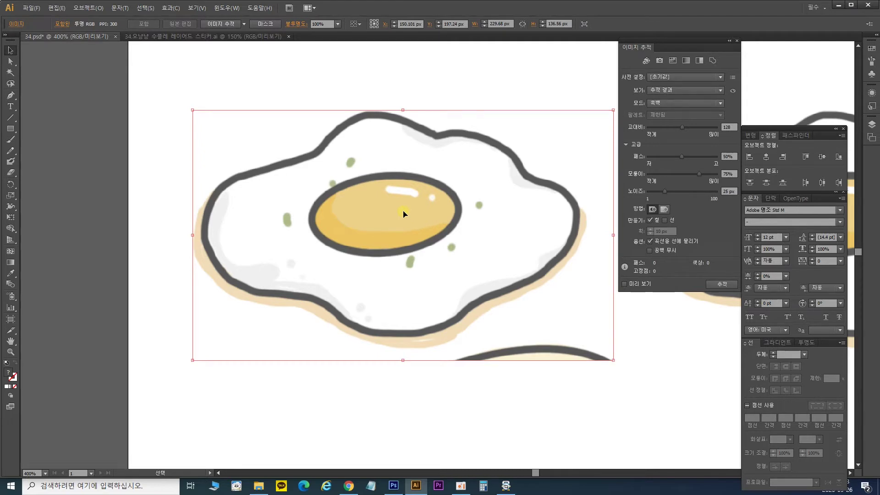
{"action": "left_click", "coordinate": [640, 287]}
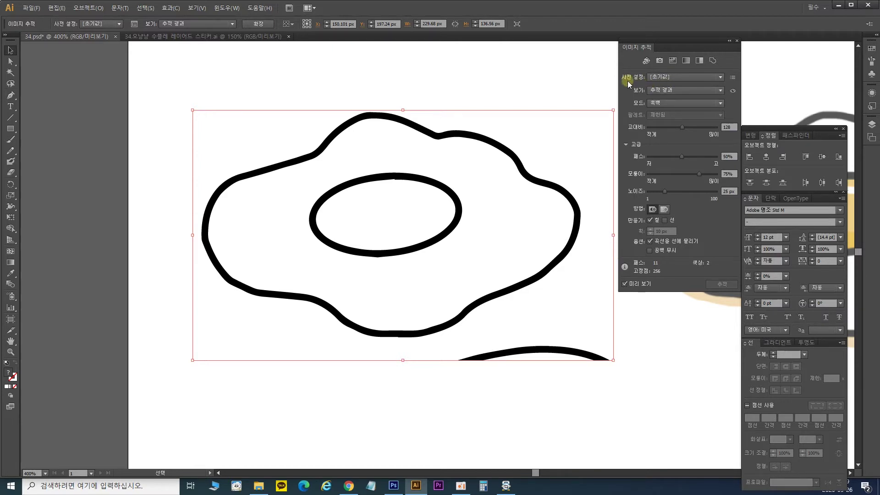
{"action": "left_click", "coordinate": [665, 78]}
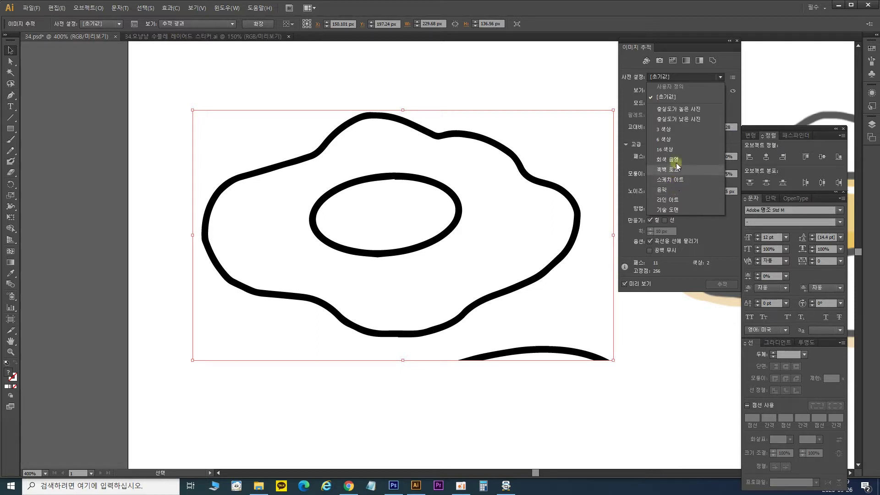
{"action": "left_click", "coordinate": [680, 110]}
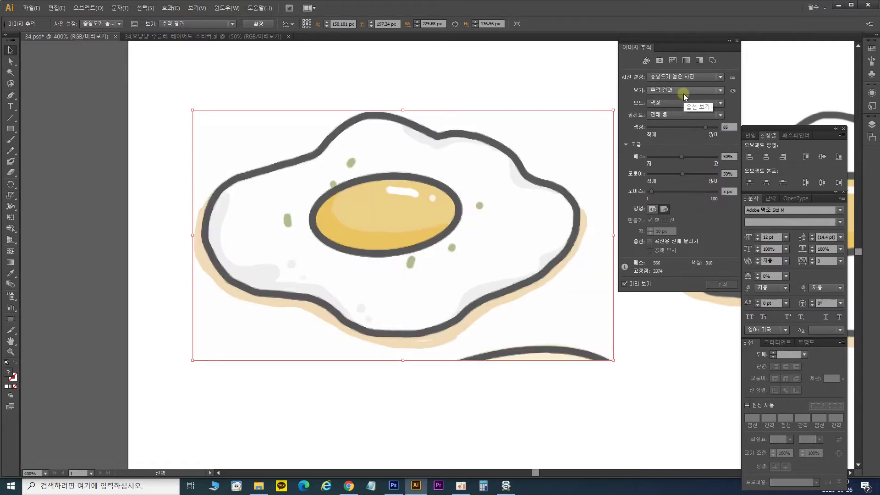
Examine the outline and edges of the traced left egg up close
{"action": "left_click", "coordinate": [419, 89]}
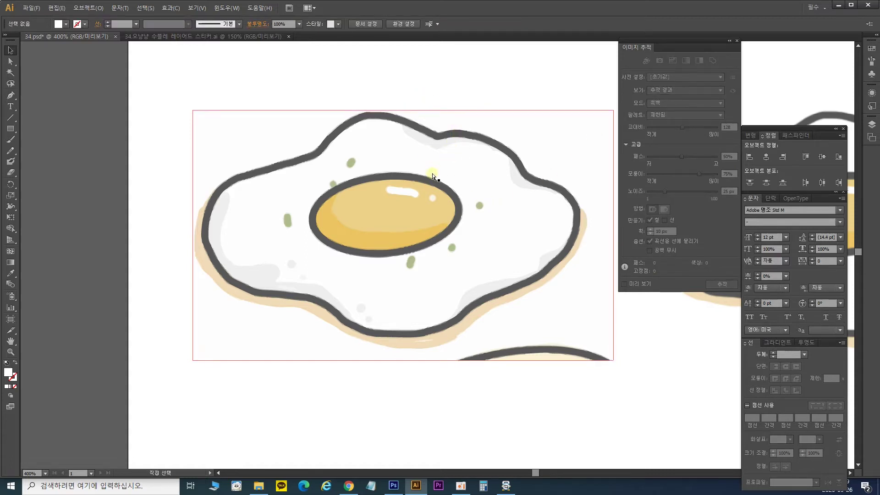
{"action": "key", "text": "ctrl+plus"}
{"action": "left_click_drag", "start_coordinate": [416, 148], "coordinate": [449, 276]}
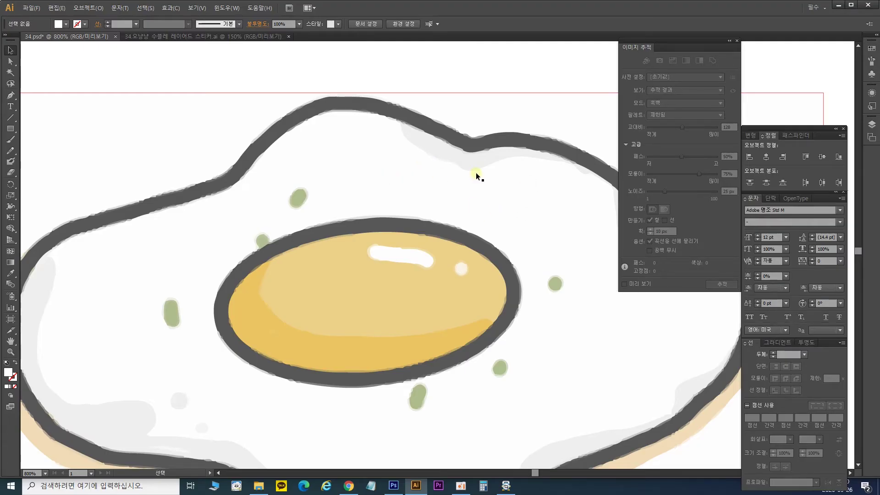
{"action": "left_click", "coordinate": [513, 158]}
{"action": "key", "text": "ctrl+minus"}
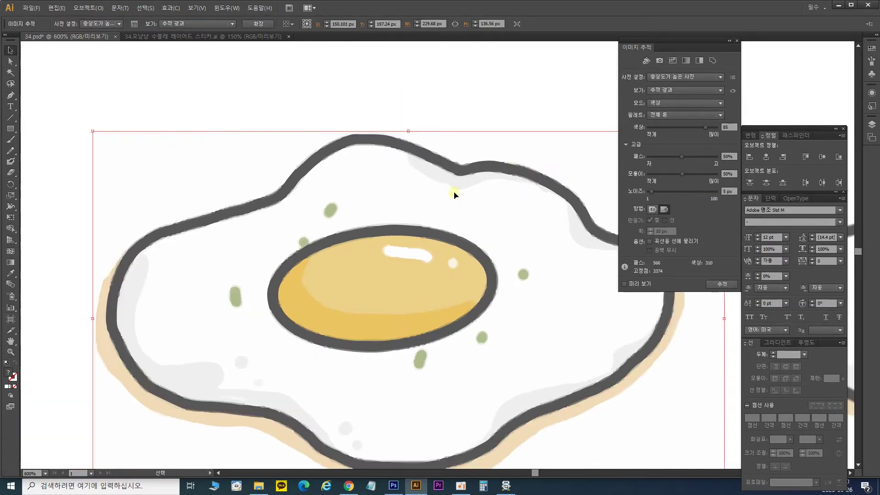
{"action": "left_click_drag", "start_coordinate": [454, 221], "coordinate": [411, 118]}
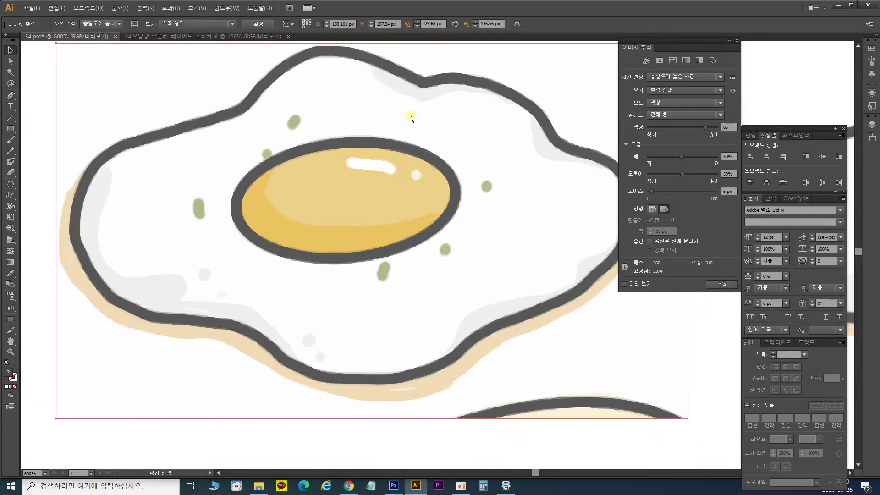
{"action": "key", "text": "ctrl+minus"}
{"action": "key", "text": "ctrl+minus"}
Place a copy of the untraced right egg image directly below the traced left egg
{"action": "left_click_drag", "start_coordinate": [410, 117], "coordinate": [428, 285]}
{"action": "left_click_drag", "start_coordinate": [473, 307], "coordinate": [472, 157]}
{"action": "left_click_drag", "start_coordinate": [503, 213], "coordinate": [468, 110]}
{"action": "left_click", "coordinate": [576, 222]}
{"action": "left_click_drag", "start_coordinate": [576, 222], "coordinate": [232, 269]}
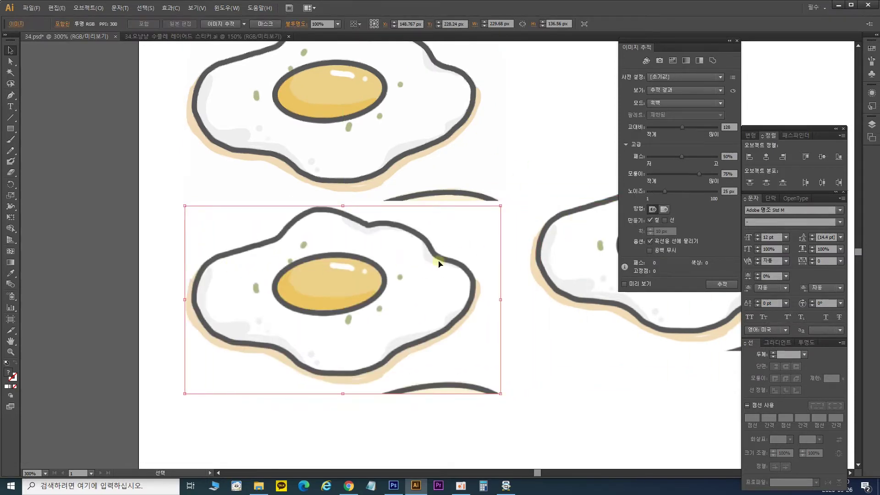
Trace the lower egg copy with preview on, using the Low Fidelity Photo preset, and compare it with the upper trace
{"action": "left_click_drag", "start_coordinate": [467, 271], "coordinate": [515, 242]}
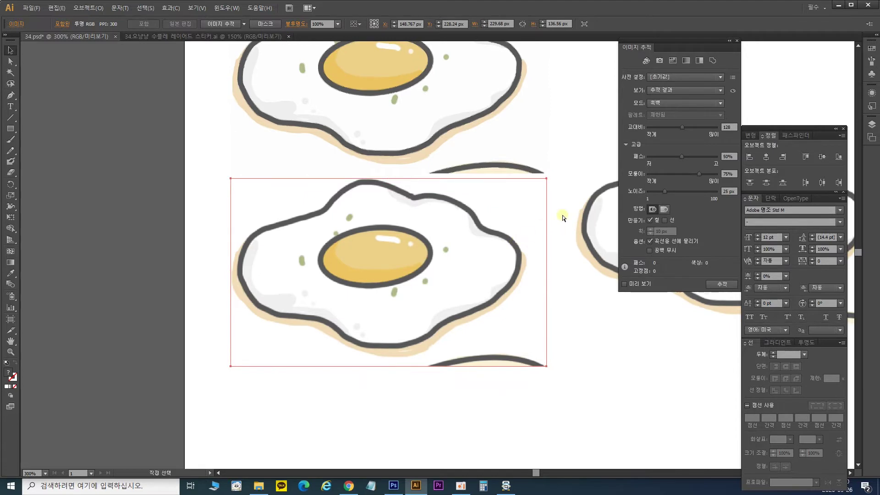
{"action": "key", "text": "ctrl+="}
{"action": "key", "text": "ctrl+="}
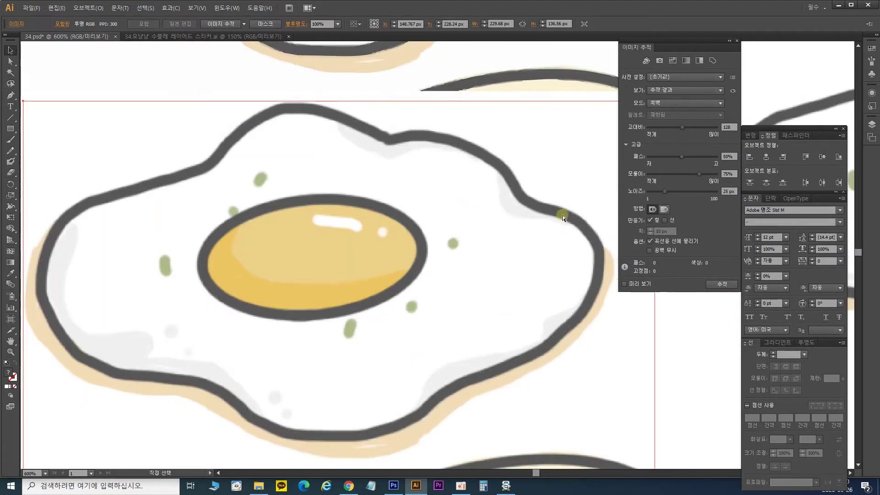
{"action": "left_click", "coordinate": [641, 284]}
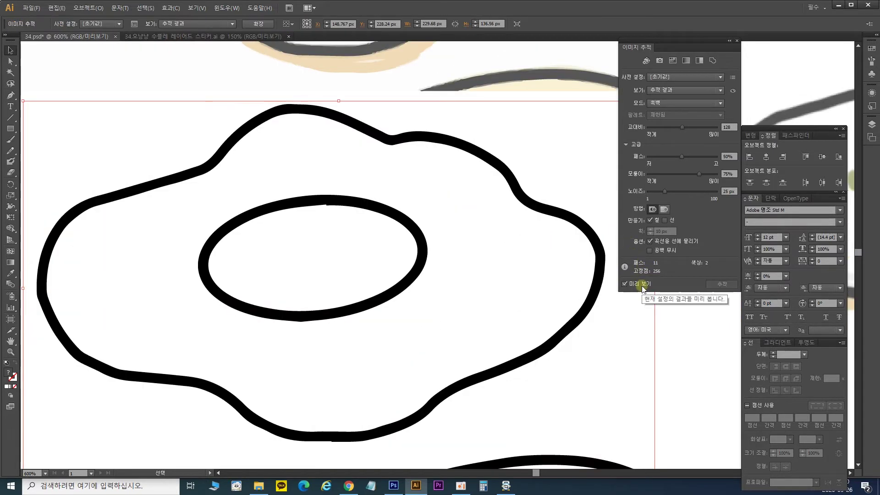
{"action": "left_click", "coordinate": [686, 79]}
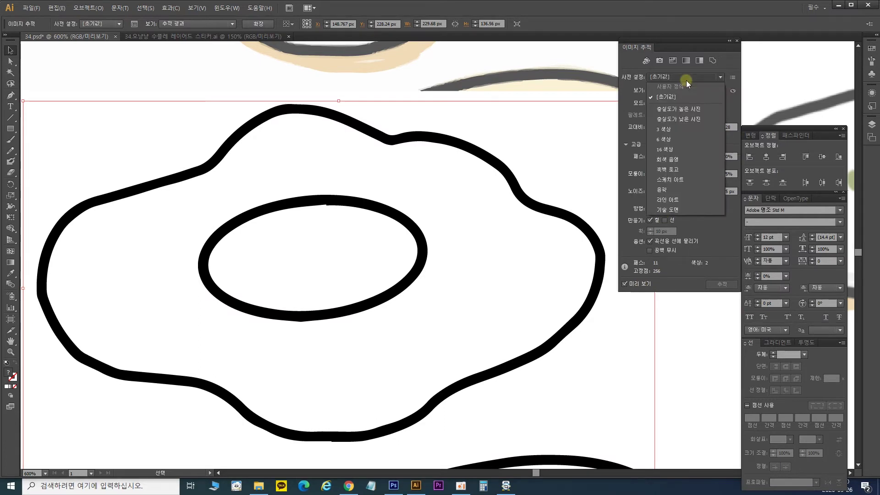
{"action": "left_click", "coordinate": [688, 121]}
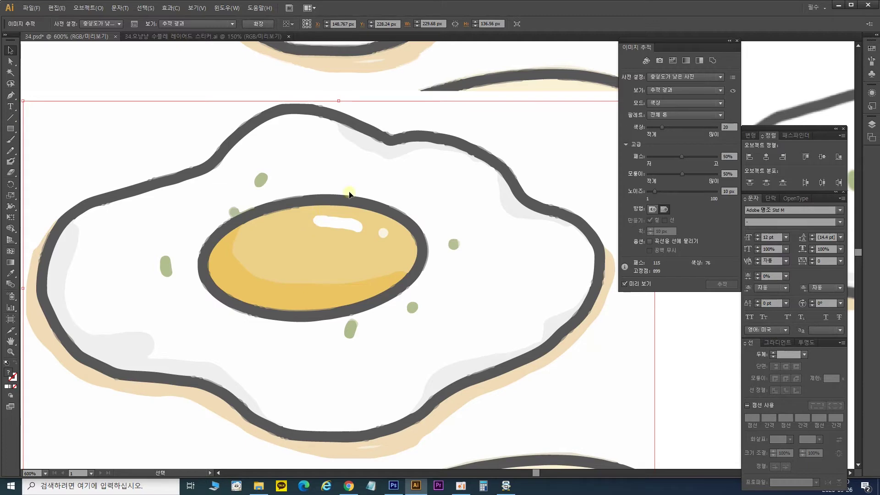
{"action": "key", "text": "space"}
{"action": "left_click_drag", "start_coordinate": [343, 155], "coordinate": [405, 240]}
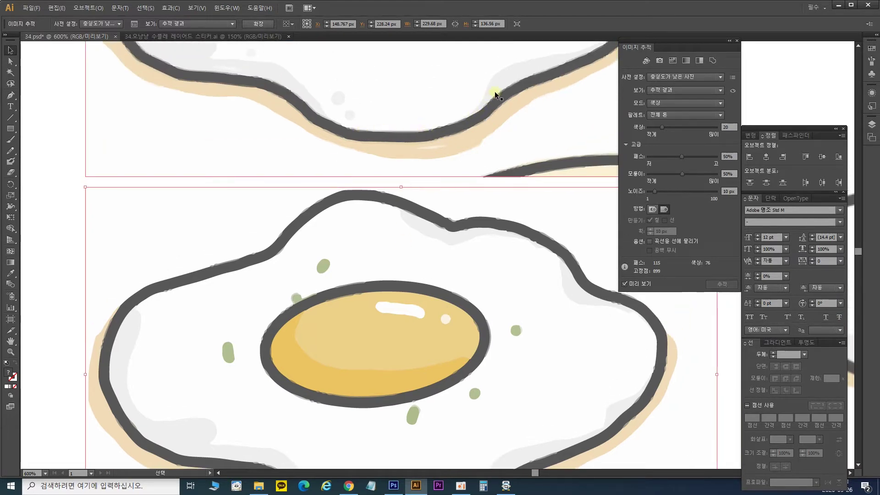
Place a copy of the untraced egg image below the Low Fidelity Photo trace and extend the artboard downward to a height of 1018 px
{"action": "key", "text": "space"}
{"action": "left_click_drag", "start_coordinate": [502, 297], "coordinate": [500, 235]}
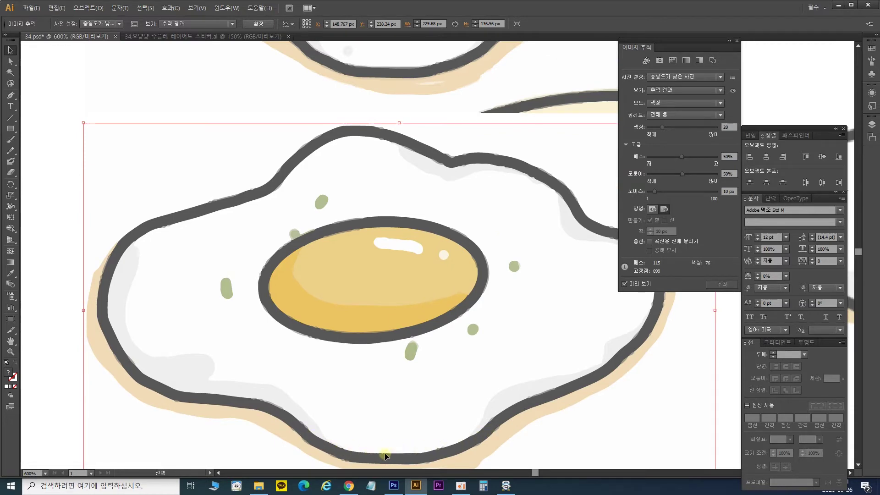
{"action": "key", "text": "ctrl+minus"}
{"action": "key", "text": "ctrl+minus"}
{"action": "left_click_drag", "start_coordinate": [482, 291], "coordinate": [479, 339]}
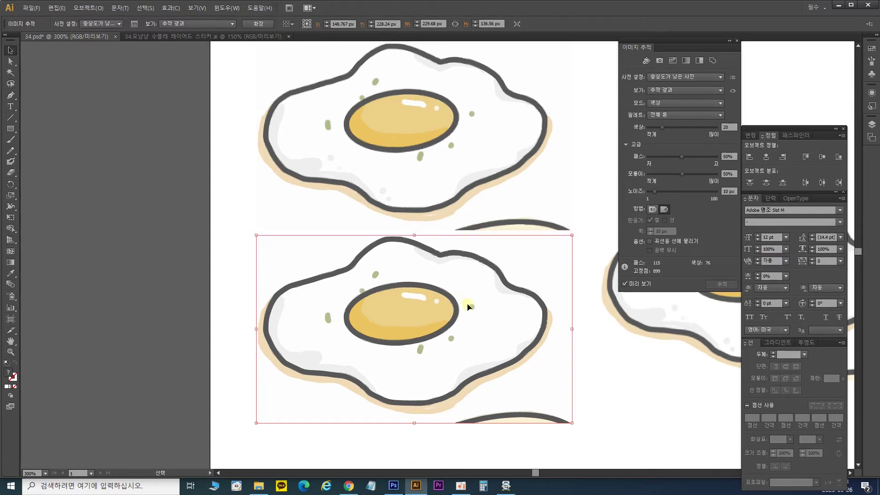
{"action": "key", "text": "shift+o"}
{"action": "mouse_move", "coordinate": [534, 373]}
{"action": "left_mouse_down"}
{"action": "mouse_move", "coordinate": [560, 141]}
{"action": "mouse_move", "coordinate": [530, 384]}
{"action": "left_mouse_up"}
{"action": "scroll", "coordinate": [529, 384], "scroll_direction": "up", "scroll_amount": 10}
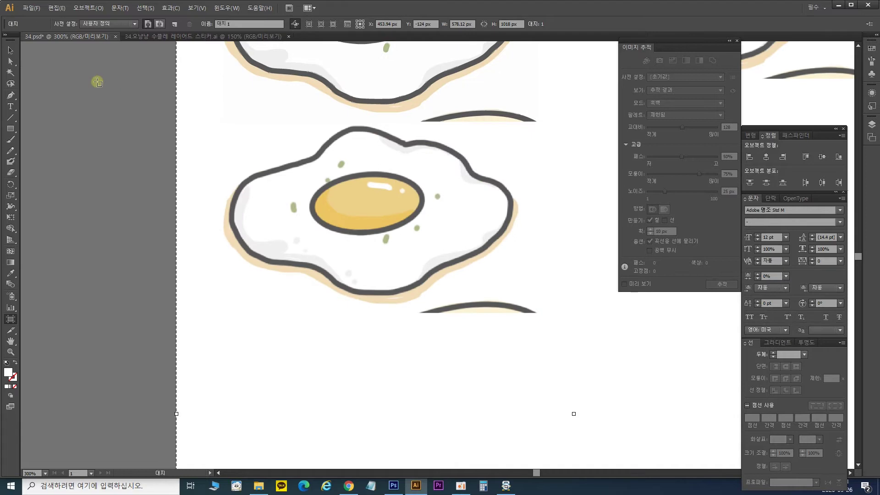
Trace the third egg image in the column with preview on, using the 3 Colors preset
{"action": "left_click", "coordinate": [10, 50]}
{"action": "left_click", "coordinate": [415, 216]}
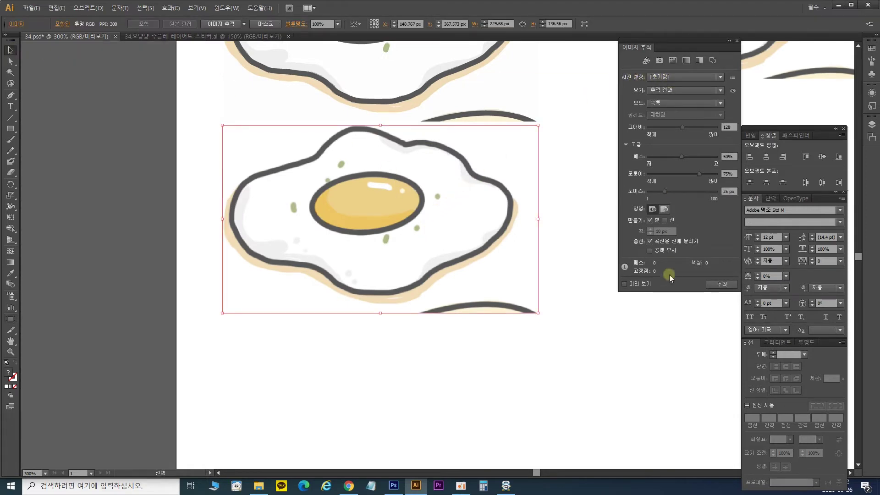
{"action": "left_click", "coordinate": [644, 285]}
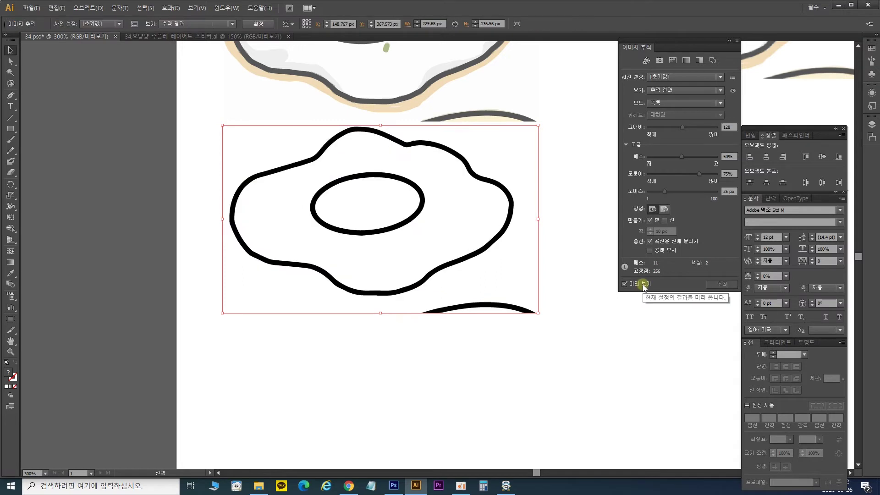
{"action": "left_click", "coordinate": [697, 76]}
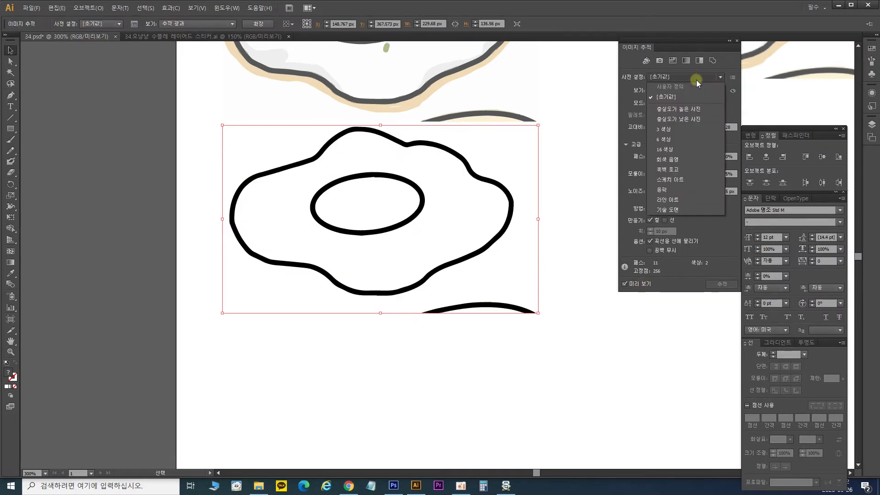
{"action": "left_click", "coordinate": [686, 134]}
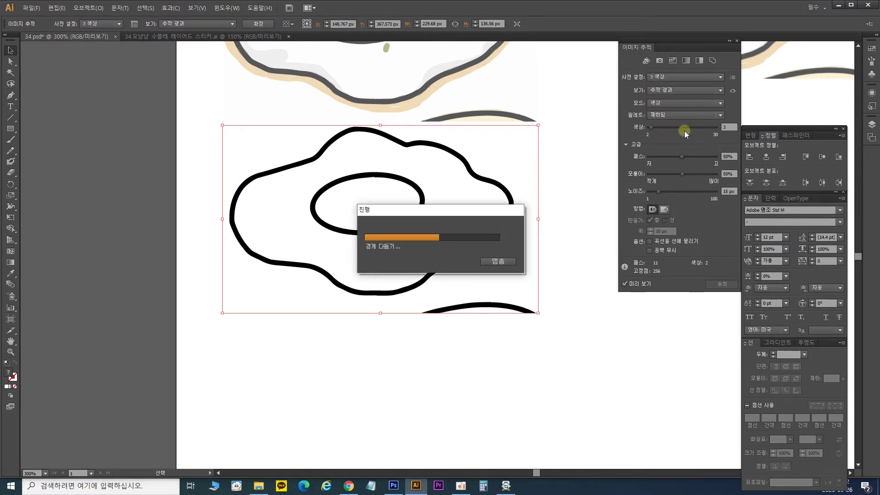
Examine the outline and colors of the 3 Colors trace up close and compare them with the Low Fidelity Photo trace above
{"action": "left_click", "coordinate": [564, 167]}
{"action": "key", "text": "ctrl+plus"}
{"action": "key", "text": "ctrl+plus"}
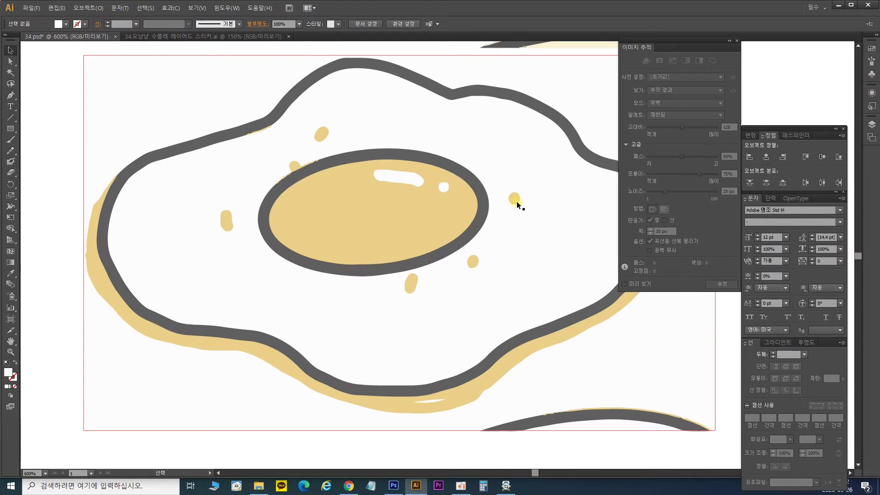
{"action": "left_click", "coordinate": [484, 132]}
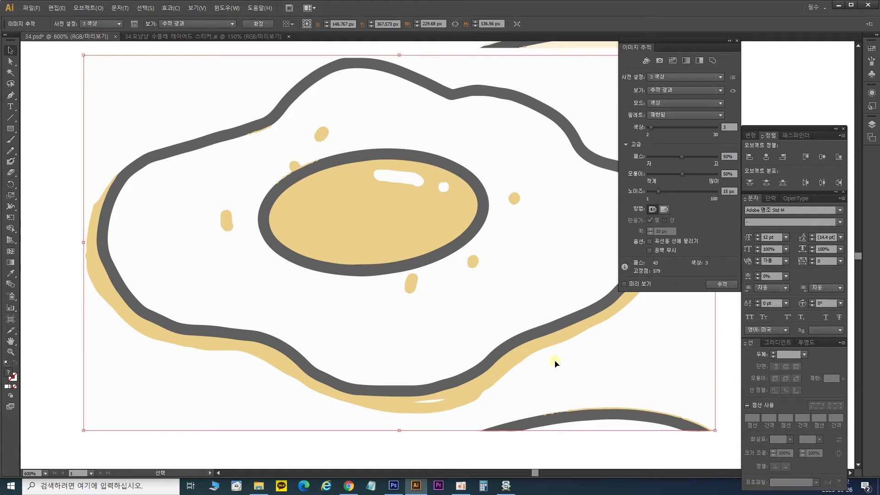
{"action": "scroll", "coordinate": [483, 248], "scroll_direction": "up", "scroll_amount": 5}
{"action": "scroll", "coordinate": [488, 266], "scroll_direction": "up", "scroll_amount": 1}
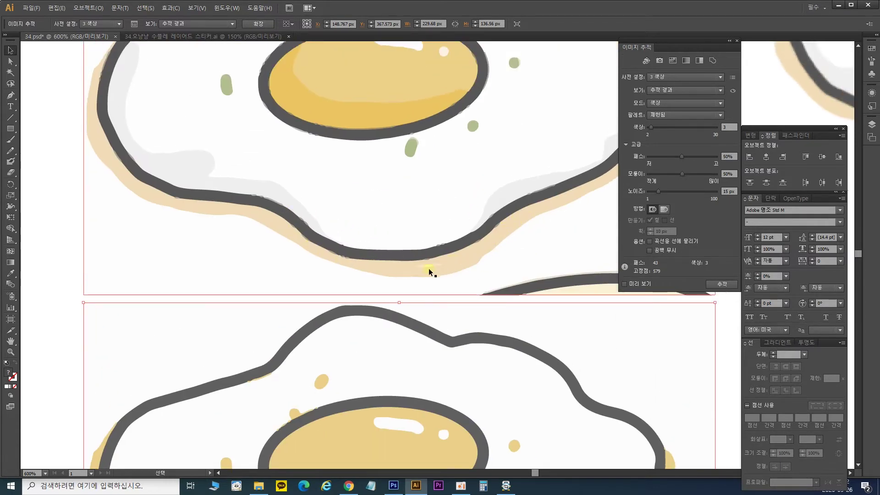
{"action": "scroll", "coordinate": [528, 332], "scroll_direction": "down", "scroll_amount": 5}
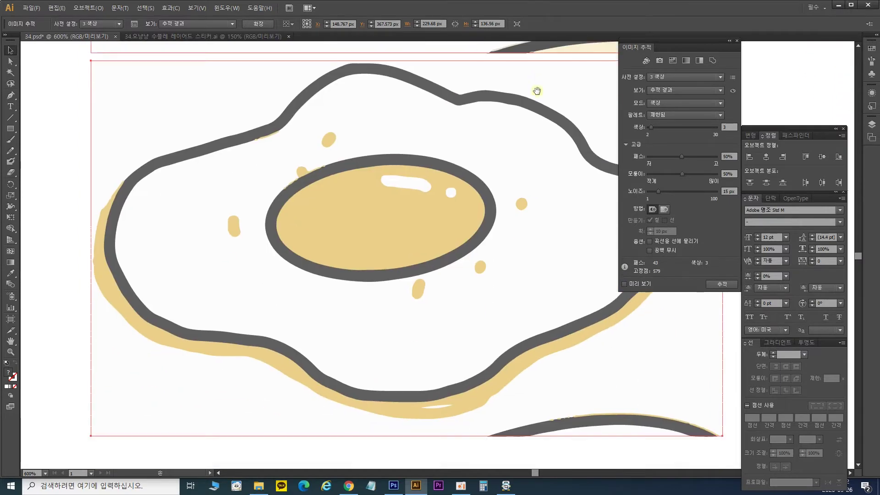
{"action": "scroll", "coordinate": [515, 151], "scroll_direction": "up", "scroll_amount": 1}
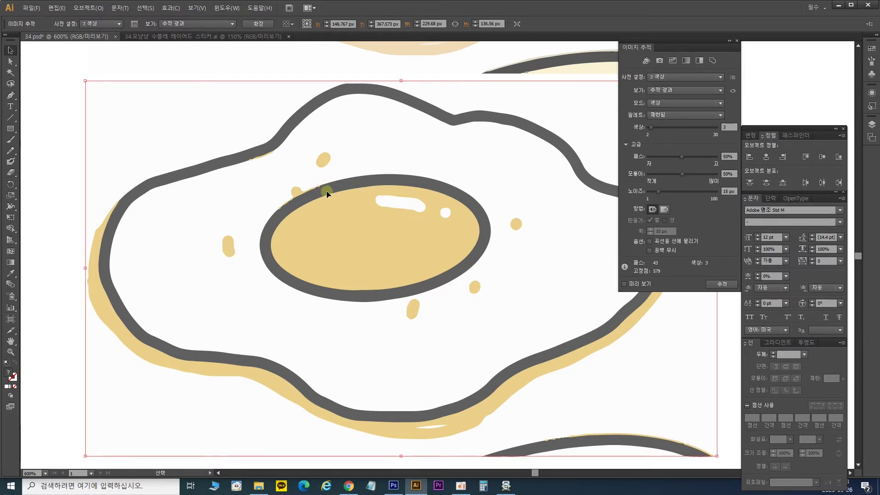
{"action": "mouse_move", "coordinate": [398, 137]}
{"action": "left_mouse_down"}
{"action": "mouse_move", "coordinate": [414, 355]}
{"action": "mouse_move", "coordinate": [409, 339]}
{"action": "left_mouse_up"}
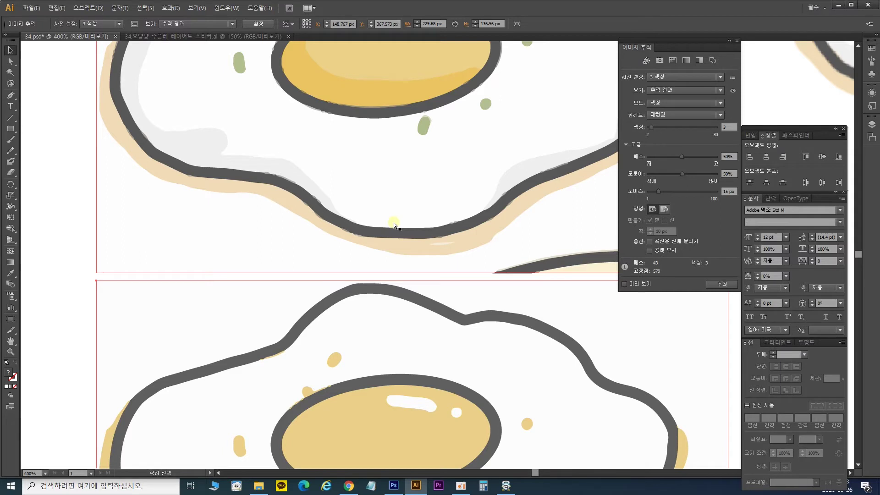
Place a copy of the untraced right egg image directly below the 3 Colors trace
{"action": "scroll", "coordinate": [393, 221], "scroll_direction": "down", "scroll_amount": 4}
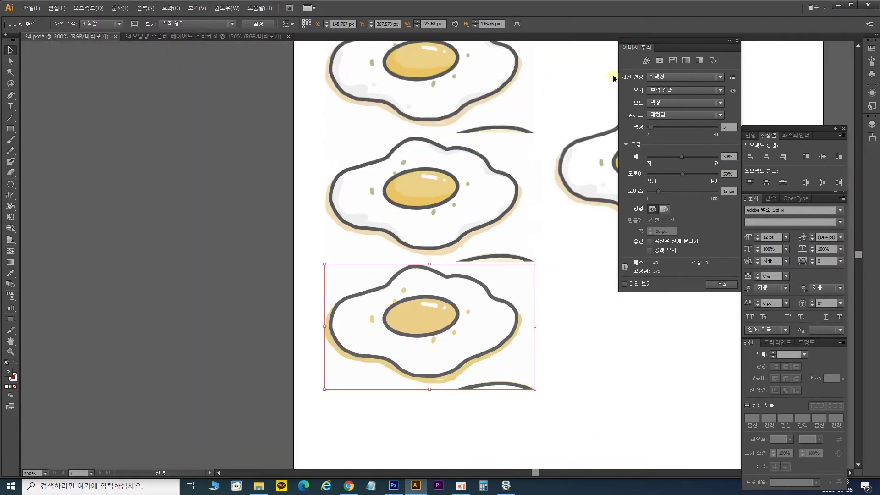
{"action": "left_click_drag", "start_coordinate": [484, 297], "coordinate": [396, 119]}
{"action": "left_click_drag", "start_coordinate": [582, 55], "coordinate": [353, 338]}
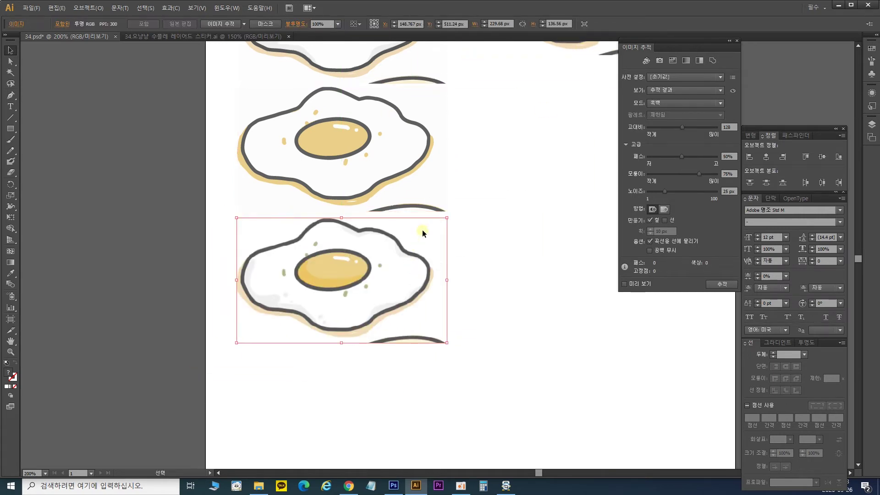
Trace the fourth egg image in the column with preview on, using the 6 Colors preset, and deselect it
{"action": "left_click_drag", "start_coordinate": [409, 257], "coordinate": [475, 231]}
{"action": "scroll", "coordinate": [475, 232], "scroll_direction": "up", "scroll_amount": 1}
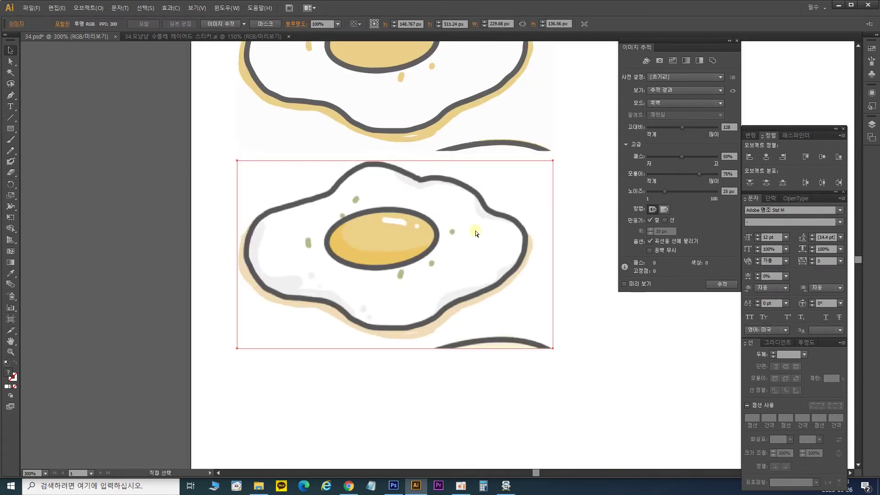
{"action": "left_click", "coordinate": [625, 283]}
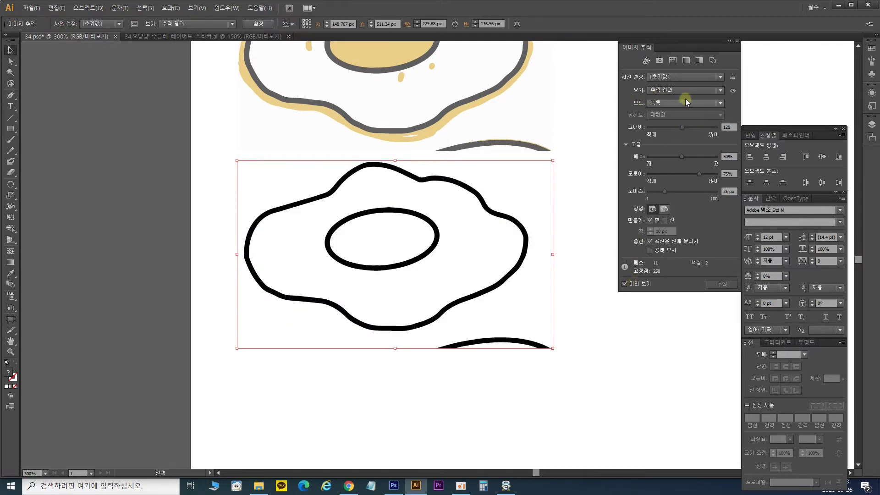
{"action": "left_click", "coordinate": [660, 78]}
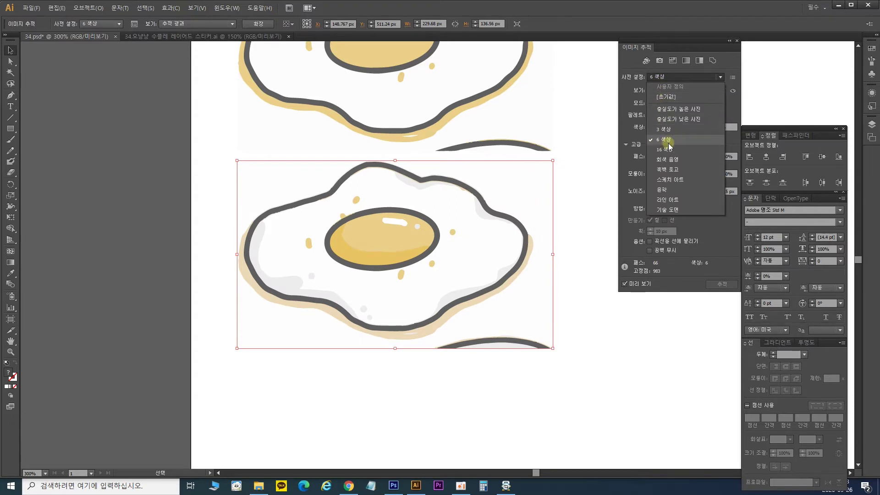
{"action": "left_click", "coordinate": [580, 191]}
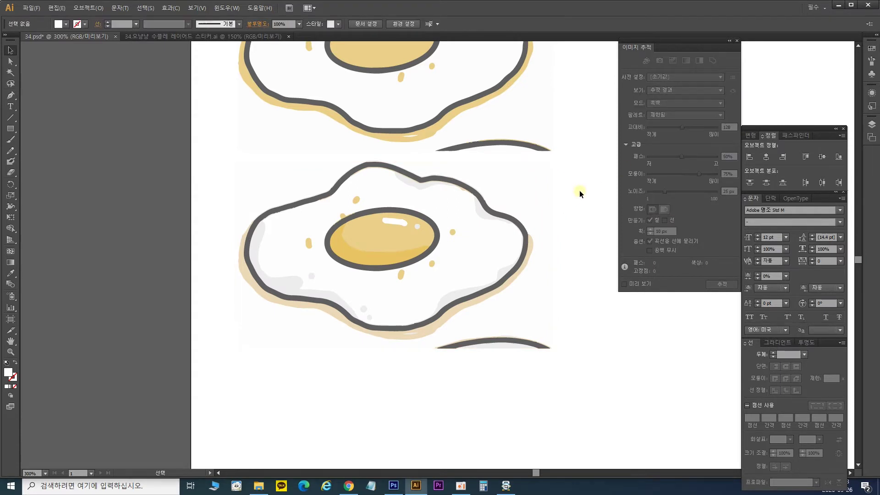
Examine the shading, garnish dots and outline edges of the 6 Colors trace and compare it with the 3 Colors trace
{"action": "left_click_drag", "start_coordinate": [513, 188], "coordinate": [541, 274]}
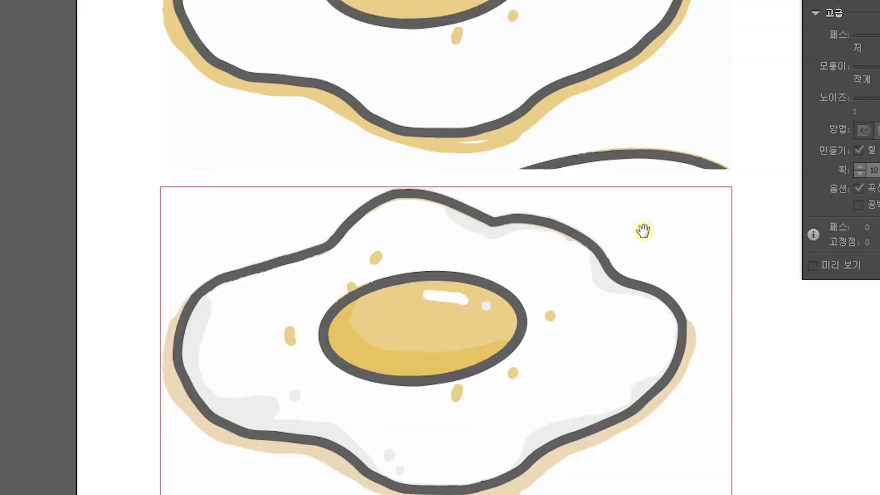
{"action": "left_click_drag", "start_coordinate": [533, 265], "coordinate": [529, 208]}
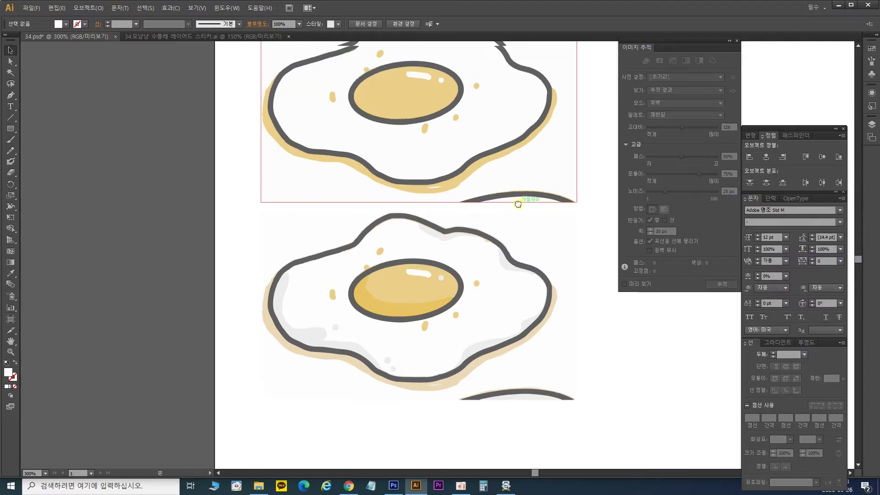
{"action": "scroll", "coordinate": [598, 247], "scroll_direction": "up", "scroll_amount": 2}
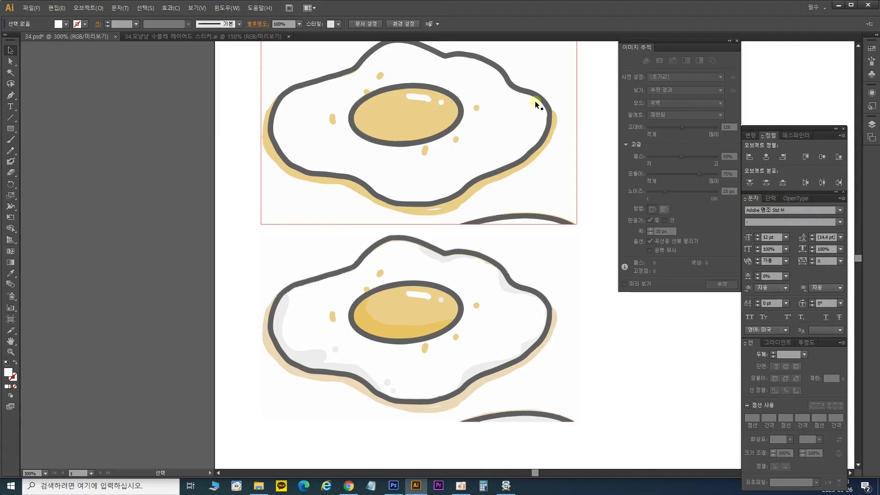
{"action": "left_click", "coordinate": [706, 494]}
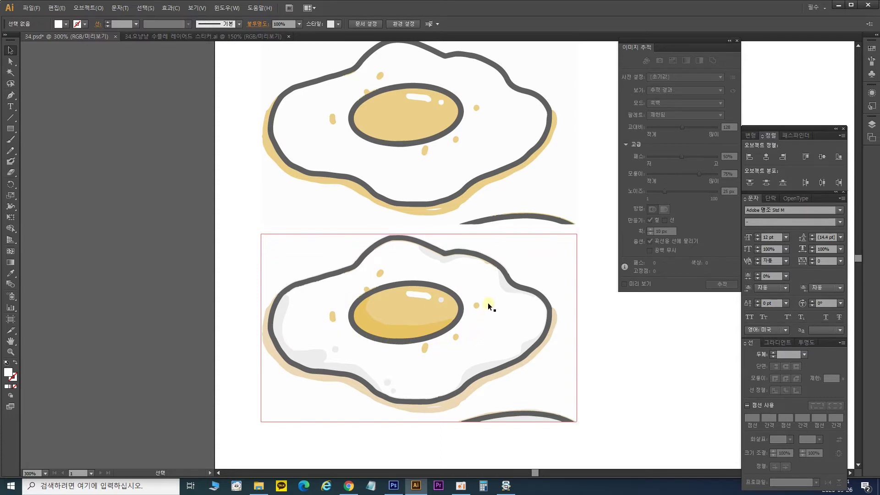
{"action": "left_click_drag", "start_coordinate": [488, 302], "coordinate": [498, 252]}
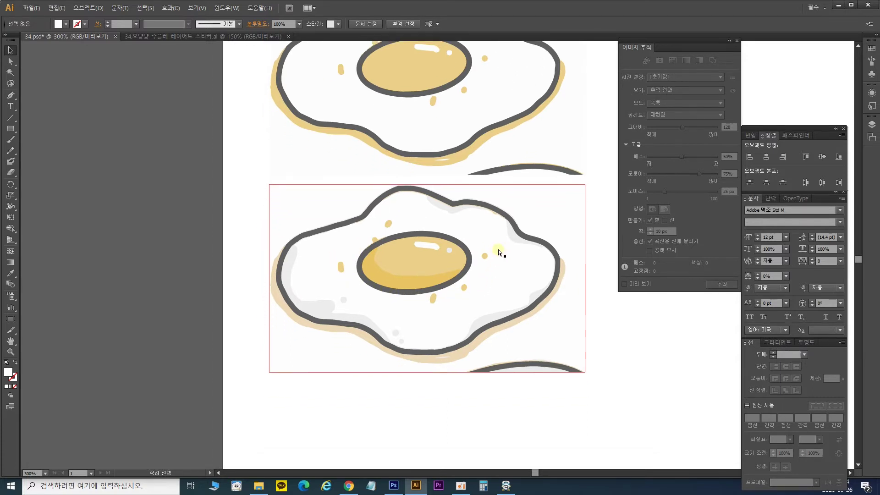
{"action": "key", "text": "ctrl+plus"}
{"action": "key", "text": "ctrl+plus"}
{"action": "left_click_drag", "start_coordinate": [478, 259], "coordinate": [451, 243]}
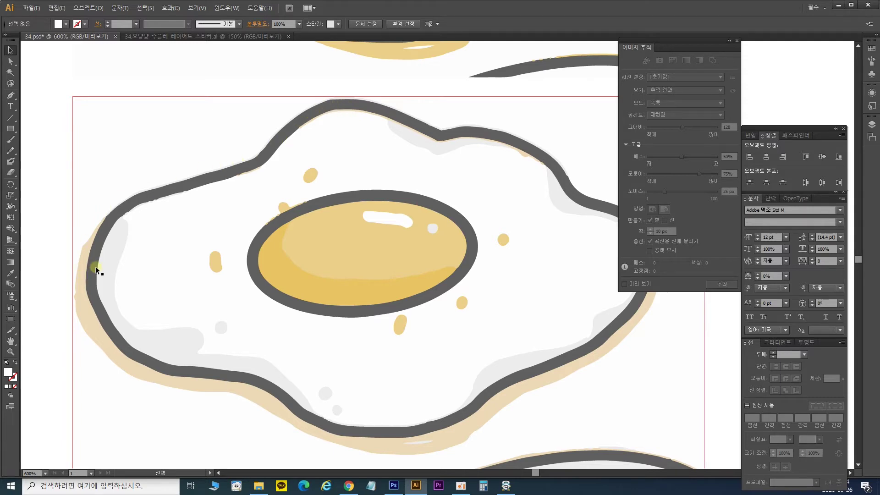
{"action": "left_click_drag", "start_coordinate": [440, 326], "coordinate": [262, 346]}
Place a copy of the untraced right egg image directly below the 6 Colors trace
{"action": "key", "text": "ctrl+minus"}
{"action": "key", "text": "ctrl+minus"}
{"action": "left_click", "coordinate": [572, 100]}
{"action": "left_click_drag", "start_coordinate": [572, 100], "coordinate": [568, 406]}
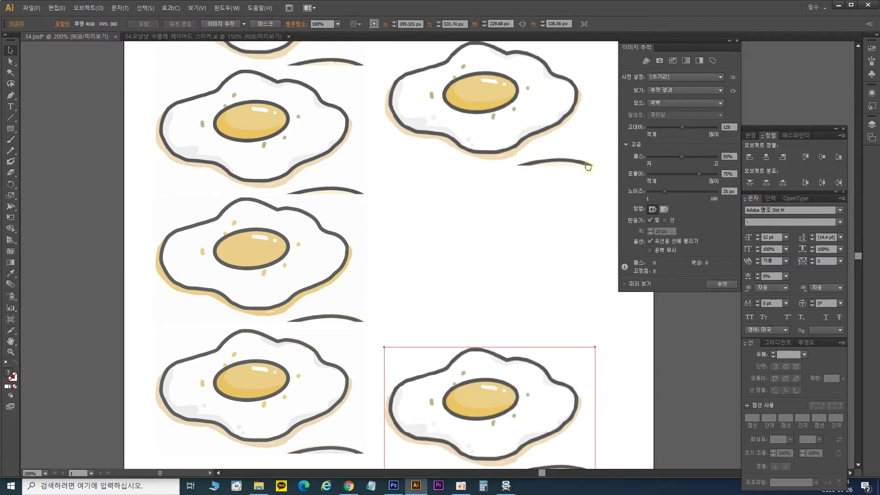
{"action": "scroll", "coordinate": [588, 168], "scroll_direction": "down", "scroll_amount": 10}
{"action": "scroll", "coordinate": [568, 201], "scroll_direction": "left", "scroll_amount": 4}
{"action": "left_click_drag", "start_coordinate": [580, 174], "coordinate": [359, 286]}
Trace the bottom egg copy with preview on, using the 16 Colors preset, and deselect it
{"action": "scroll", "coordinate": [430, 265], "scroll_direction": "up", "scroll_amount": 2}
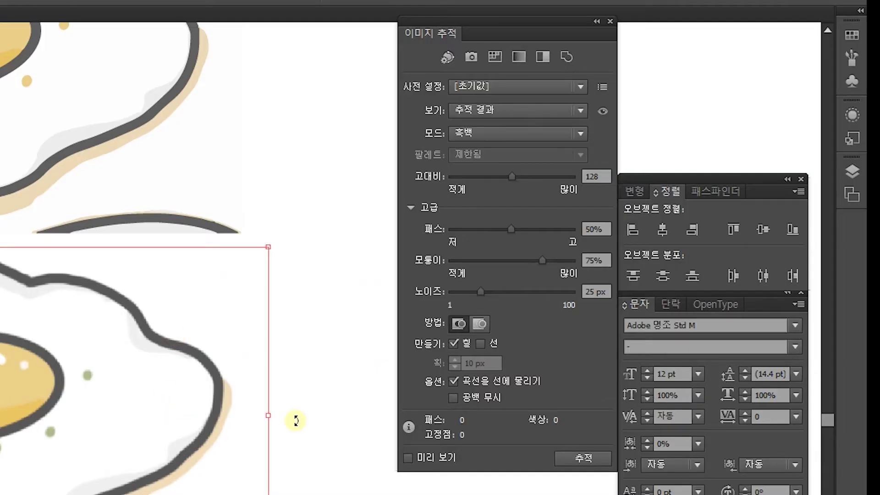
{"action": "left_click", "coordinate": [452, 456]}
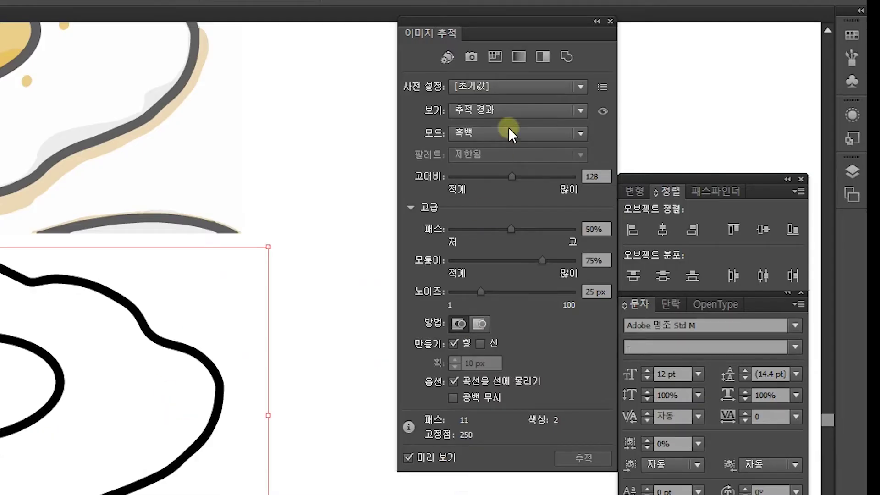
{"action": "left_click", "coordinate": [526, 87]}
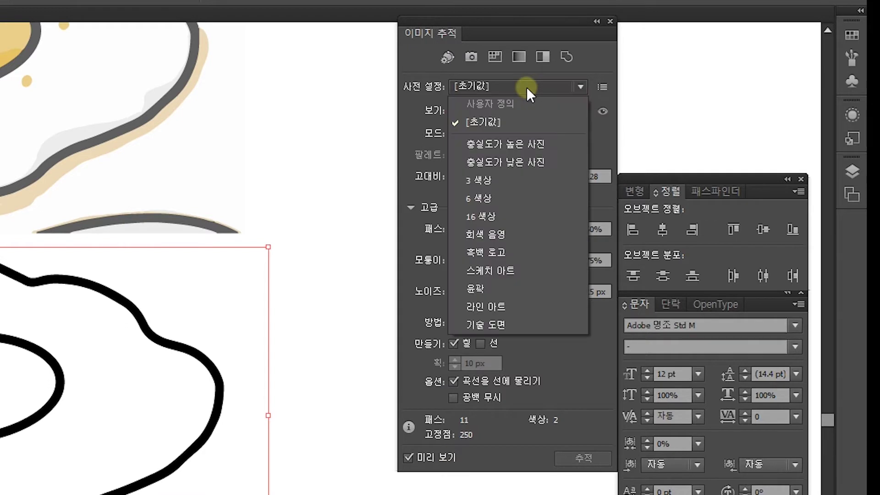
{"action": "left_click", "coordinate": [507, 217]}
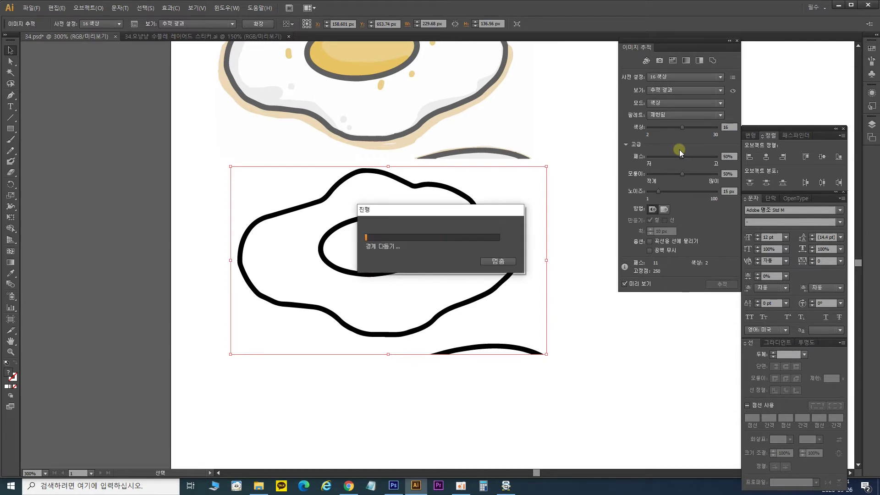
{"action": "left_click", "coordinate": [600, 224]}
Examine the yolk, green dots and outline edges of the 16 Colors trace up close and against the traces above
{"action": "left_click_drag", "start_coordinate": [520, 237], "coordinate": [556, 239]}
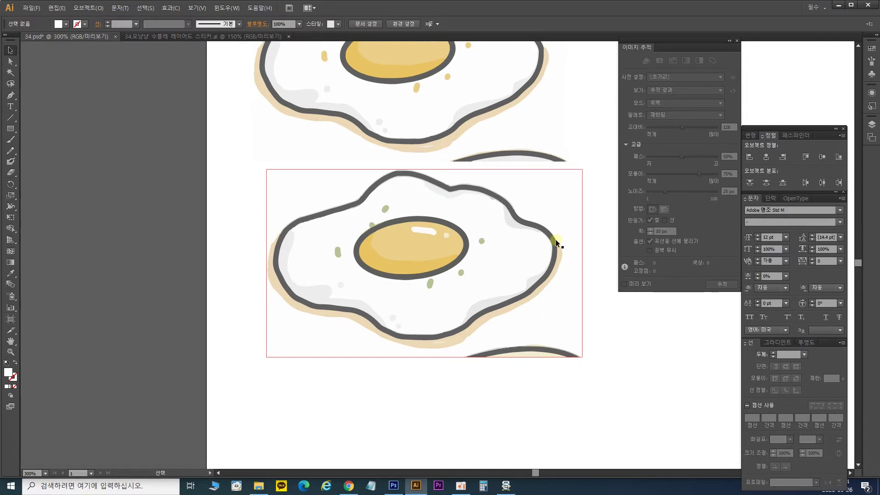
{"action": "key", "text": "ctrl+="}
{"action": "key", "text": "ctrl+="}
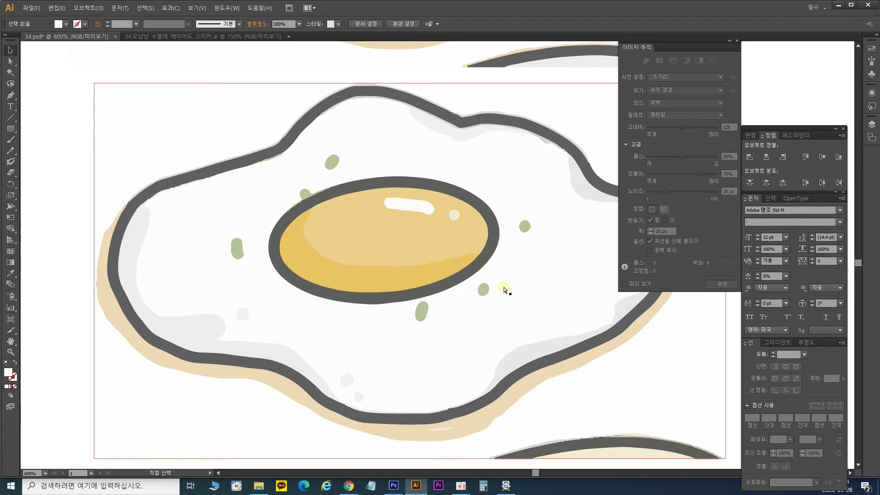
{"action": "key", "text": "ctrl+plus"}
{"action": "key", "text": "ctrl+plus"}
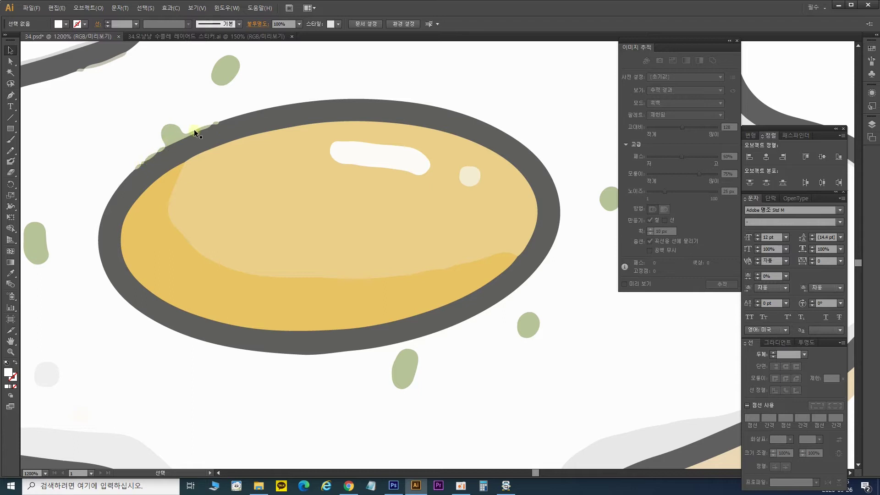
{"action": "scroll", "coordinate": [321, 138], "scroll_direction": "up", "scroll_amount": 1}
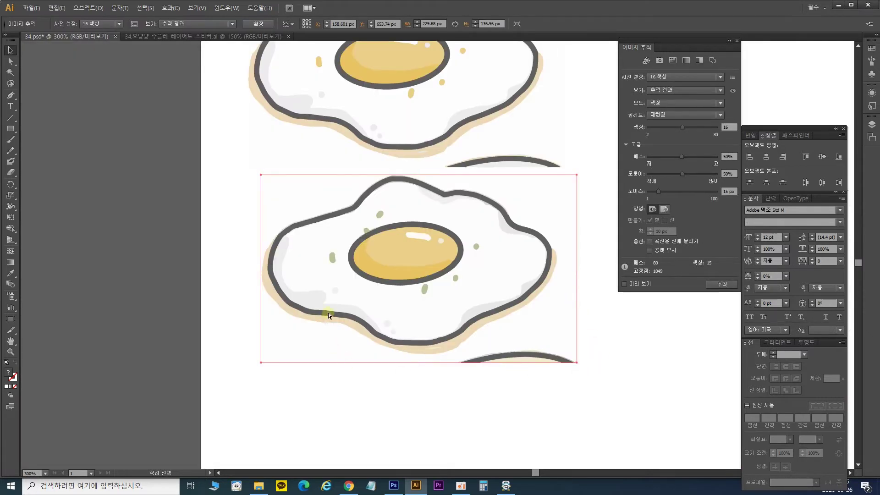
{"action": "key", "text": "ctrl+minus"}
{"action": "key", "text": "ctrl+minus"}
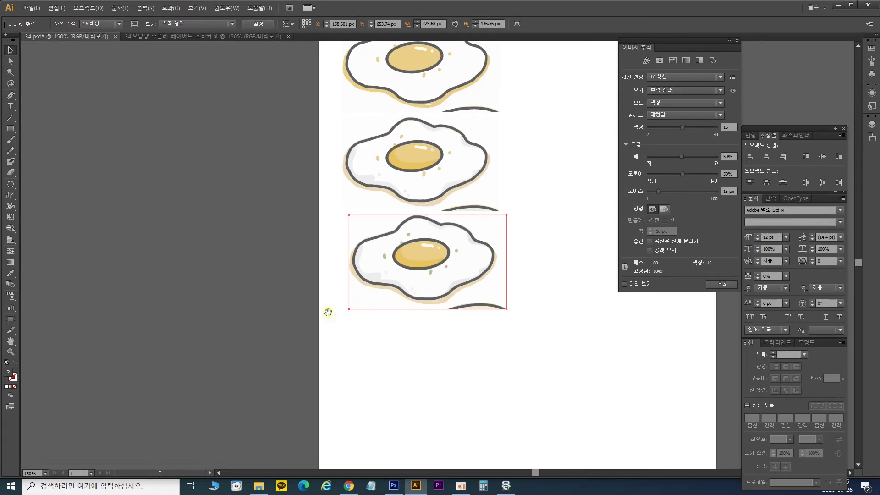
Examine the stacked egg traces as a group and up close, comparing their dots, shading and outlines
{"action": "left_click_drag", "start_coordinate": [458, 82], "coordinate": [315, 321]}
{"action": "left_click_drag", "start_coordinate": [440, 185], "coordinate": [467, 22]}
{"action": "left_click_drag", "start_coordinate": [180, 74], "coordinate": [322, 451]}
{"action": "key", "text": "ctrl+minus"}
{"action": "key", "text": "ctrl+minus"}
{"action": "left_click_drag", "start_coordinate": [395, 196], "coordinate": [395, 243]}
{"action": "left_click_drag", "start_coordinate": [428, 205], "coordinate": [418, 186]}
{"action": "key", "text": "ctrl+plus"}
{"action": "key", "text": "ctrl+plus"}
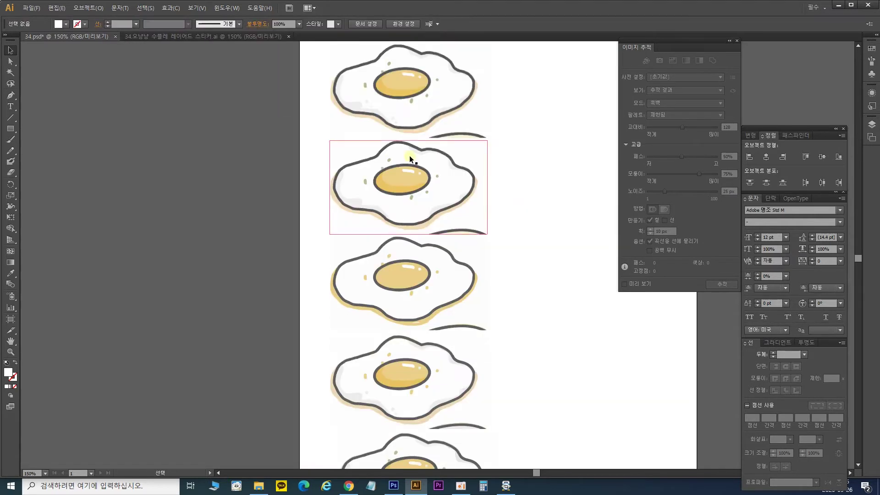
{"action": "left_click_drag", "start_coordinate": [403, 123], "coordinate": [413, 236]}
{"action": "key", "text": "ctrl+plus"}
{"action": "key", "text": "ctrl+plus"}
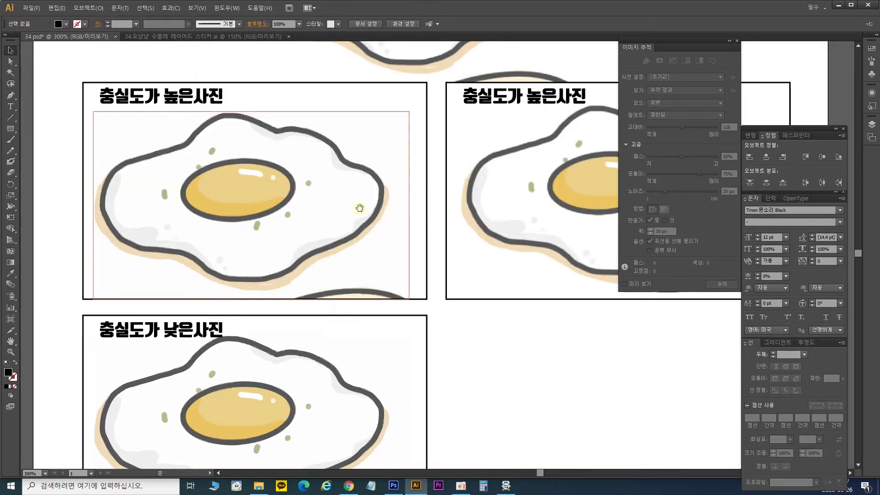
Compare the labelled, framed traces in order, from the high-fidelity photo (충실도가 높은사진) through to 16 Colors (16색상)
{"action": "left_click_drag", "start_coordinate": [375, 202], "coordinate": [497, 210]}
{"action": "left_click", "coordinate": [275, 118]}
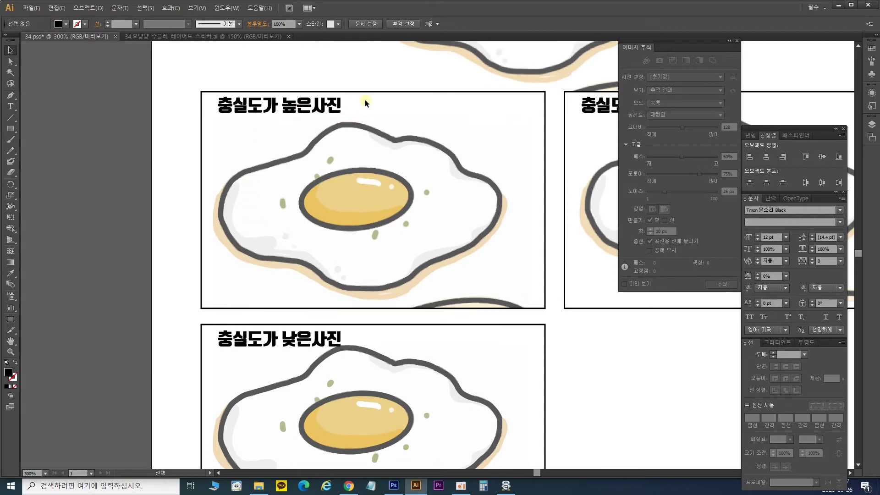
{"action": "left_click_drag", "start_coordinate": [429, 297], "coordinate": [413, 106]}
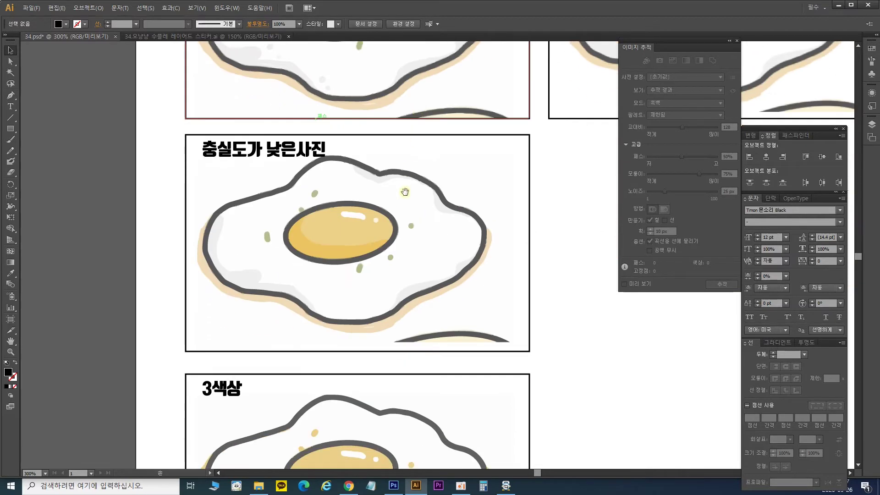
{"action": "left_click", "coordinate": [418, 277]}
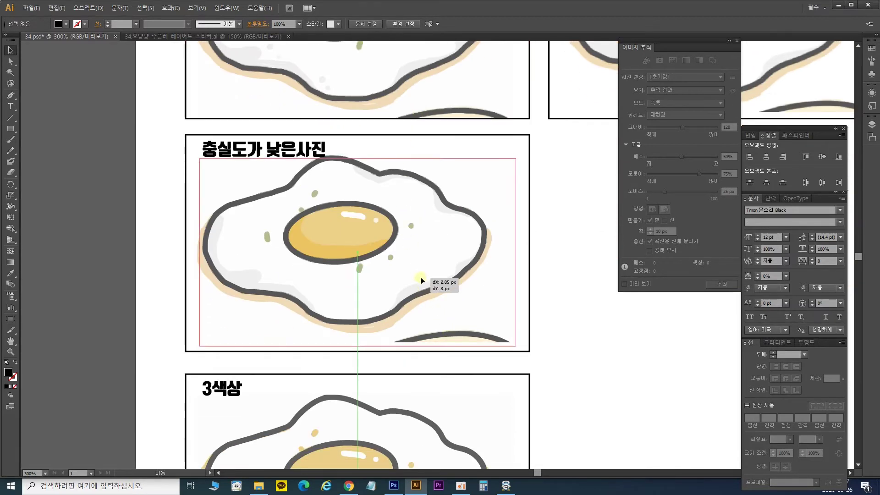
{"action": "left_click_drag", "start_coordinate": [396, 239], "coordinate": [401, 106]}
{"action": "left_click_drag", "start_coordinate": [405, 290], "coordinate": [434, 150]}
{"action": "left_click_drag", "start_coordinate": [457, 330], "coordinate": [460, 141]}
{"action": "left_click_drag", "start_coordinate": [454, 378], "coordinate": [456, 223]}
{"action": "left_click", "coordinate": [458, 224]}
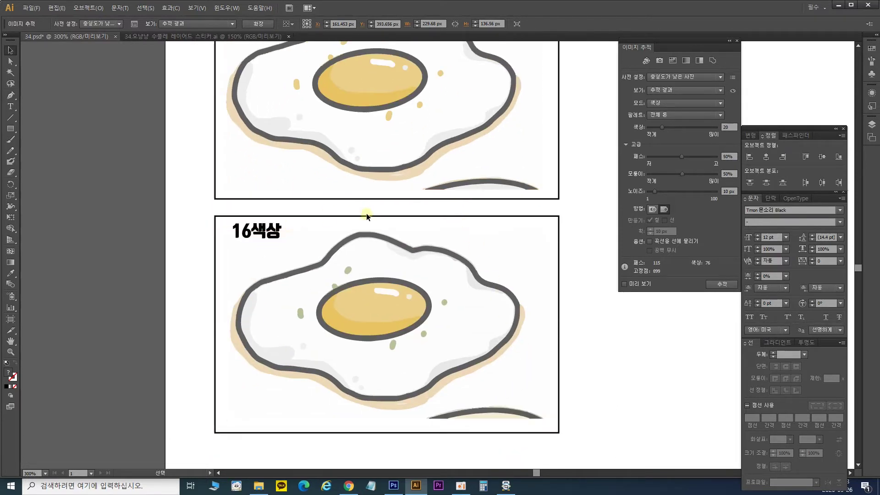
{"action": "left_click", "coordinate": [532, 203]}
{"action": "left_click", "coordinate": [579, 151]}
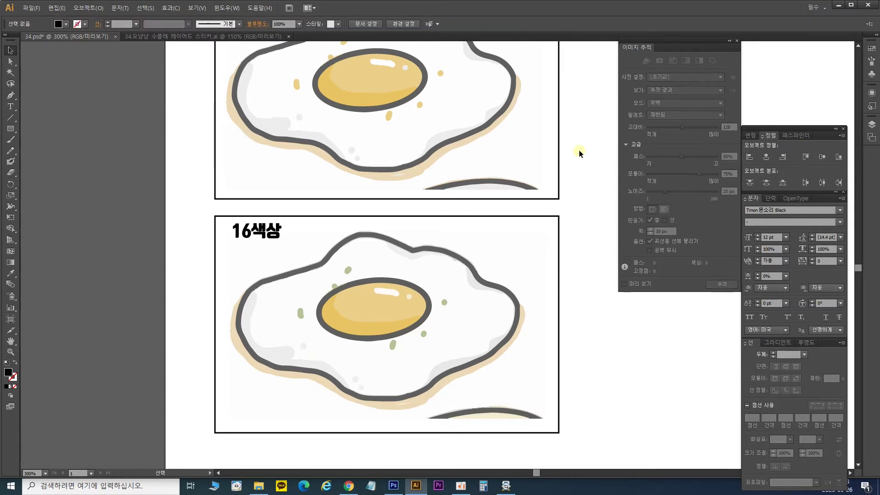
Trace the first framed egg in the second column with preview on, using the Shades of Gray (회색 음영) preset
{"action": "left_click_drag", "start_coordinate": [558, 102], "coordinate": [332, 428]}
{"action": "scroll", "coordinate": [367, 394], "scroll_direction": "up", "scroll_amount": 6}
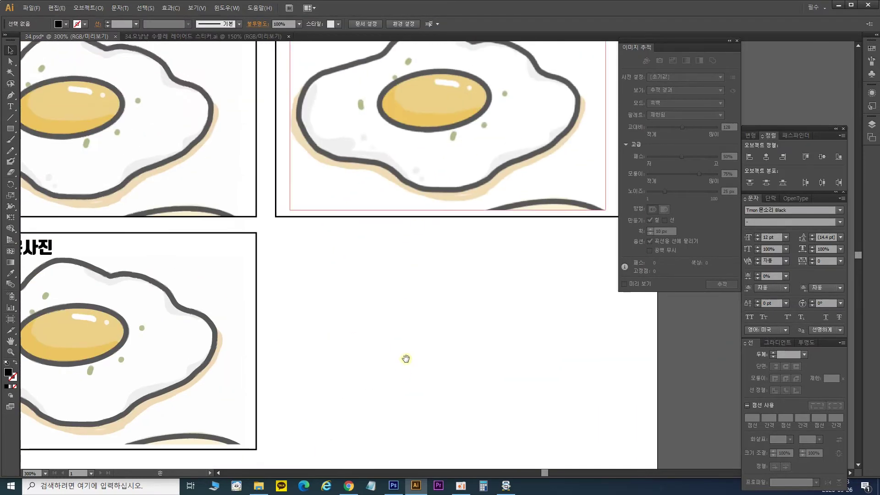
{"action": "scroll", "coordinate": [360, 301], "scroll_direction": "right", "scroll_amount": 2}
{"action": "scroll", "coordinate": [430, 216], "scroll_direction": "up", "scroll_amount": 1}
{"action": "left_click", "coordinate": [431, 216]}
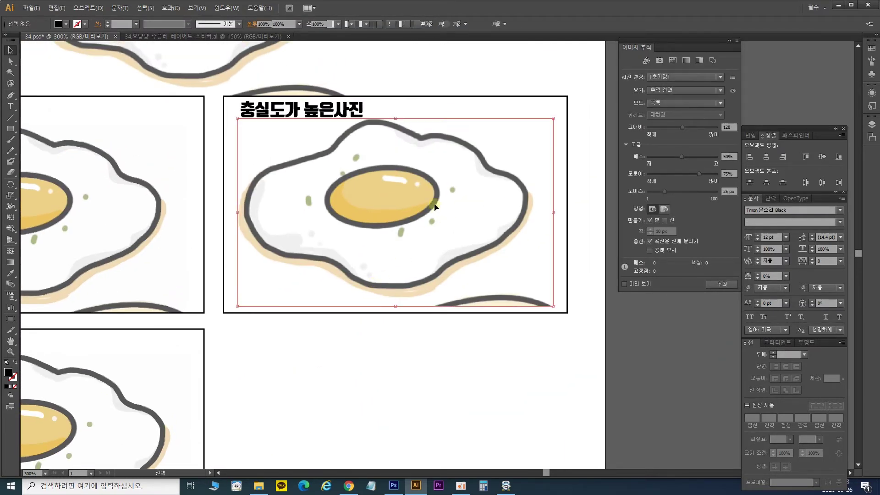
{"action": "left_click", "coordinate": [636, 284]}
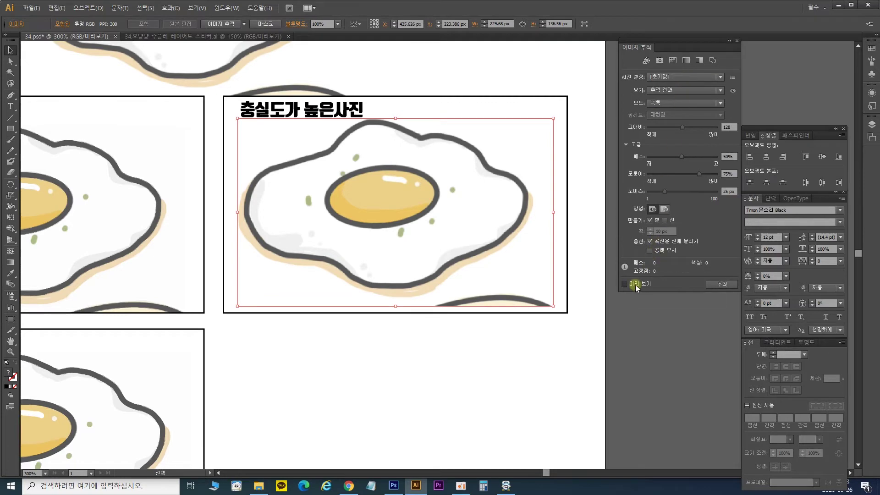
{"action": "left_click", "coordinate": [691, 81]}
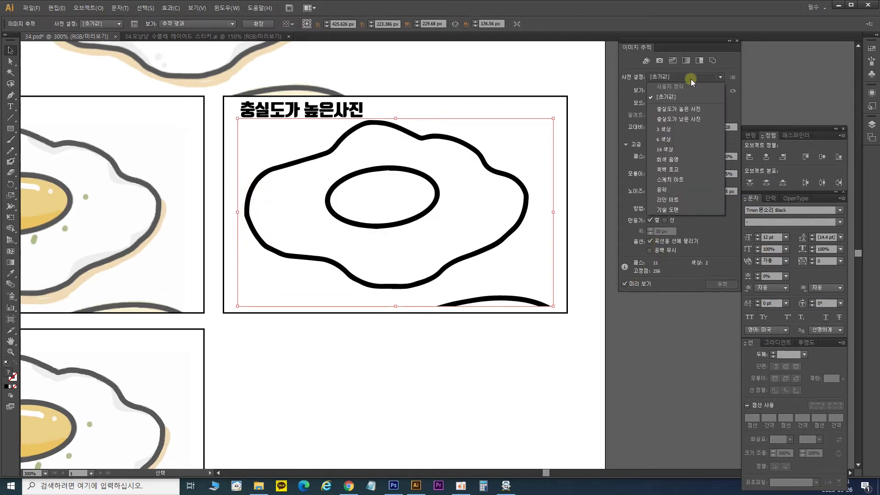
{"action": "left_click", "coordinate": [684, 161]}
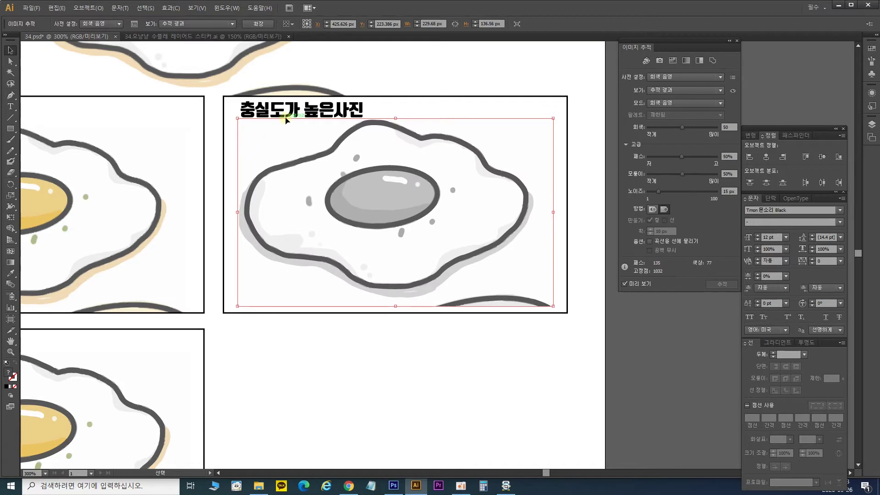
Replace the gray egg's frame label with the text 회색음영
{"action": "left_click", "coordinate": [315, 110]}
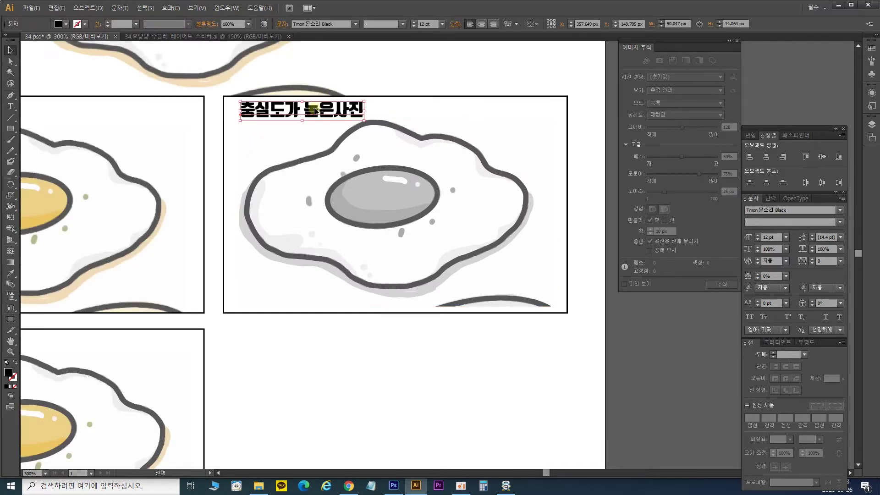
{"action": "double_click", "coordinate": [364, 114]}
{"action": "key", "text": "ctrl+a"}
{"action": "type", "text": "획새"}
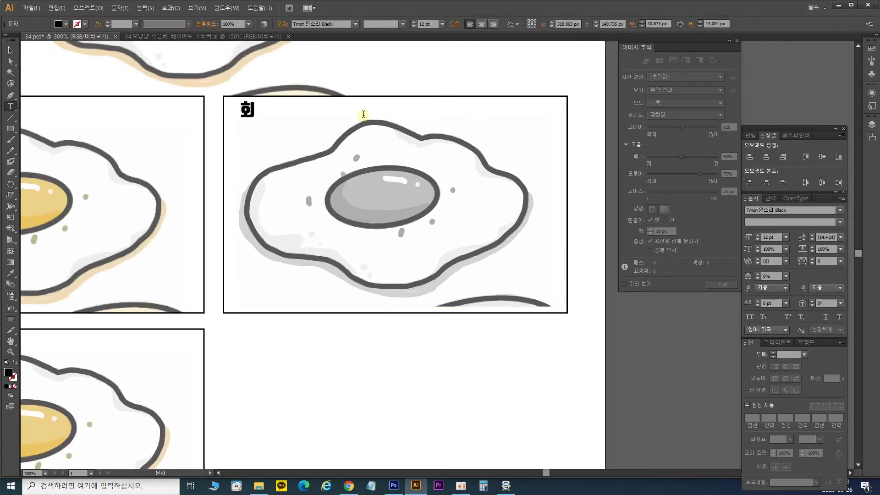
{"action": "type", "text": "음영"}
{"action": "key", "text": "Escape"}
{"action": "left_click", "coordinate": [453, 188]}
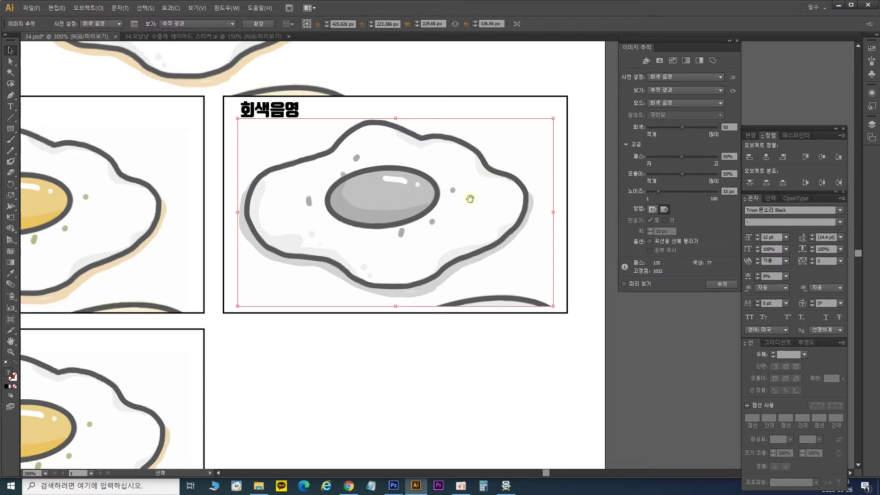
Trace the egg in the 흑백로고 frame with preview on, using the Black and White Logo preset, and deselect it
{"action": "left_click_drag", "start_coordinate": [471, 199], "coordinate": [470, 164]}
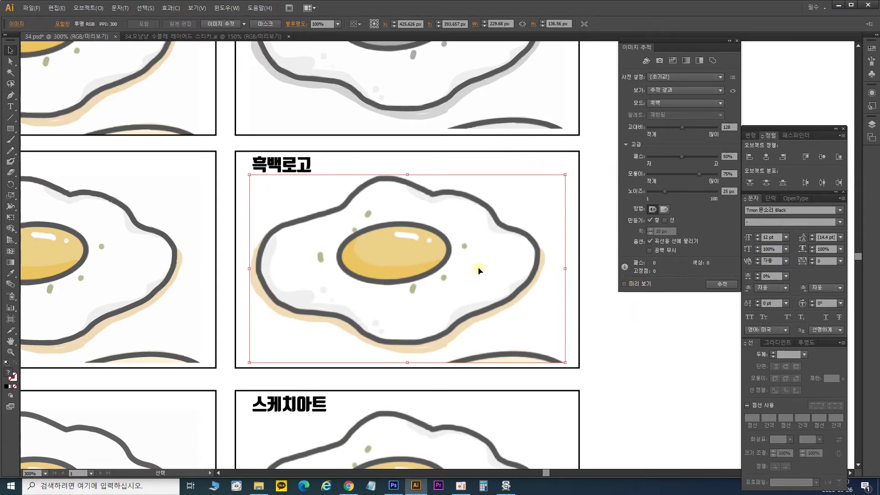
{"action": "left_click", "coordinate": [640, 283]}
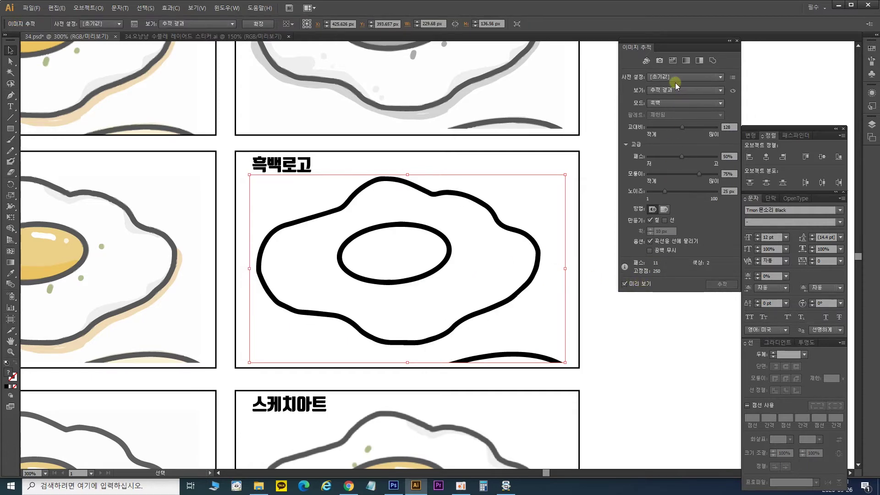
{"action": "left_click", "coordinate": [689, 78]}
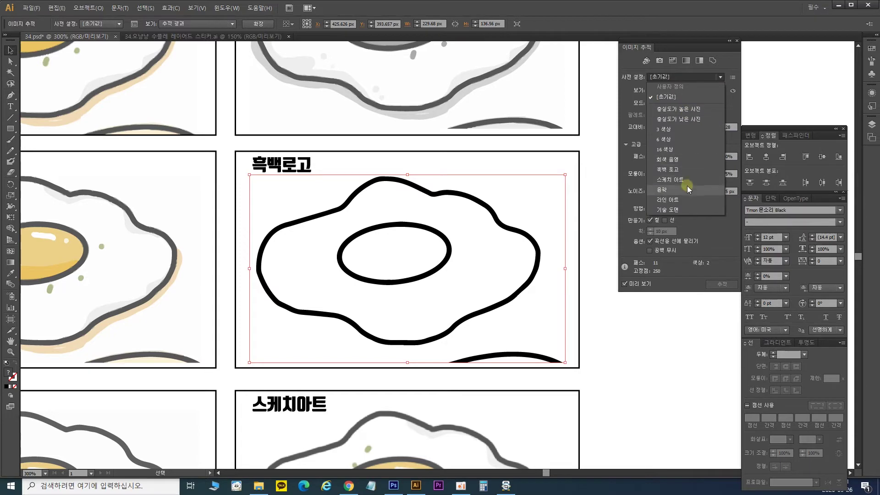
{"action": "left_click", "coordinate": [689, 169]}
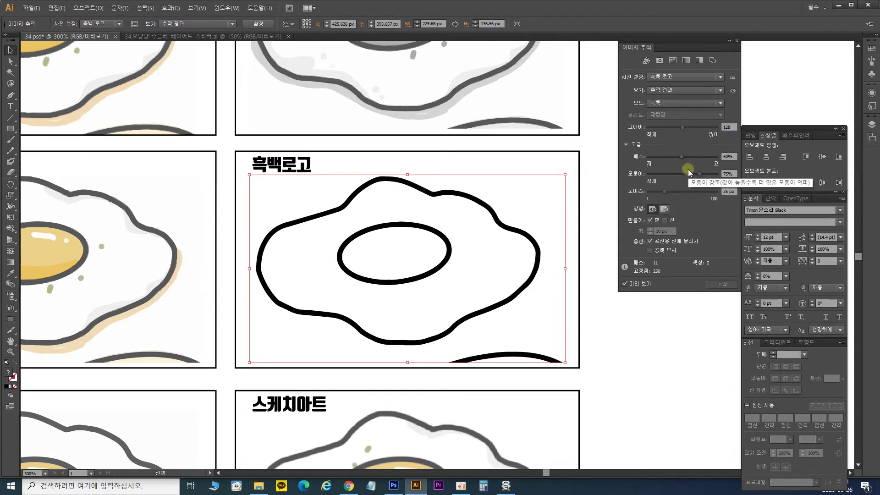
{"action": "left_click", "coordinate": [681, 78]}
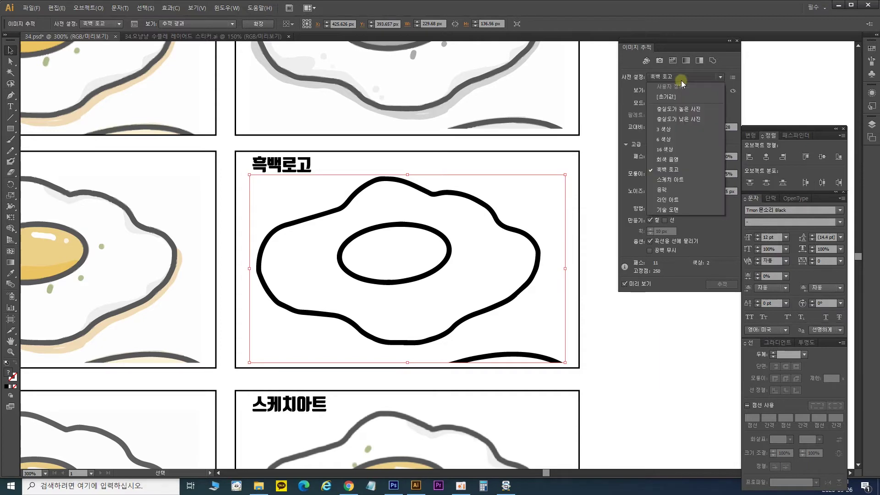
{"action": "left_click", "coordinate": [675, 171]}
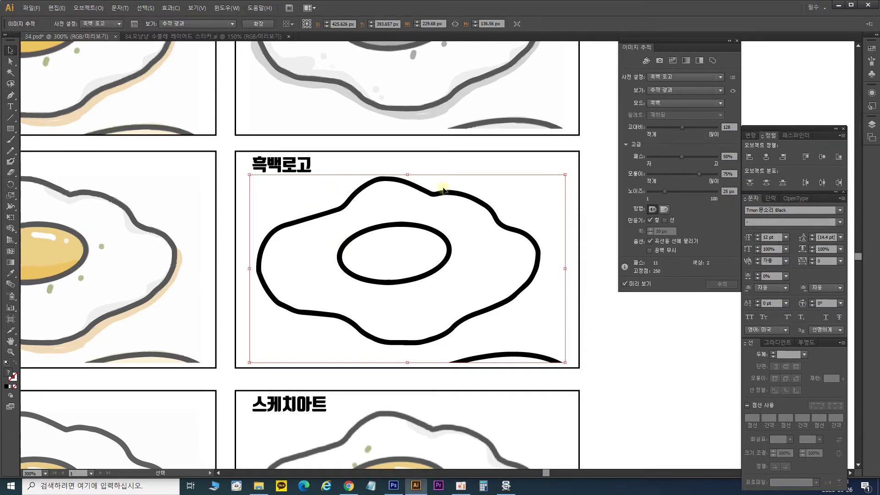
{"action": "left_click", "coordinate": [636, 337]}
Trace the egg in the 스케치아트 frame with preview on, using the Sketched Art preset, and deselect it
{"action": "mouse_move", "coordinate": [532, 346]}
{"action": "left_mouse_down"}
{"action": "mouse_move", "coordinate": [548, 246]}
{"action": "mouse_move", "coordinate": [556, 54]}
{"action": "mouse_move", "coordinate": [557, 70]}
{"action": "left_mouse_up"}
{"action": "left_click", "coordinate": [447, 196]}
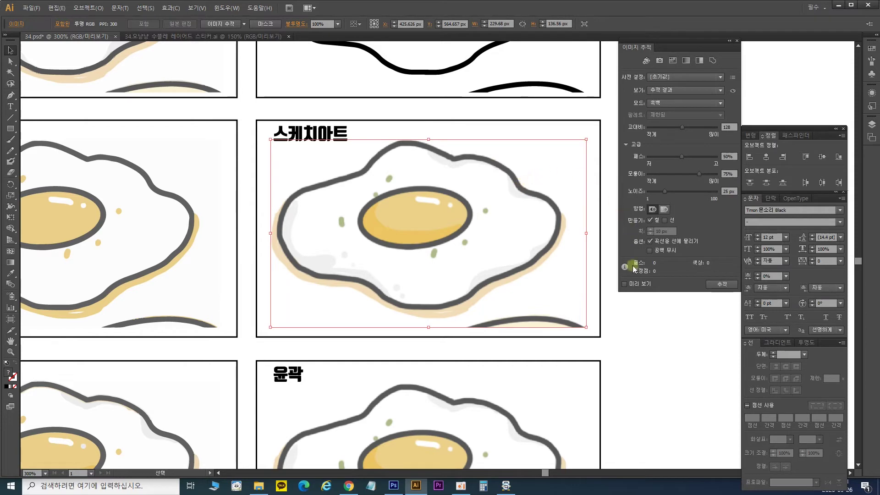
{"action": "left_click", "coordinate": [637, 283]}
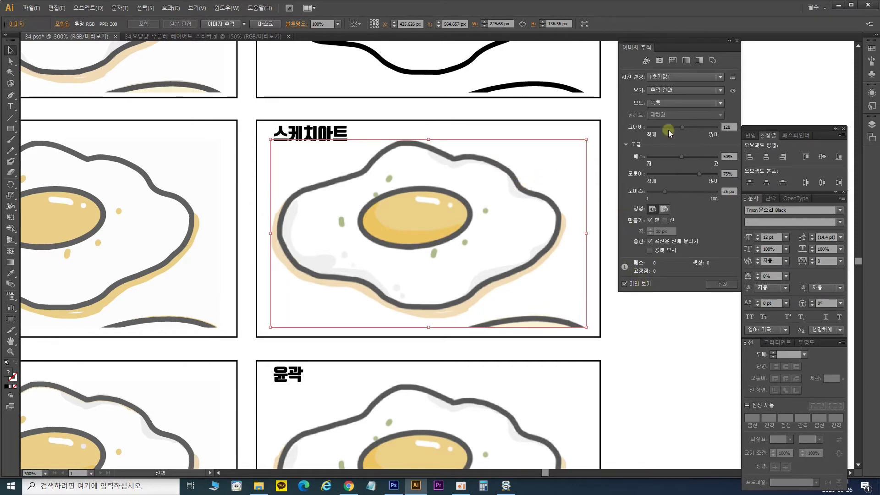
{"action": "left_click", "coordinate": [684, 78]}
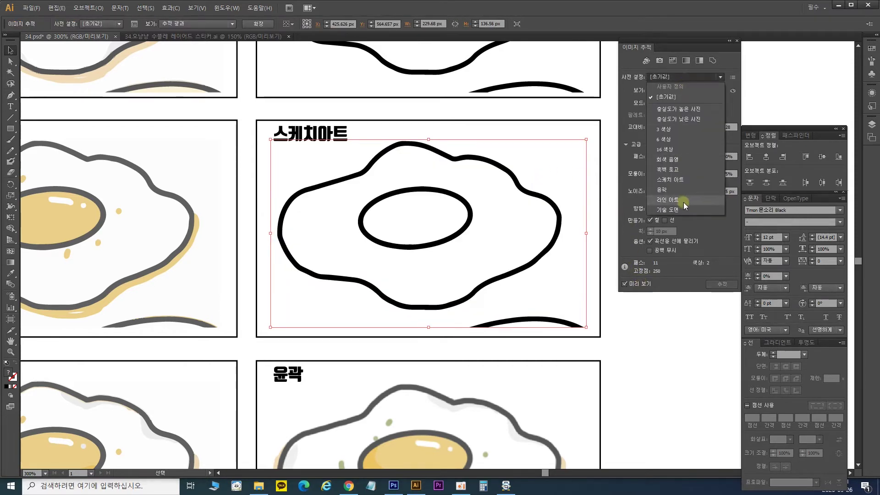
{"action": "left_click", "coordinate": [683, 180]}
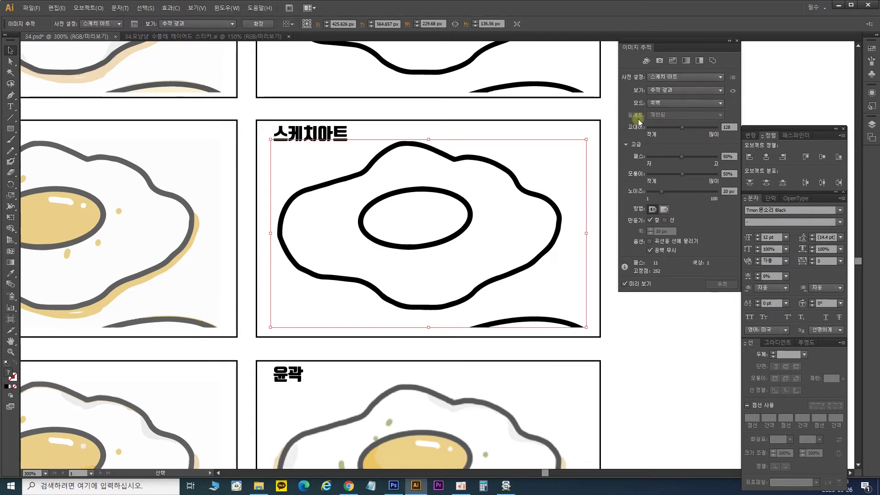
{"action": "left_click", "coordinate": [646, 343]}
Trace the egg in the 윤곽 frame with the Silhouettes preset and compare it with the black-and-white traces above
{"action": "scroll", "coordinate": [544, 308], "scroll_direction": "down", "scroll_amount": 5}
{"action": "left_click", "coordinate": [460, 228]}
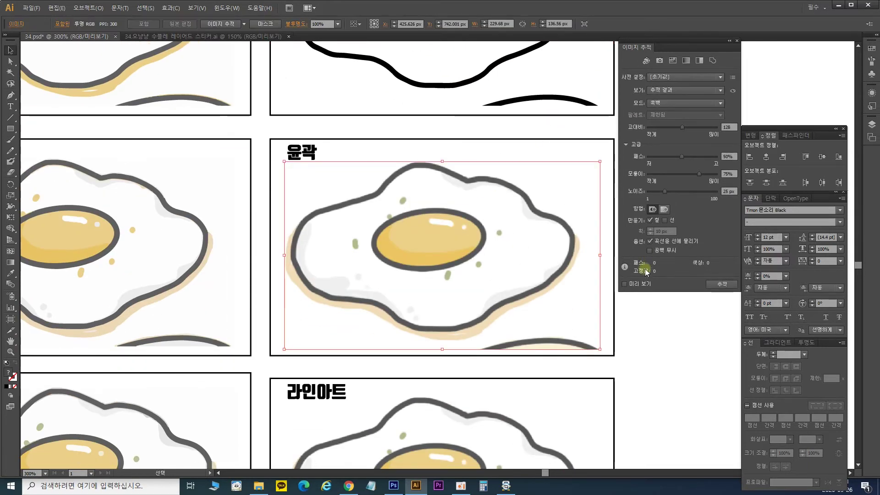
{"action": "left_click", "coordinate": [624, 284]}
{"action": "left_click", "coordinate": [680, 76]}
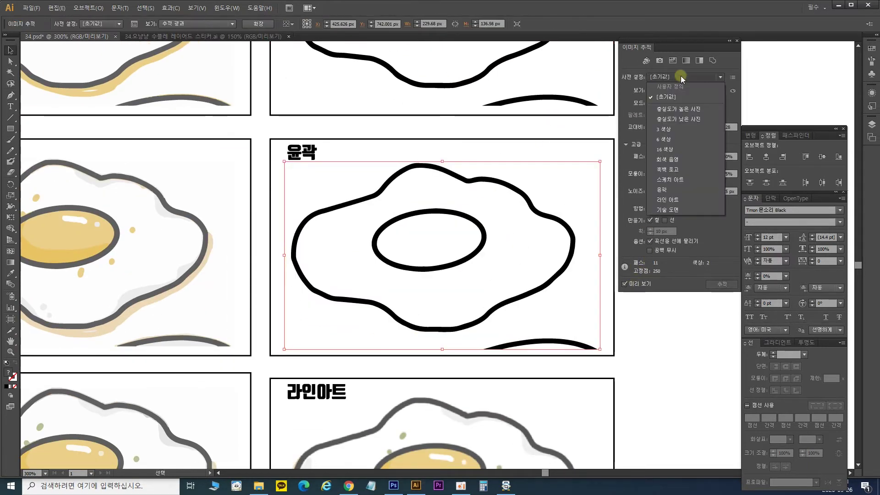
{"action": "left_click", "coordinate": [677, 188]}
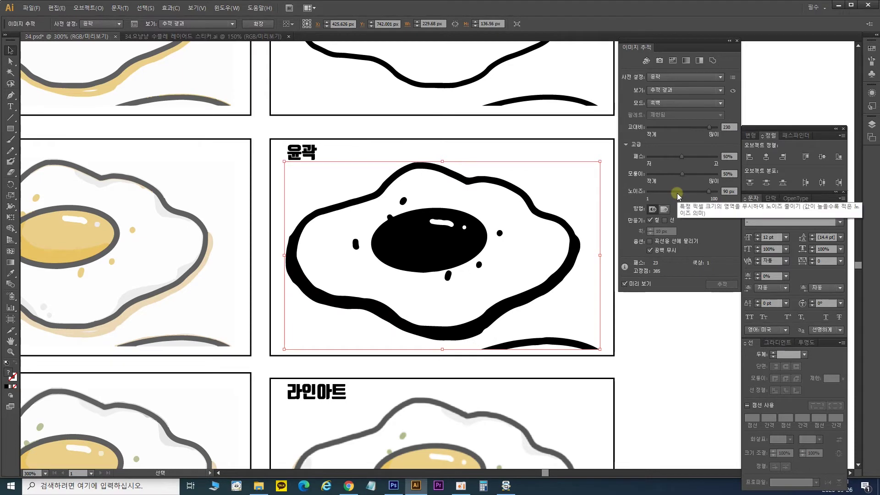
{"action": "left_click_drag", "start_coordinate": [505, 145], "coordinate": [499, 388]}
{"action": "left_click_drag", "start_coordinate": [508, 191], "coordinate": [506, 394]}
{"action": "left_click_drag", "start_coordinate": [507, 291], "coordinate": [524, 132]}
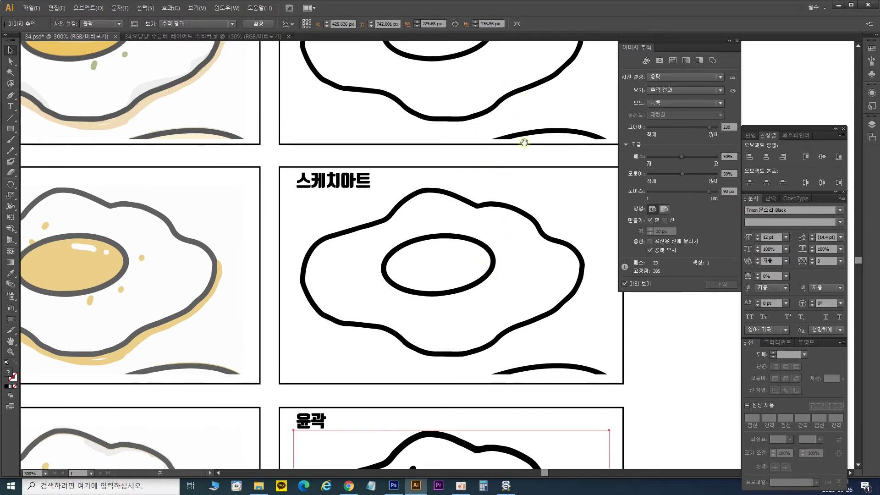
{"action": "left_click_drag", "start_coordinate": [559, 311], "coordinate": [564, 126]}
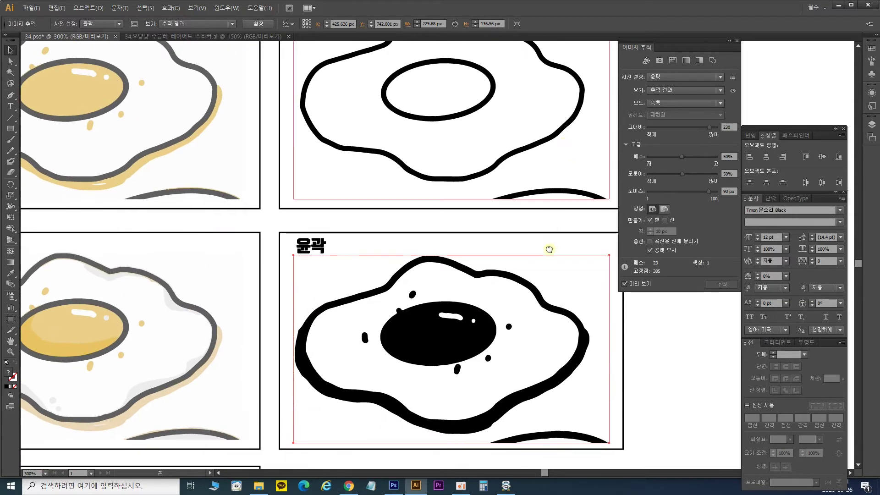
{"action": "left_click_drag", "start_coordinate": [549, 249], "coordinate": [546, 147]}
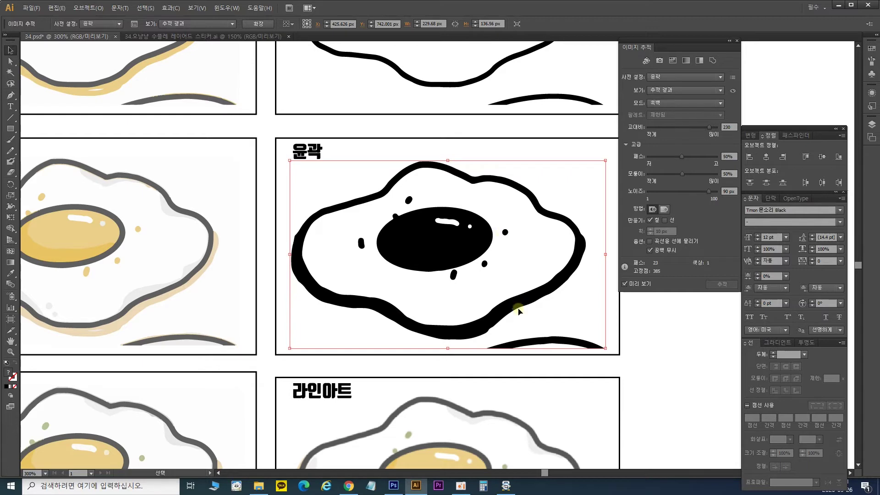
Trace the egg in the 라인아트 frame with preview on, using the Line Art preset, and check its thin outlines
{"action": "mouse_move", "coordinate": [528, 309]}
{"action": "left_mouse_down"}
{"action": "mouse_move", "coordinate": [522, 122]}
{"action": "mouse_move", "coordinate": [512, 107]}
{"action": "left_mouse_up"}
{"action": "left_click", "coordinate": [452, 260]}
{"action": "left_click", "coordinate": [646, 285]}
{"action": "left_click", "coordinate": [680, 79]}
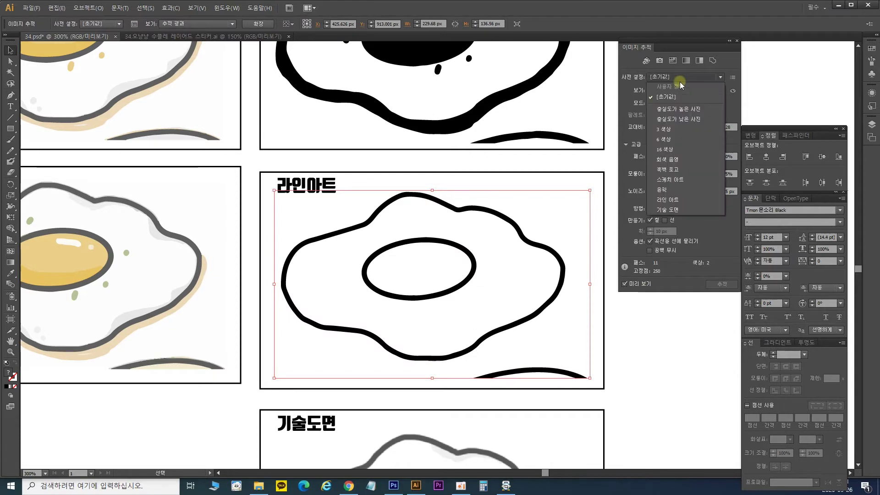
{"action": "left_click", "coordinate": [677, 201]}
{"action": "left_click", "coordinate": [517, 327]}
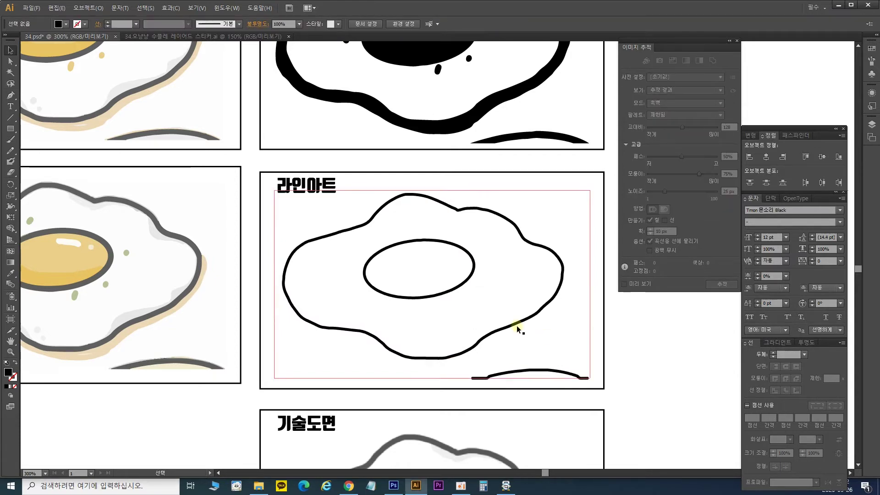
{"action": "left_click", "coordinate": [517, 327]}
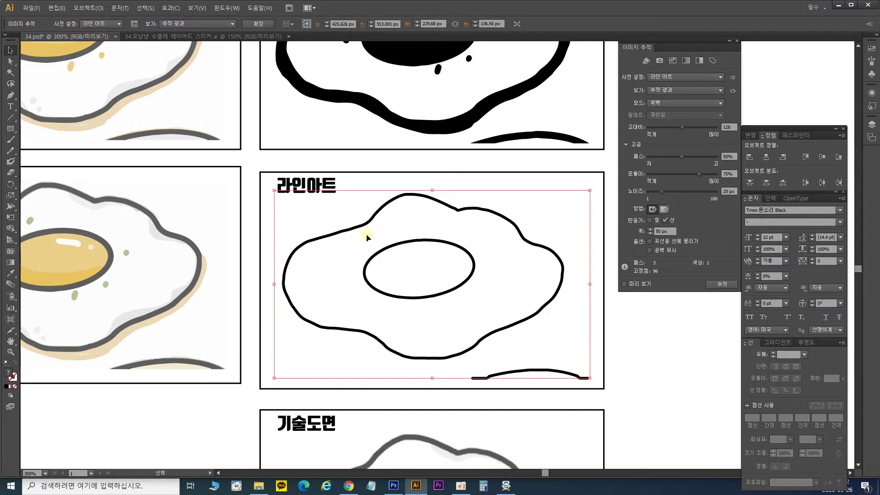
{"action": "left_click_drag", "start_coordinate": [459, 356], "coordinate": [471, 146]}
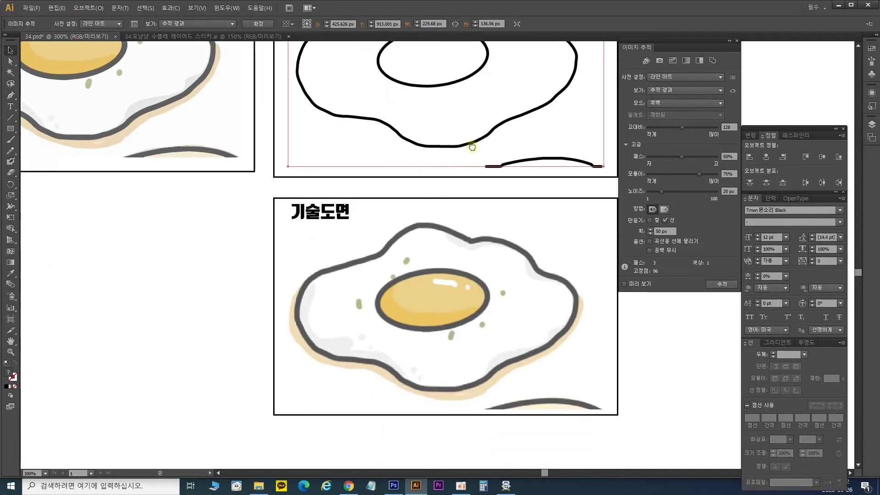
Trace the egg in the 기술도면 frame with the Technical Drawing preset
{"action": "left_click", "coordinate": [464, 281]}
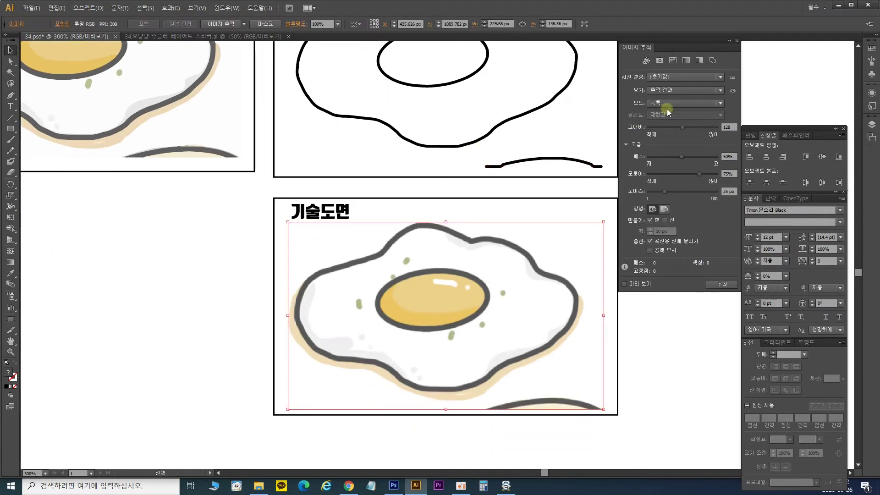
{"action": "left_click", "coordinate": [630, 284]}
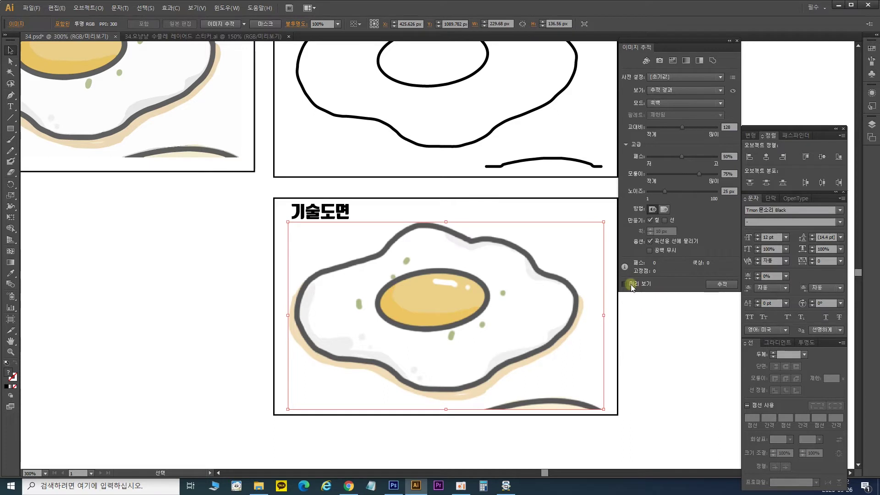
{"action": "left_click", "coordinate": [690, 76]}
{"action": "left_click", "coordinate": [683, 209]}
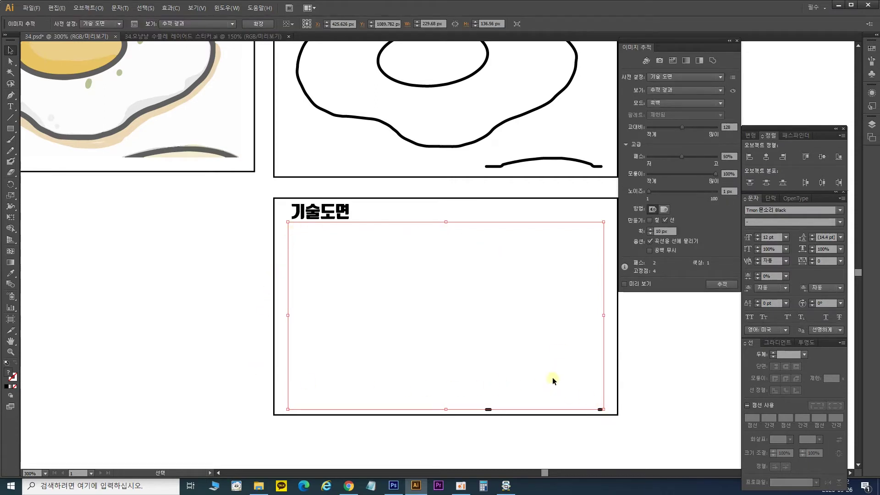
Select the traced egg in the 충실도가 높은사진 frame and review its advanced Image Trace options
{"action": "left_click", "coordinate": [407, 133]}
{"action": "mouse_move", "coordinate": [407, 133]}
{"action": "left_mouse_down"}
{"action": "mouse_move", "coordinate": [489, 390]}
{"action": "mouse_move", "coordinate": [511, 358]}
{"action": "left_mouse_up"}
{"action": "left_click_drag", "start_coordinate": [458, 132], "coordinate": [515, 339]}
{"action": "left_click_drag", "start_coordinate": [502, 227], "coordinate": [483, 398]}
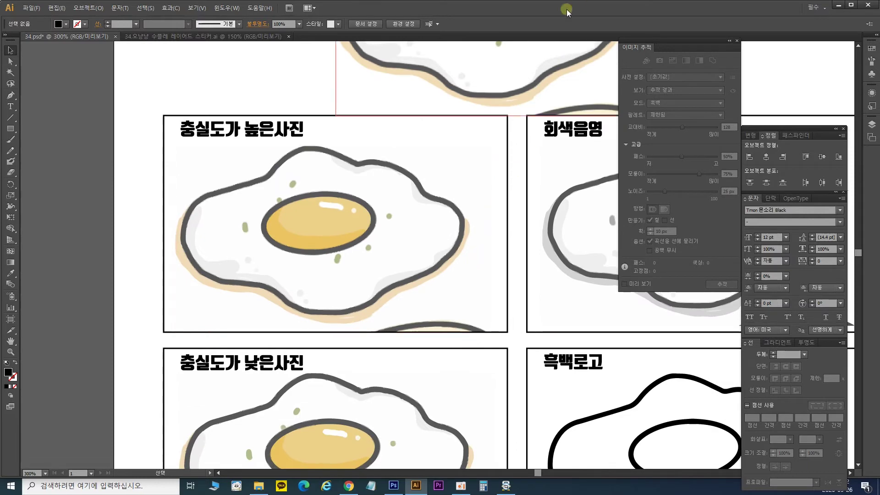
{"action": "left_click", "coordinate": [357, 188]}
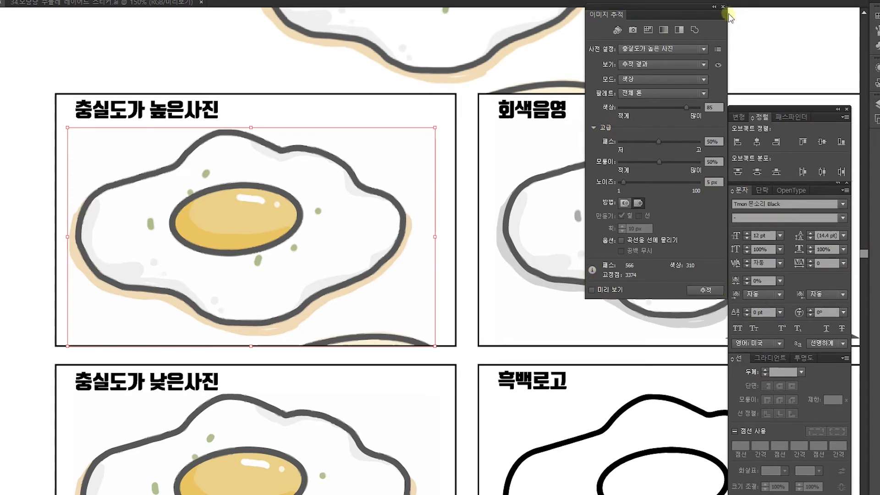
{"action": "left_click", "coordinate": [593, 128]}
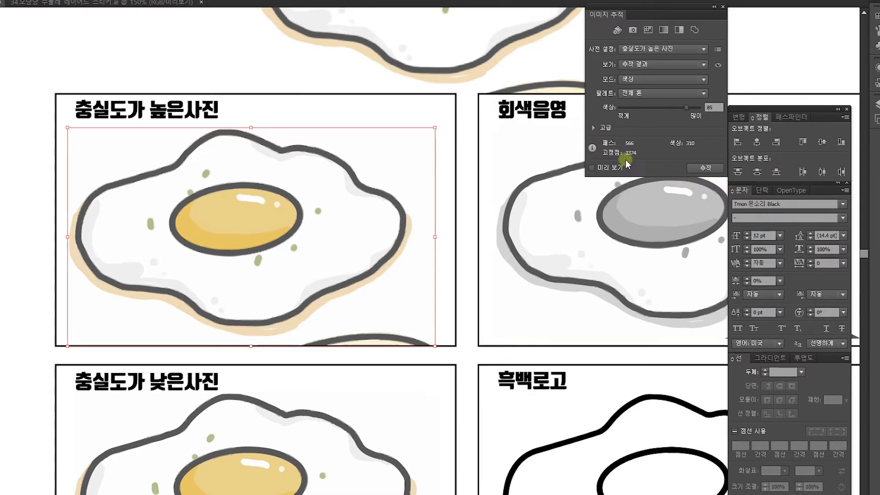
{"action": "left_click", "coordinate": [593, 128]}
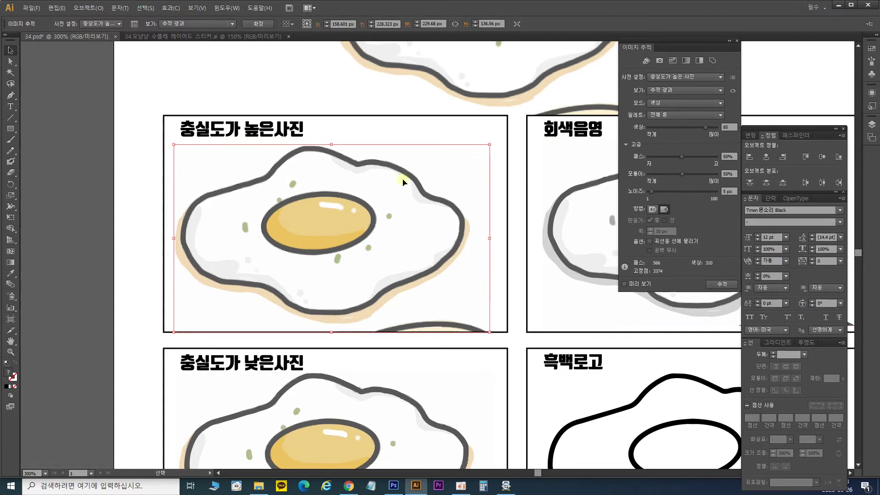
Reduce the Colors of the trace in the 충실도가 높은사진 frame to 57 with preview on
{"action": "key", "text": "ctrl+plus"}
{"action": "left_click_drag", "start_coordinate": [421, 144], "coordinate": [498, 167]}
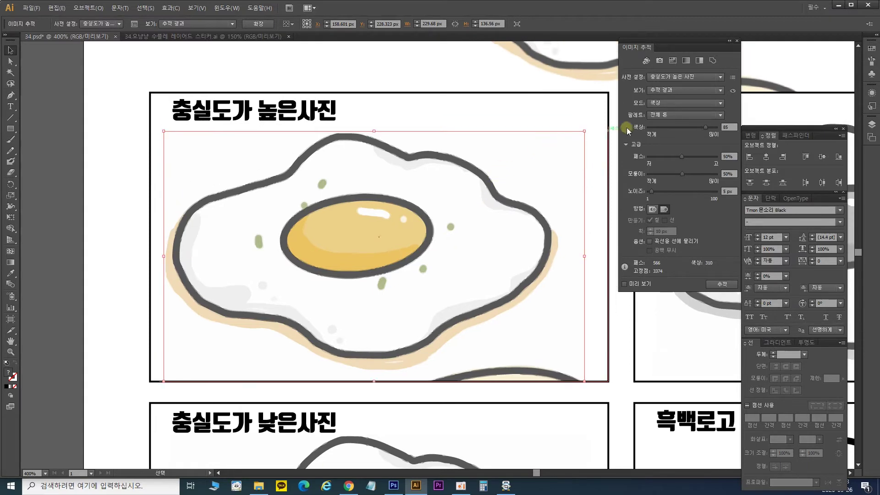
{"action": "left_click", "coordinate": [678, 128]}
{"action": "left_click_drag", "start_coordinate": [678, 130], "coordinate": [697, 128]}
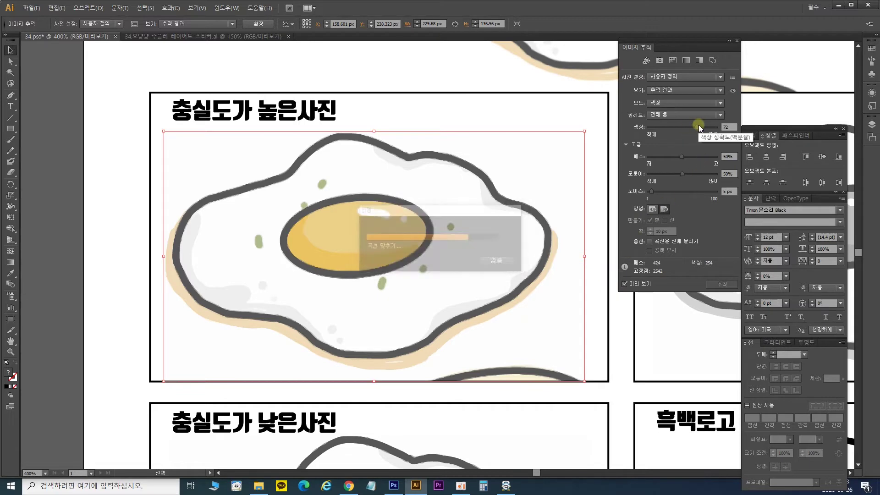
{"action": "left_click_drag", "start_coordinate": [688, 126], "coordinate": [686, 126]}
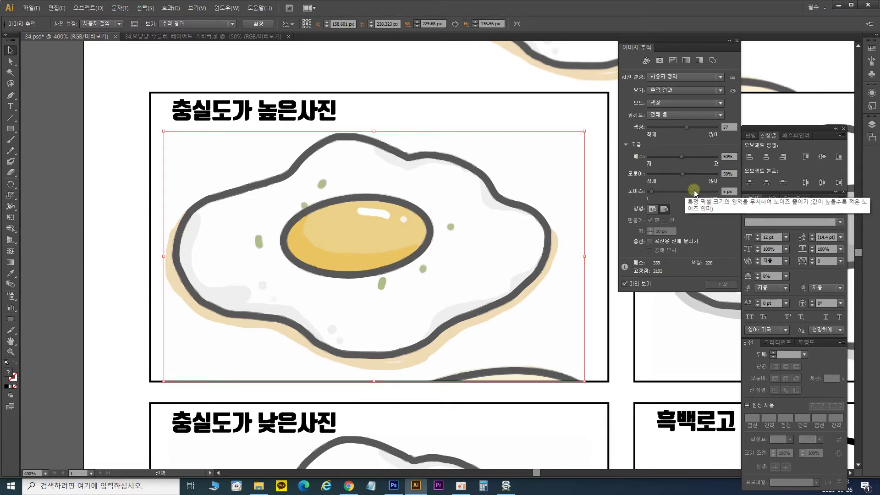
Set the same trace's Paths to 73%, Corners to 27% and Noise to 83 px
{"action": "left_click", "coordinate": [692, 157]}
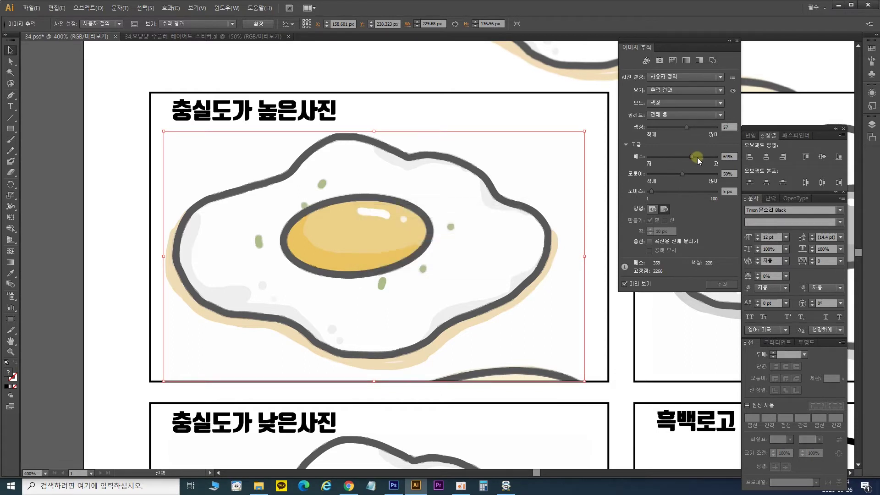
{"action": "left_click", "coordinate": [697, 158]}
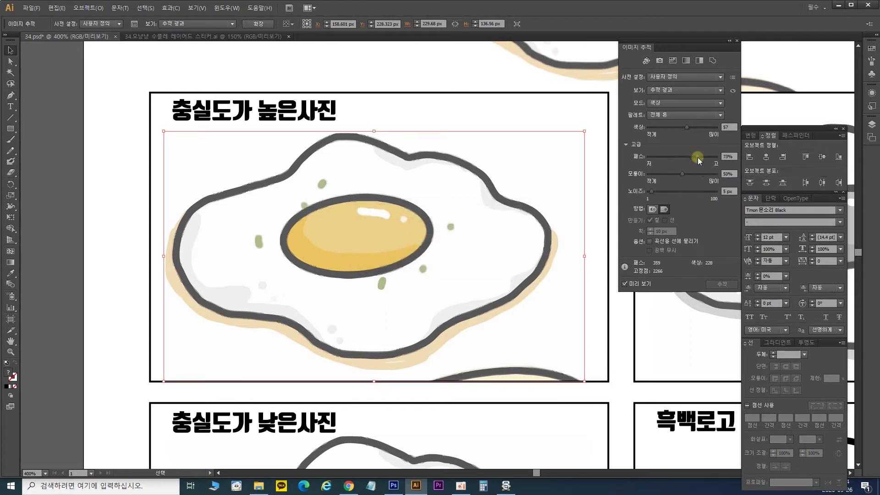
{"action": "left_click", "coordinate": [667, 175]}
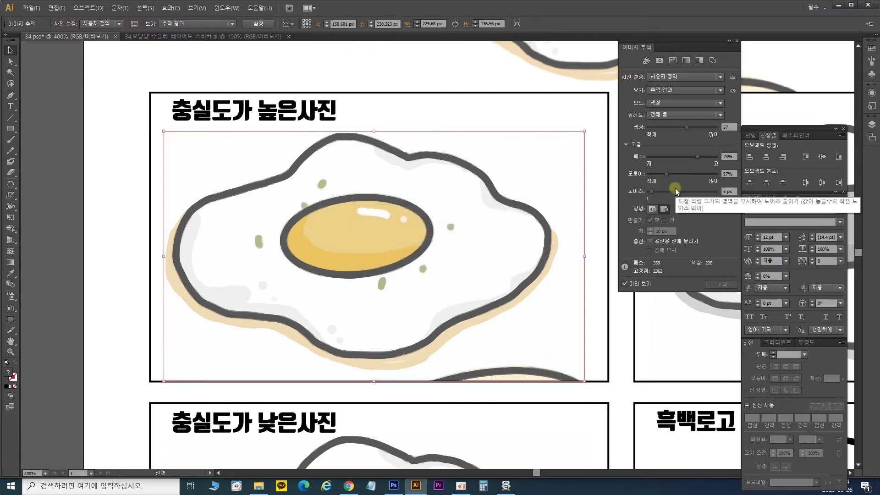
{"action": "left_click_drag", "start_coordinate": [675, 192], "coordinate": [698, 196]}
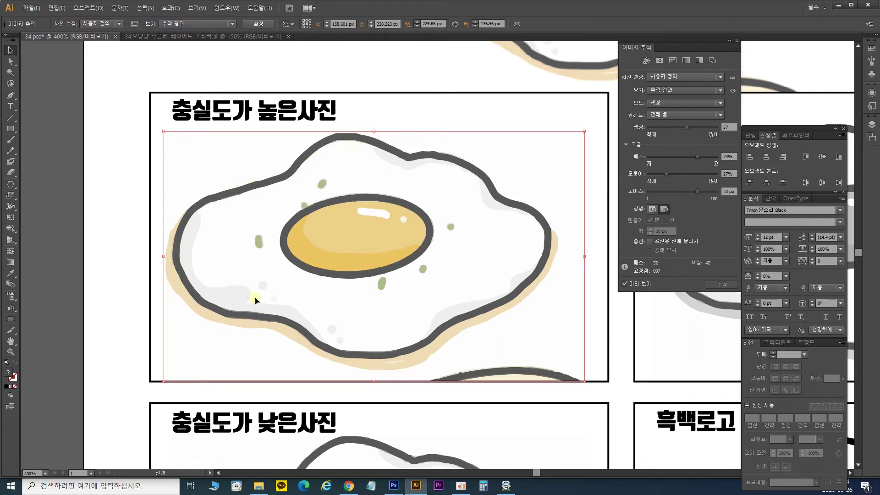
{"action": "left_click", "coordinate": [704, 192]}
Examine the simplified trace up close along the yolk, egg white outline and shadow for rough or doubled edges
{"action": "key", "text": "ctrl+plus"}
{"action": "key", "text": "ctrl+plus"}
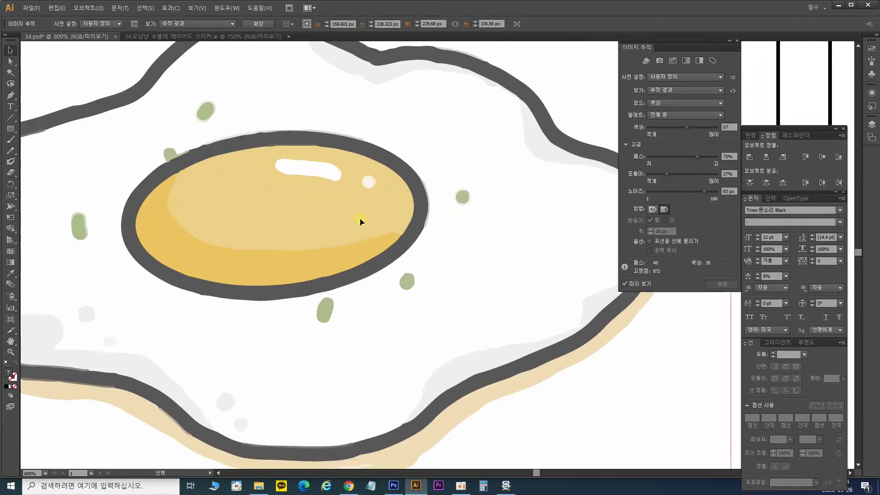
{"action": "left_click_drag", "start_coordinate": [507, 136], "coordinate": [426, 201]}
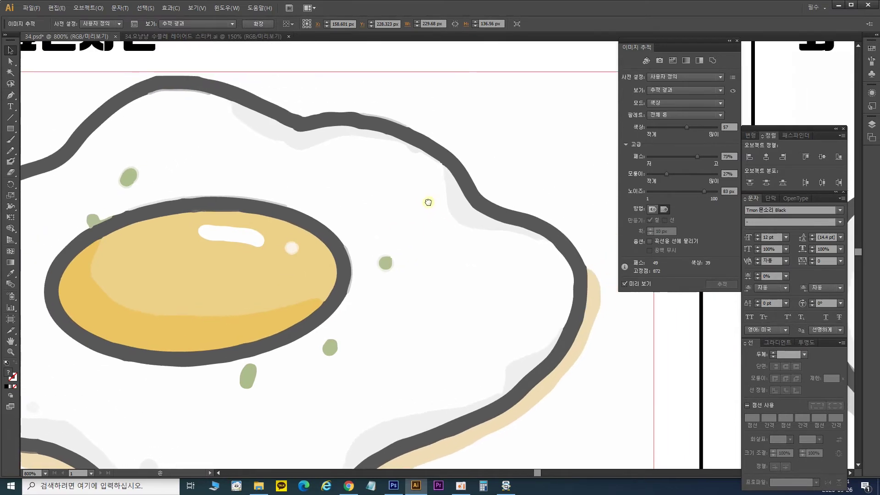
{"action": "left_click_drag", "start_coordinate": [710, 194], "coordinate": [662, 195]}
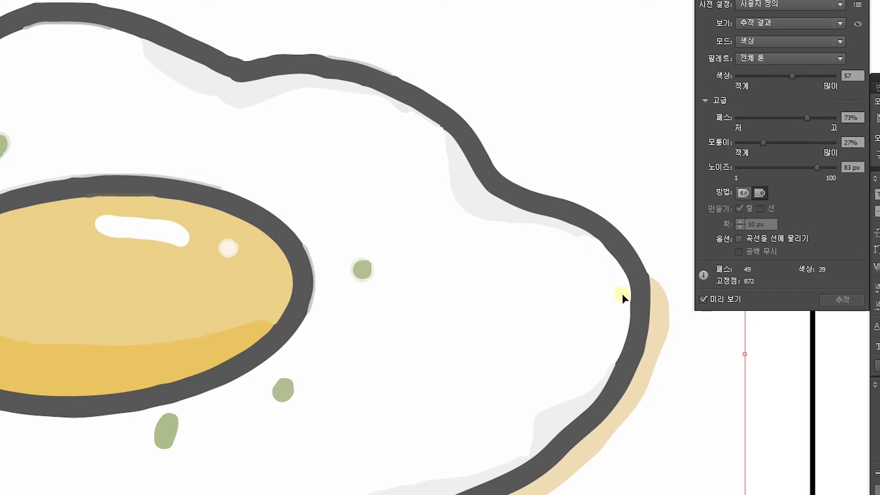
{"action": "left_click_drag", "start_coordinate": [491, 373], "coordinate": [624, 173]}
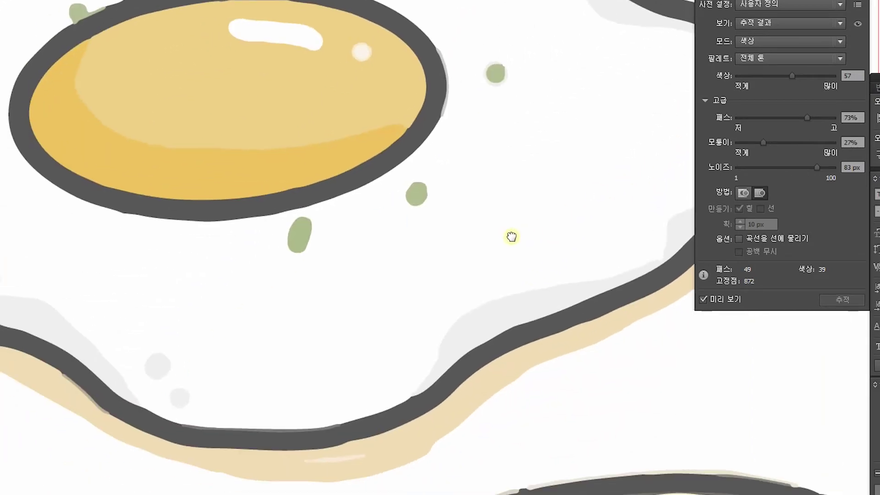
{"action": "left_click_drag", "start_coordinate": [509, 238], "coordinate": [709, 252]}
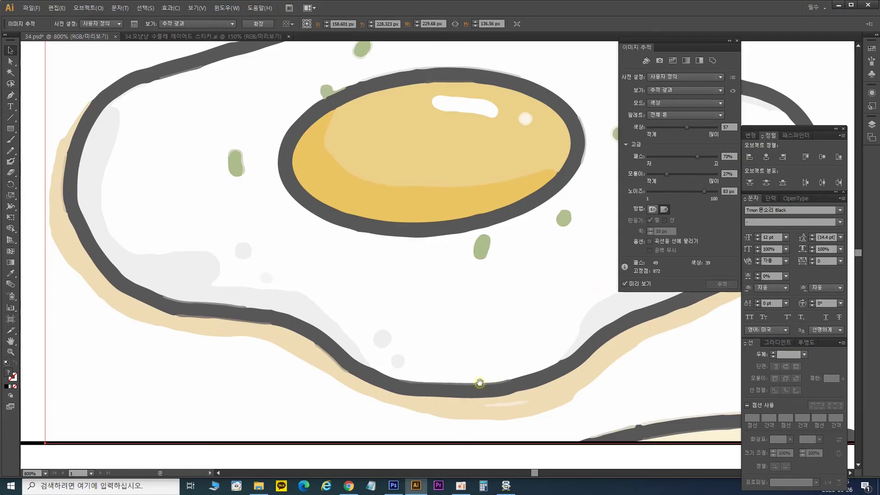
{"action": "left_click_drag", "start_coordinate": [479, 384], "coordinate": [447, 310]}
{"action": "key", "text": "ctrl+plus"}
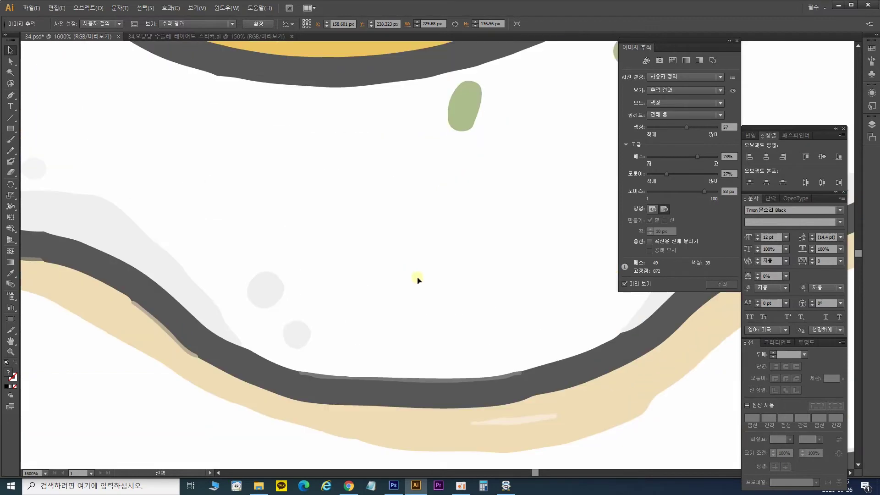
{"action": "left_click_drag", "start_coordinate": [474, 378], "coordinate": [558, 377]}
{"action": "left_click_drag", "start_coordinate": [289, 202], "coordinate": [254, 216]}
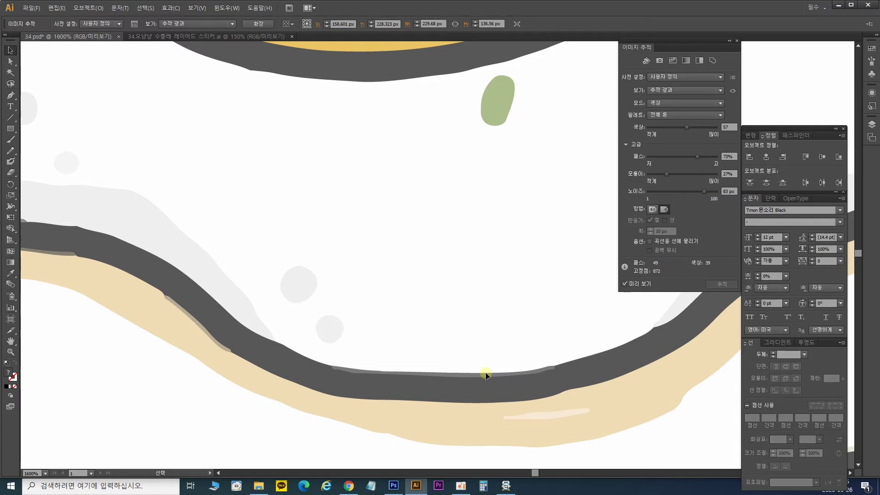
{"action": "key", "text": "ctrl+minus"}
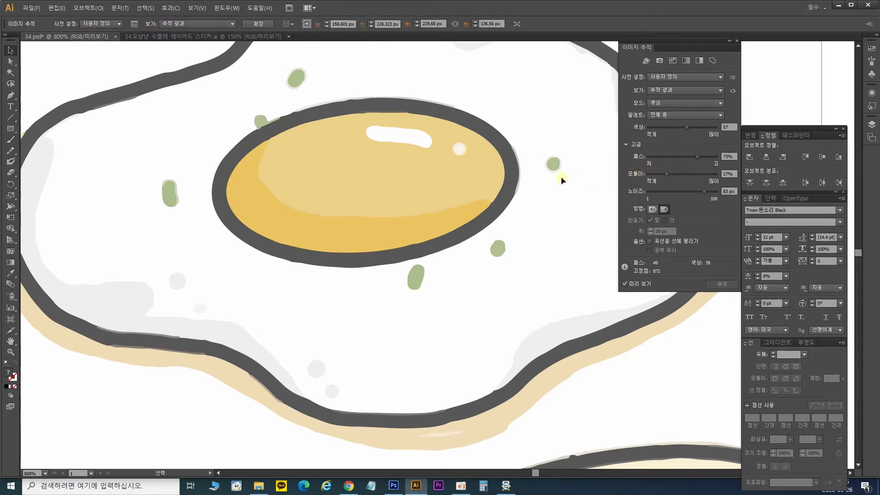
{"action": "left_click_drag", "start_coordinate": [552, 151], "coordinate": [533, 206]}
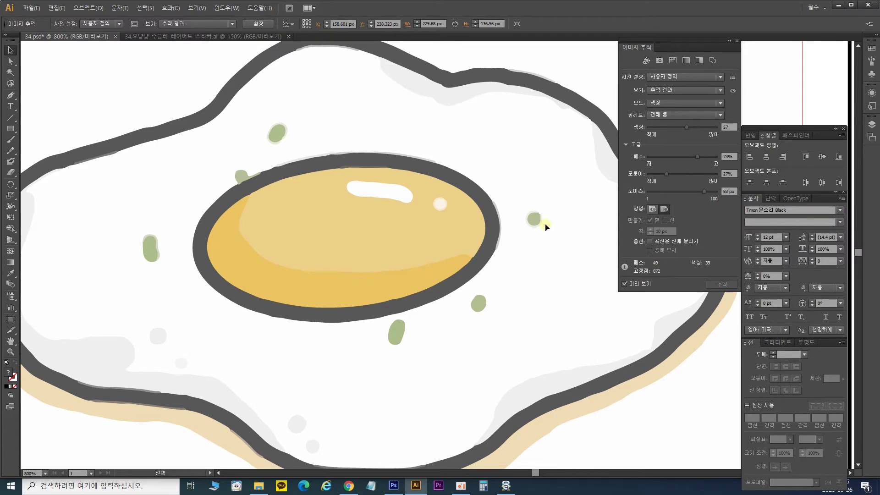
Set Paths to 73% and Corners to 72% for the traced egg in the 충실도가 낮은사진 frame
{"action": "key", "text": "ctrl+minus"}
{"action": "key", "text": "ctrl+minus"}
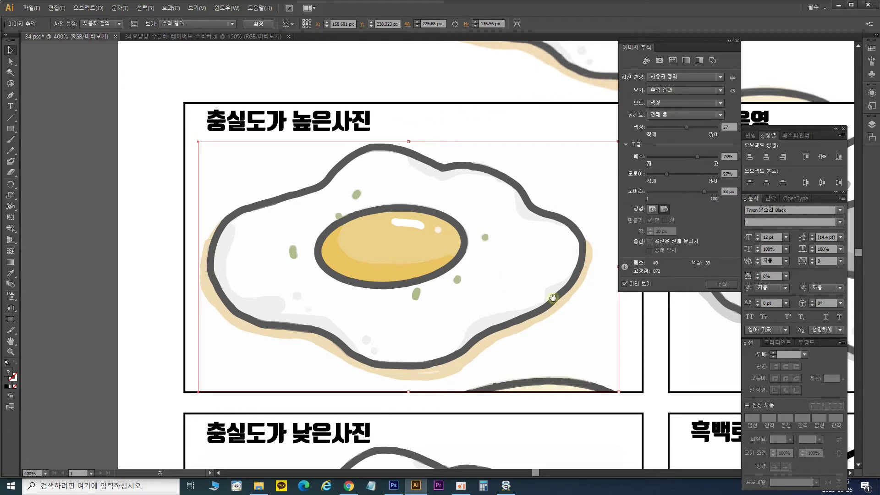
{"action": "scroll", "coordinate": [554, 299], "scroll_direction": "down", "scroll_amount": 5}
{"action": "left_click_drag", "start_coordinate": [522, 277], "coordinate": [469, 194]}
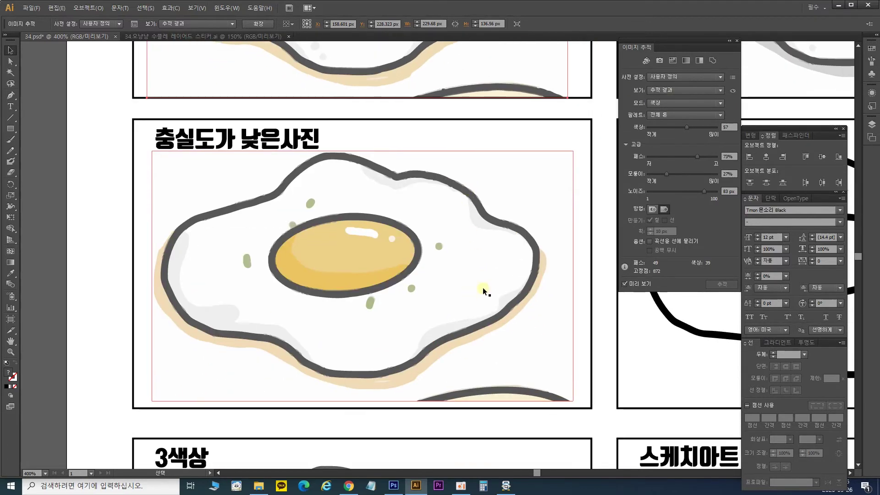
{"action": "left_click", "coordinate": [483, 298]}
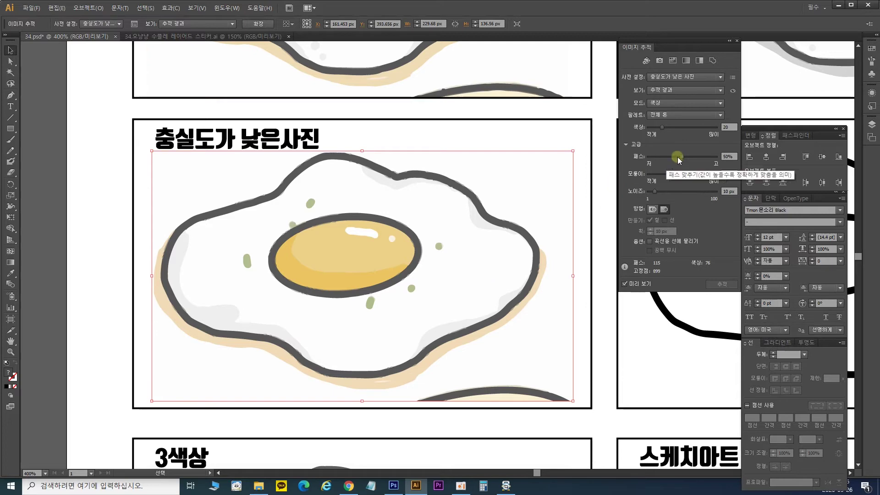
{"action": "left_click", "coordinate": [697, 157]}
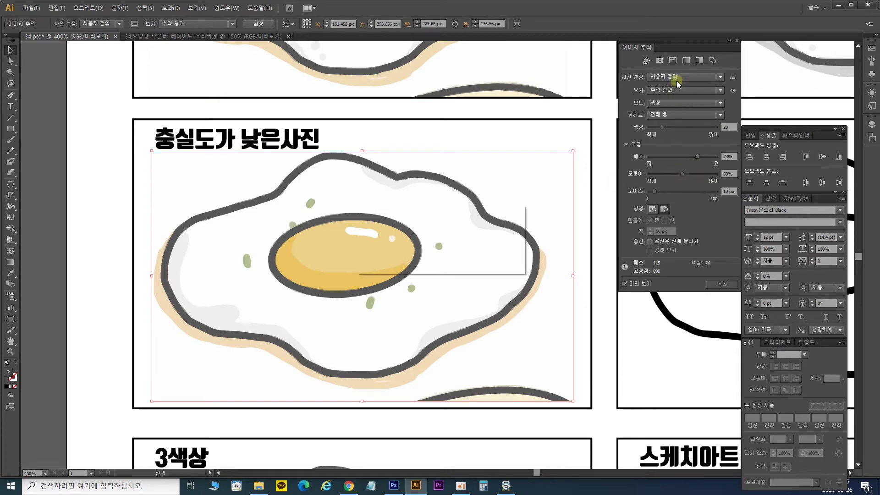
{"action": "left_click", "coordinate": [697, 175]}
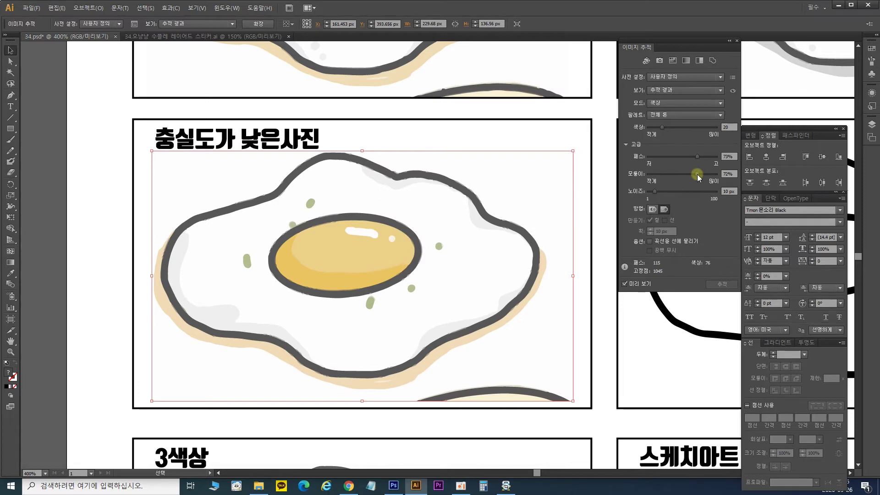
Set the Noise of the 충실도가 낮은사진 trace to 71 px and its Colors to 100
{"action": "left_click", "coordinate": [674, 193]}
{"action": "left_click", "coordinate": [665, 209]}
{"action": "left_click", "coordinate": [695, 192]}
{"action": "scroll", "coordinate": [419, 222], "scroll_direction": "up", "scroll_amount": 1}
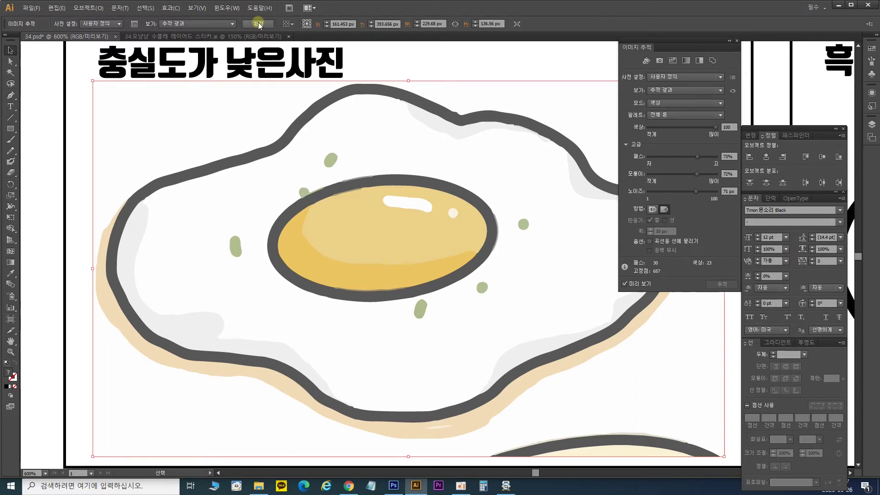
Expand the 충실도가 낮은사진 trace into editable paths and look over its anchor points
{"action": "left_click", "coordinate": [258, 24]}
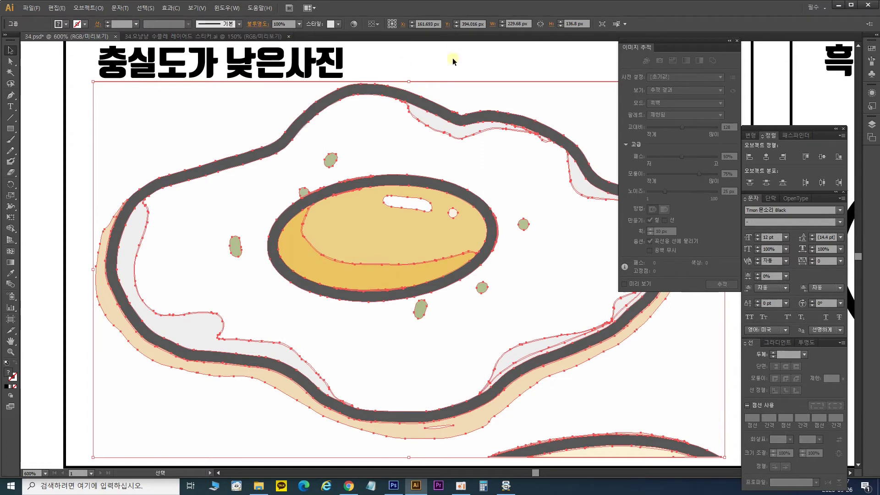
{"action": "left_click_drag", "start_coordinate": [452, 138], "coordinate": [367, 112]}
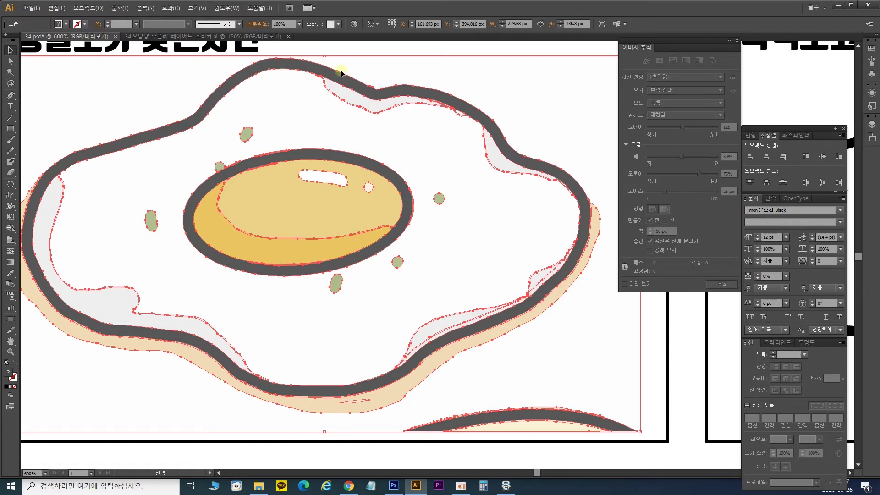
{"action": "left_click", "coordinate": [320, 53]}
{"action": "left_click", "coordinate": [333, 86]}
Compare the unexpanded trace in the 충실도가 높은사진 frame with the expanded egg's paths, viewing the yolk outline up close
{"action": "mouse_move", "coordinate": [408, 78]}
{"action": "left_mouse_down"}
{"action": "mouse_move", "coordinate": [480, 304]}
{"action": "mouse_move", "coordinate": [411, 270]}
{"action": "left_mouse_up"}
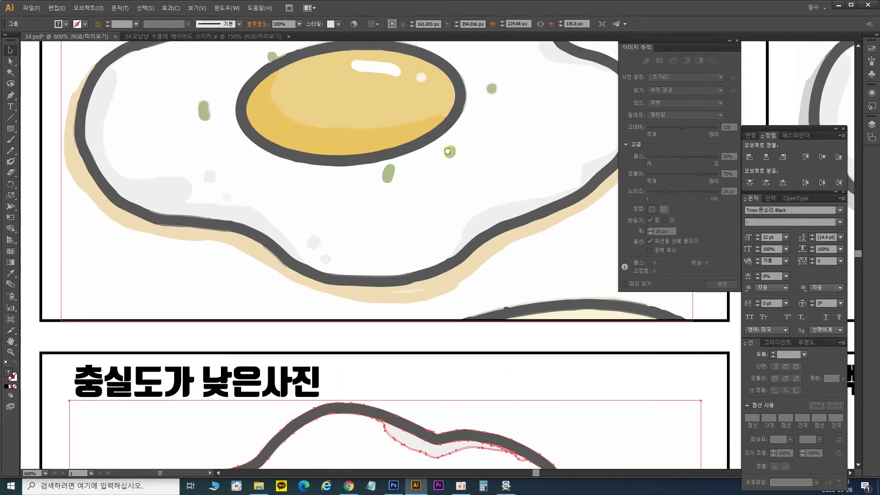
{"action": "left_click", "coordinate": [439, 235]}
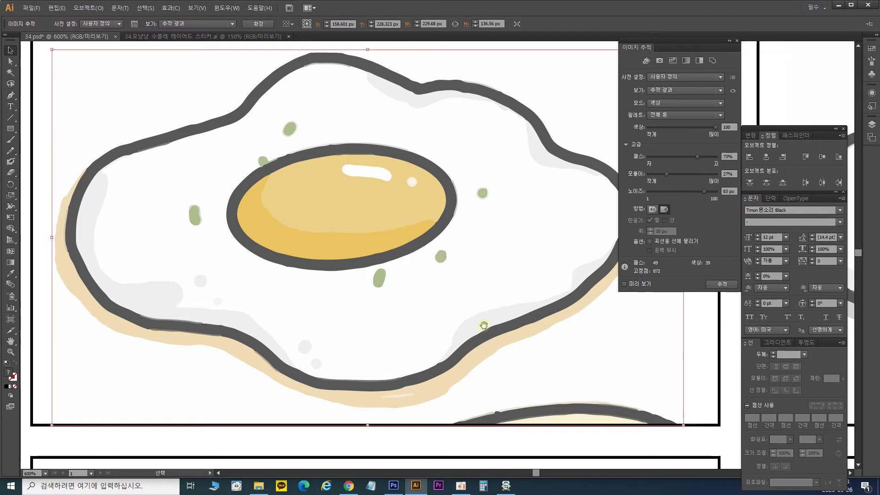
{"action": "scroll", "coordinate": [481, 315], "scroll_direction": "down", "scroll_amount": 10}
{"action": "left_click_drag", "start_coordinate": [471, 171], "coordinate": [458, 115]}
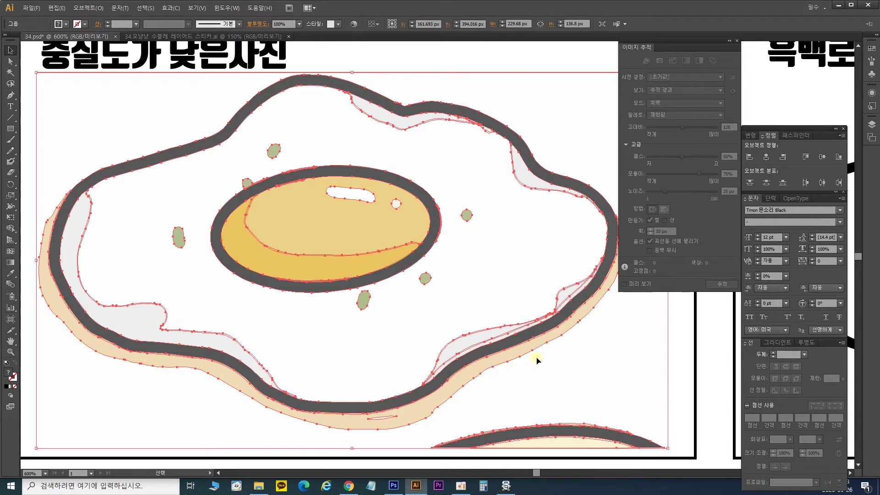
{"action": "key", "text": "a"}
{"action": "key", "text": "ctrl+plus"}
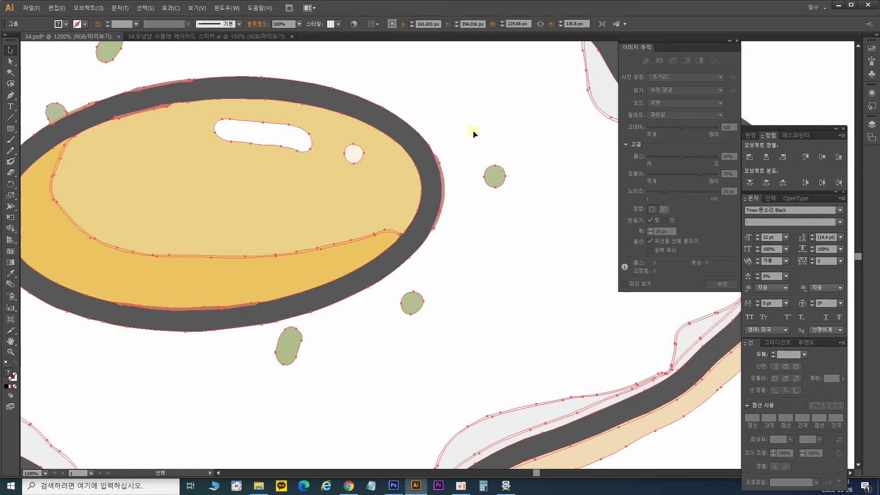
Set the 3색상 egg trace to Paths 67%, Corners 74% and Noise 66 px, with the preview enabled
{"action": "key", "text": "ctrl+minus"}
{"action": "key", "text": "ctrl+minus"}
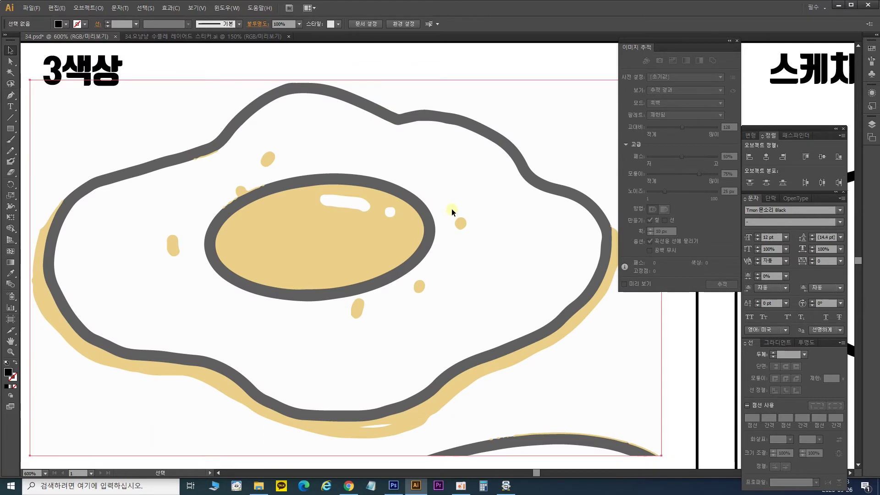
{"action": "left_click", "coordinate": [452, 210]}
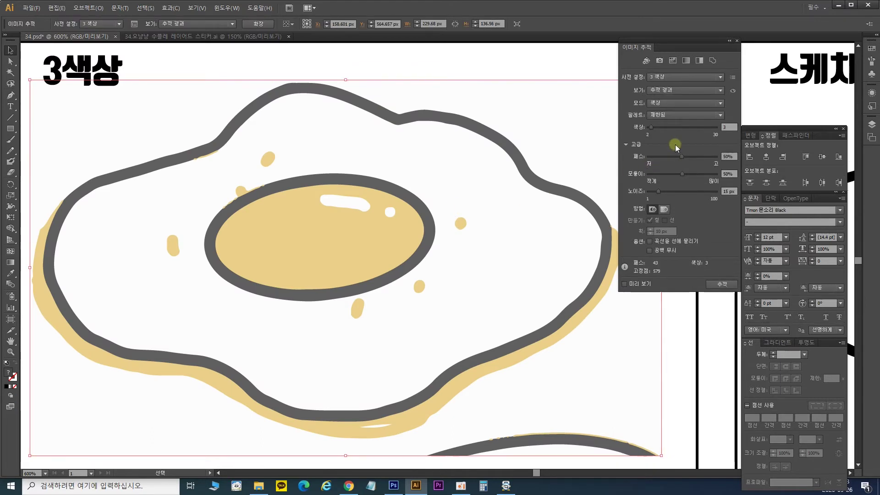
{"action": "left_click", "coordinate": [694, 156]}
{"action": "left_click", "coordinate": [637, 285]}
{"action": "left_click", "coordinate": [698, 174]}
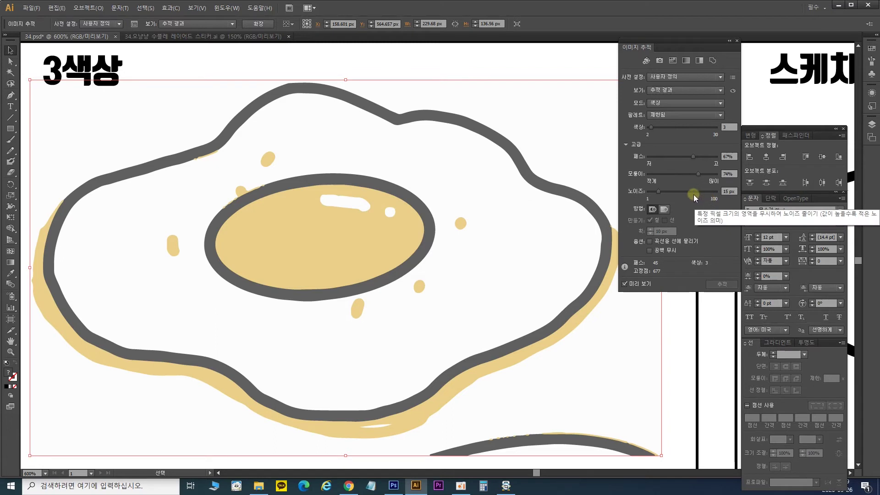
{"action": "left_click", "coordinate": [693, 194]}
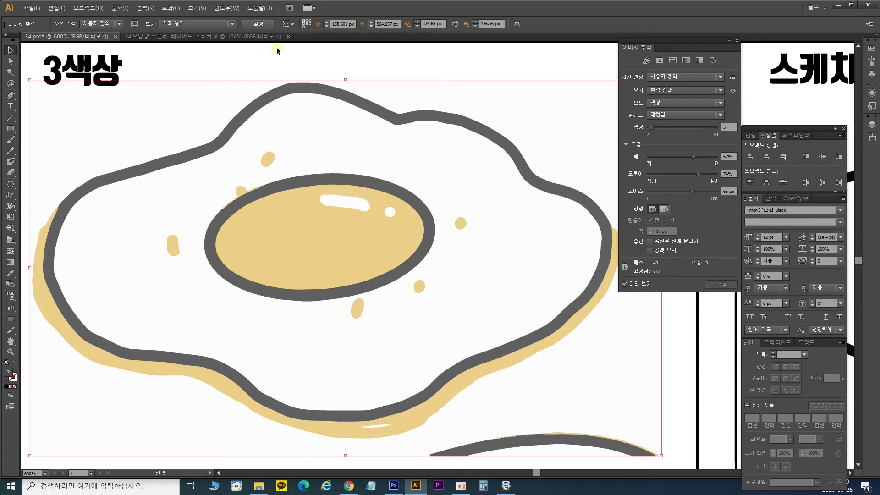
Expand the 3색상 trace into editable paths and compare its anchor points with the expanded photo trace above it
{"action": "left_click", "coordinate": [266, 26]}
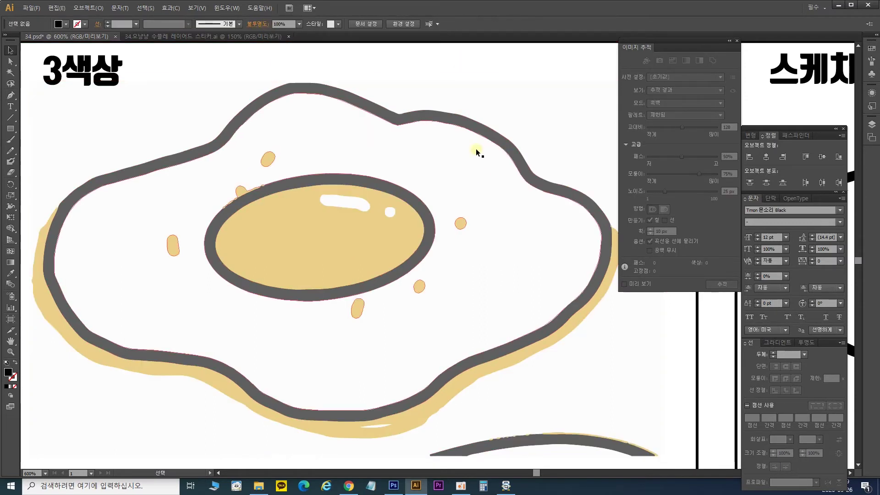
{"action": "mouse_move", "coordinate": [480, 173]}
{"action": "left_mouse_down"}
{"action": "mouse_move", "coordinate": [506, 150]}
{"action": "mouse_move", "coordinate": [480, 157]}
{"action": "left_mouse_up"}
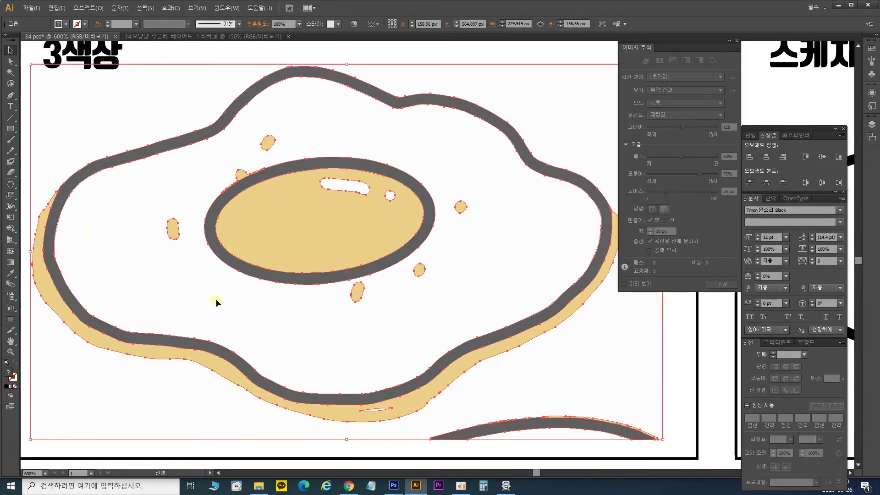
{"action": "scroll", "coordinate": [463, 287], "scroll_direction": "up", "scroll_amount": 5}
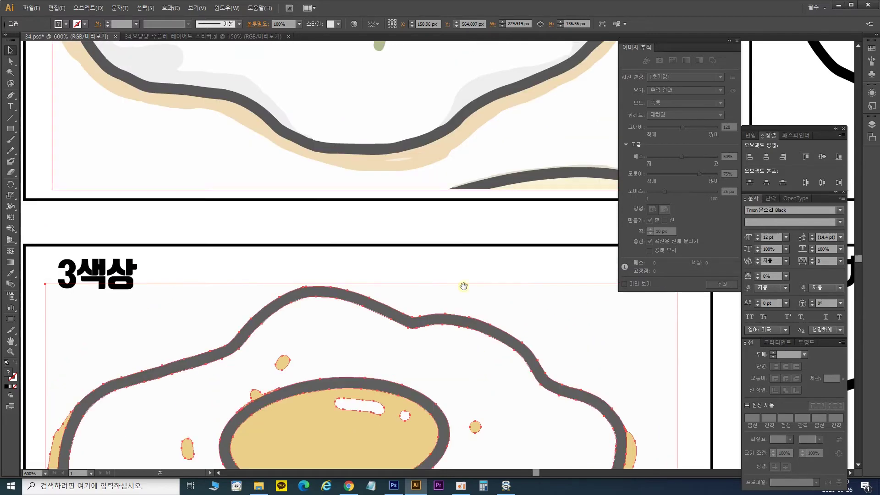
{"action": "left_click", "coordinate": [418, 236]}
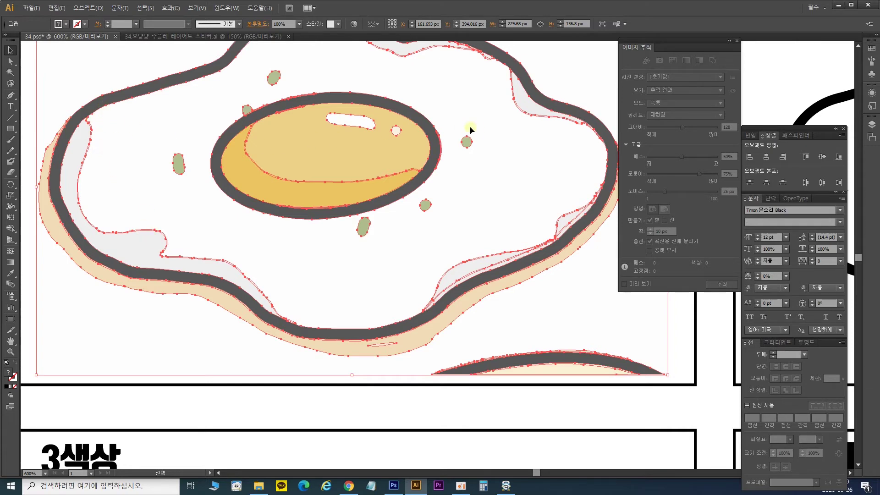
{"action": "scroll", "coordinate": [501, 305], "scroll_direction": "down", "scroll_amount": 10}
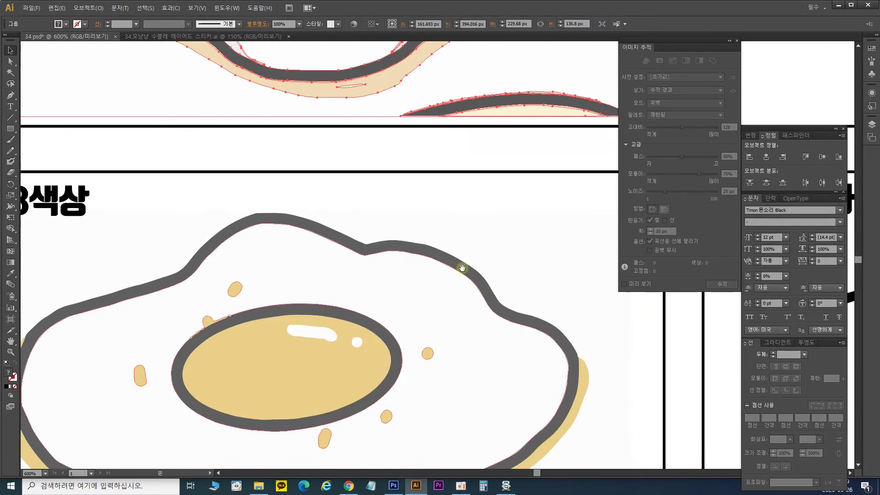
{"action": "scroll", "coordinate": [514, 158], "scroll_direction": "down", "scroll_amount": 1}
{"action": "left_click", "coordinate": [471, 222]}
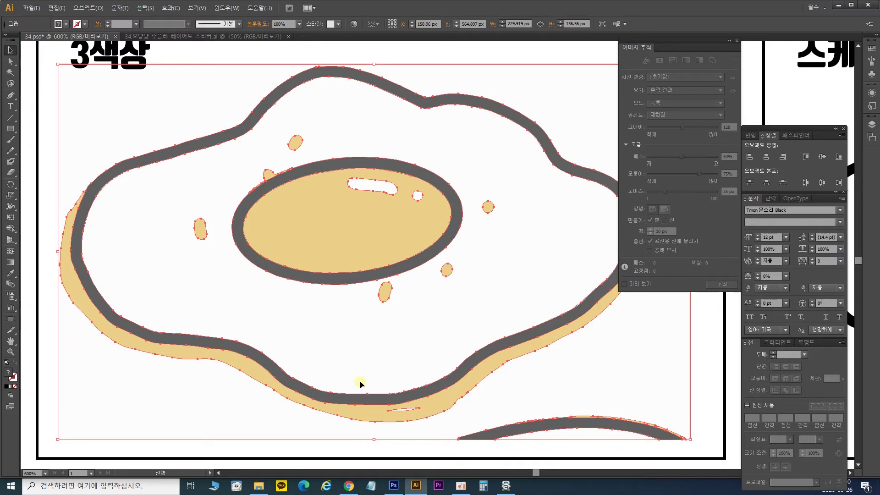
Set the 6색상 egg trace to Paths 68%, Corners 72% and Noise 62 px with the preview enabled, and expand it into paths
{"action": "mouse_move", "coordinate": [508, 369]}
{"action": "left_mouse_down"}
{"action": "mouse_move", "coordinate": [497, 315]}
{"action": "mouse_move", "coordinate": [507, 153]}
{"action": "left_mouse_up"}
{"action": "scroll", "coordinate": [486, 302], "scroll_direction": "down", "scroll_amount": 5}
{"action": "mouse_move", "coordinate": [491, 249]}
{"action": "left_mouse_down"}
{"action": "mouse_move", "coordinate": [503, 167]}
{"action": "mouse_move", "coordinate": [479, 174]}
{"action": "left_mouse_up"}
{"action": "left_click", "coordinate": [426, 196]}
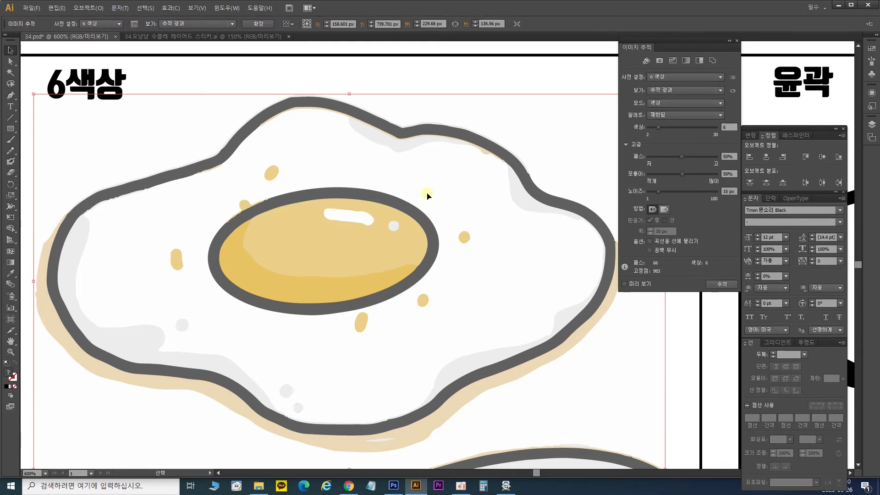
{"action": "left_click", "coordinate": [694, 155]}
{"action": "left_click", "coordinate": [637, 282]}
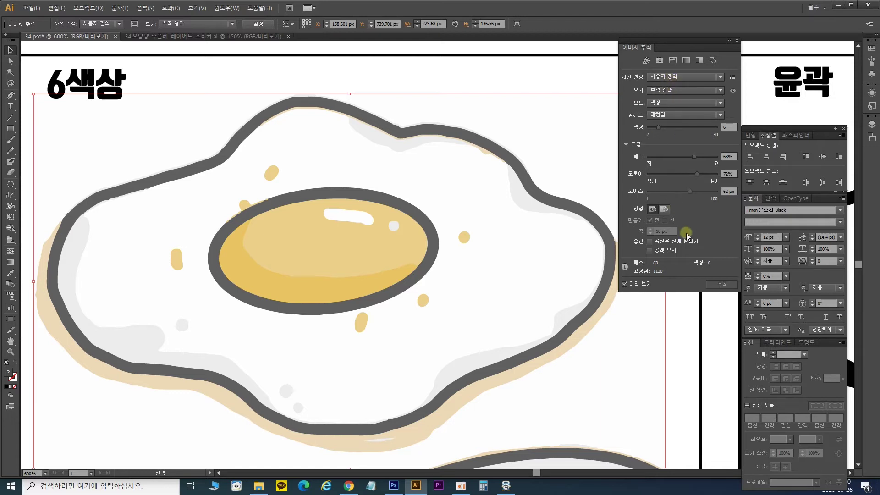
{"action": "left_click", "coordinate": [265, 24]}
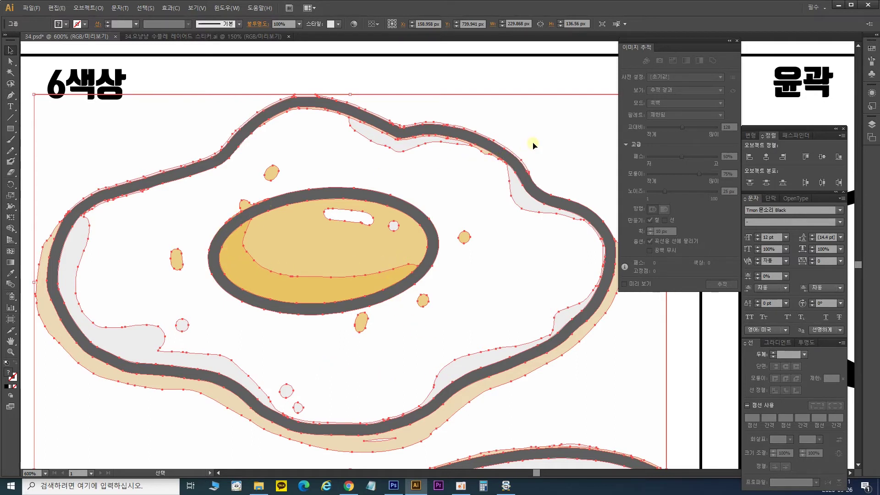
{"action": "left_click", "coordinate": [552, 86]}
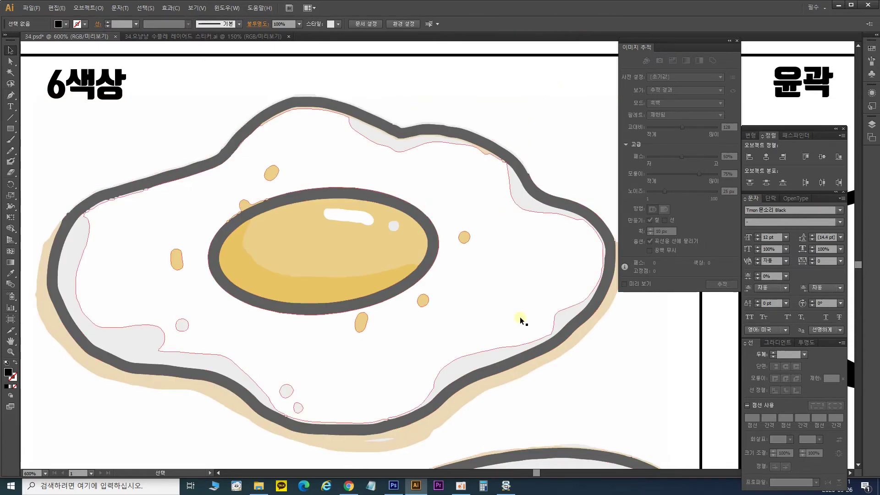
Set the 16색상 egg trace to Paths 67%, Corners 64% and Noise 72 px, with the preview enabled
{"action": "scroll", "coordinate": [458, 330], "scroll_direction": "down", "scroll_amount": 5}
{"action": "scroll", "coordinate": [506, 419], "scroll_direction": "down", "scroll_amount": 3}
{"action": "left_click_drag", "start_coordinate": [506, 419], "coordinate": [542, 255]}
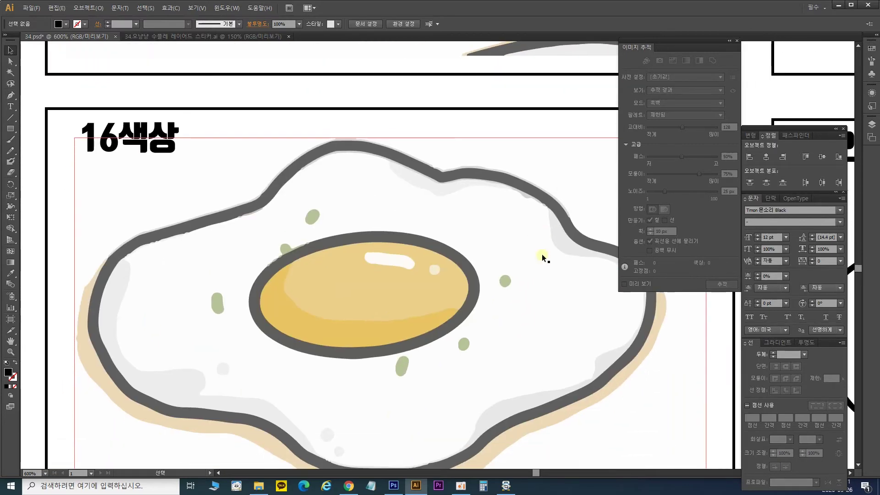
{"action": "left_click", "coordinate": [542, 257]}
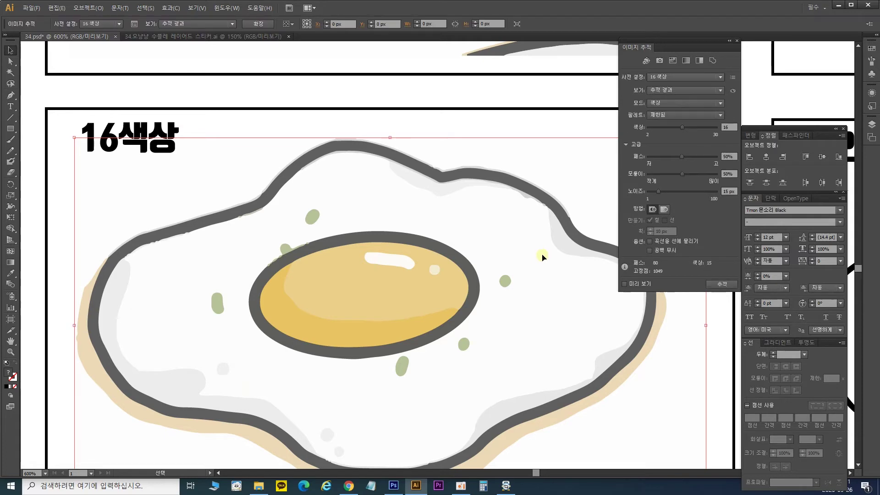
{"action": "left_click_drag", "start_coordinate": [689, 160], "coordinate": [696, 157]}
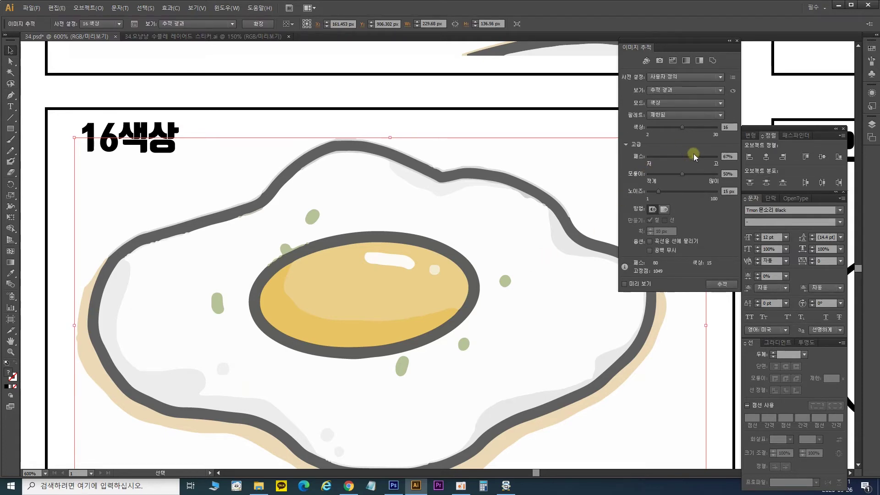
{"action": "left_click", "coordinate": [640, 286]}
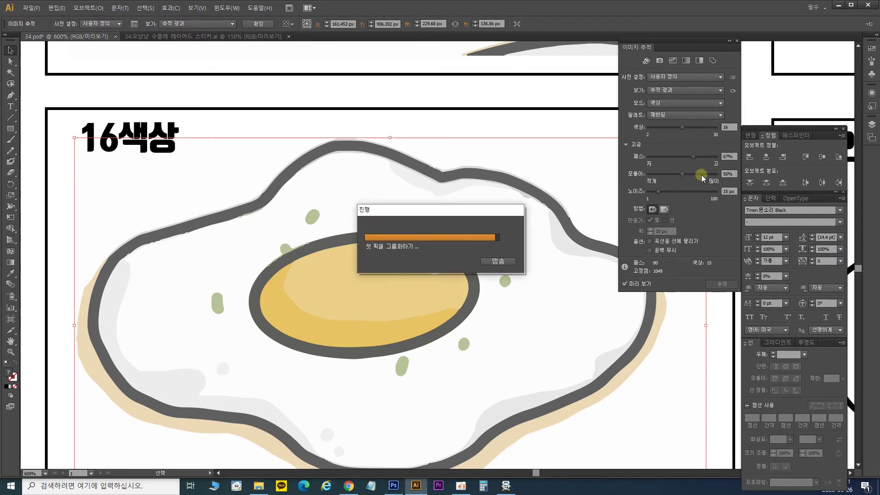
{"action": "left_click", "coordinate": [697, 195]}
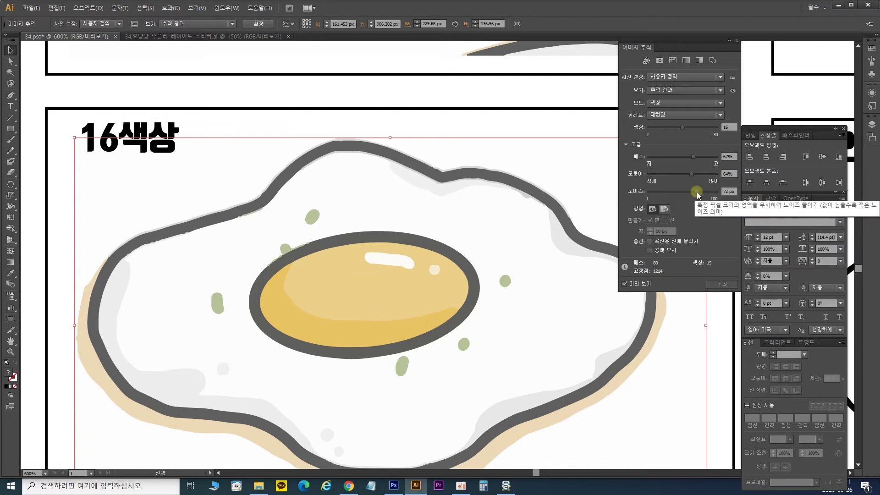
{"action": "left_click", "coordinate": [697, 192]}
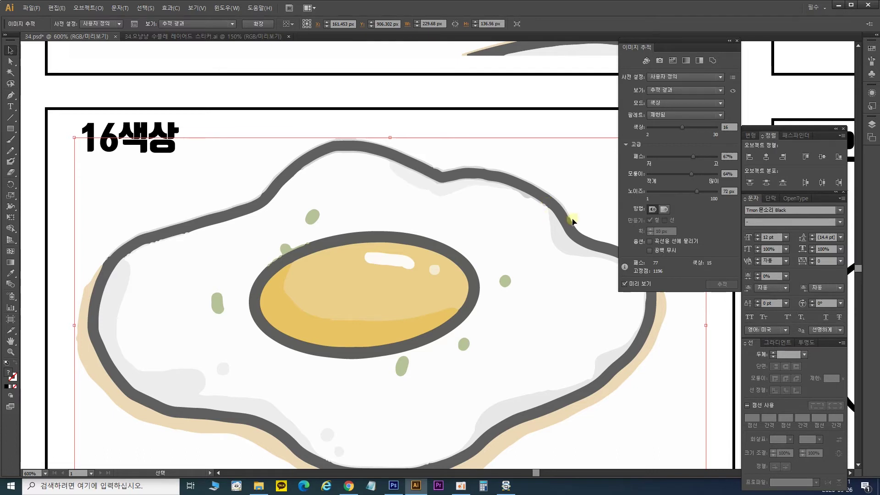
Expand the 16색상 trace into editable paths and look over its outlines and anchor points
{"action": "left_click_drag", "start_coordinate": [538, 236], "coordinate": [521, 182]}
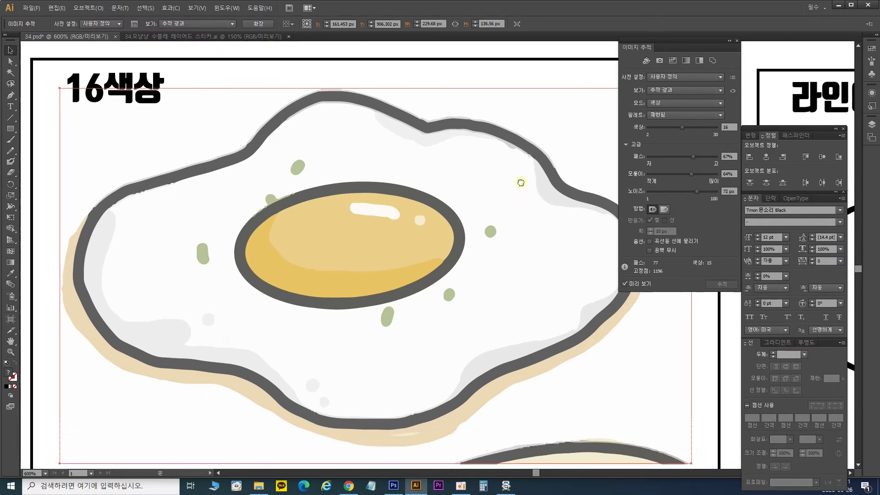
{"action": "left_click", "coordinate": [261, 26]}
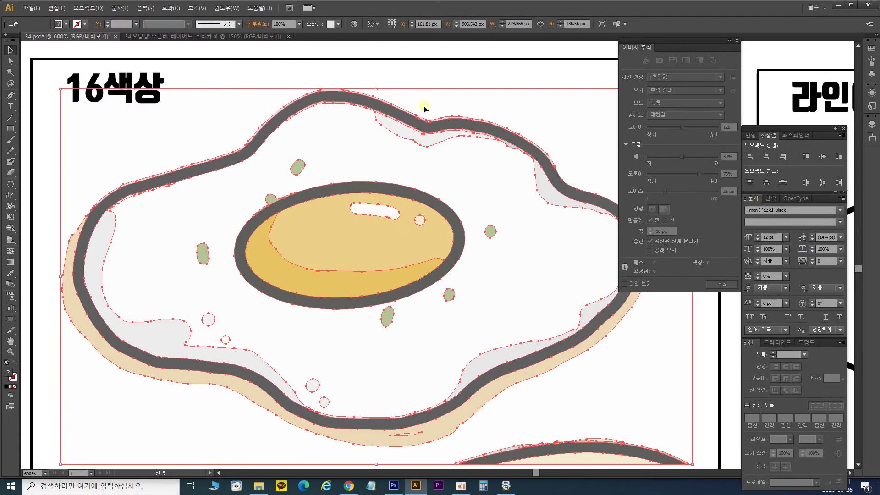
{"action": "left_click", "coordinate": [538, 83]}
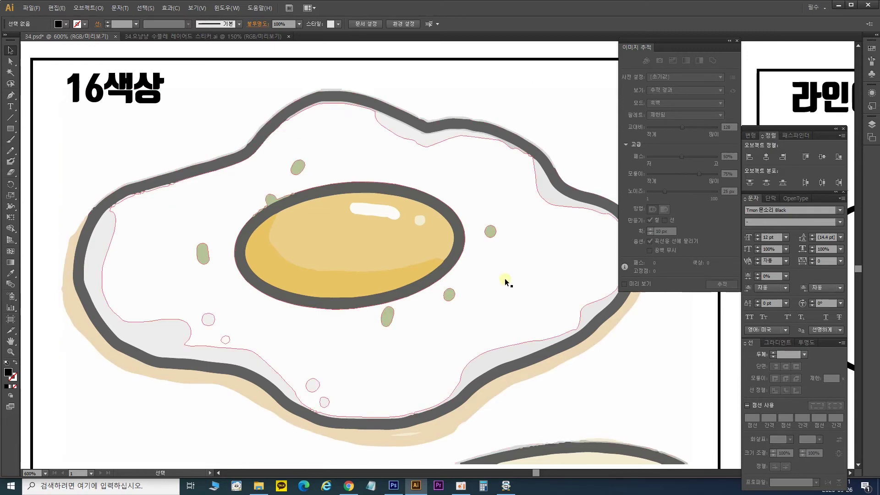
{"action": "left_click_drag", "start_coordinate": [556, 326], "coordinate": [533, 291]}
{"action": "left_click_drag", "start_coordinate": [492, 254], "coordinate": [517, 285]}
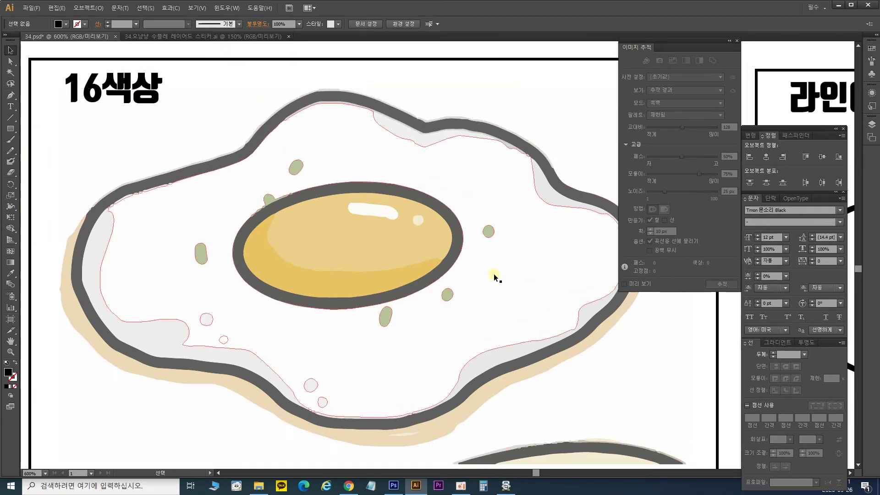
{"action": "left_click", "coordinate": [485, 203]}
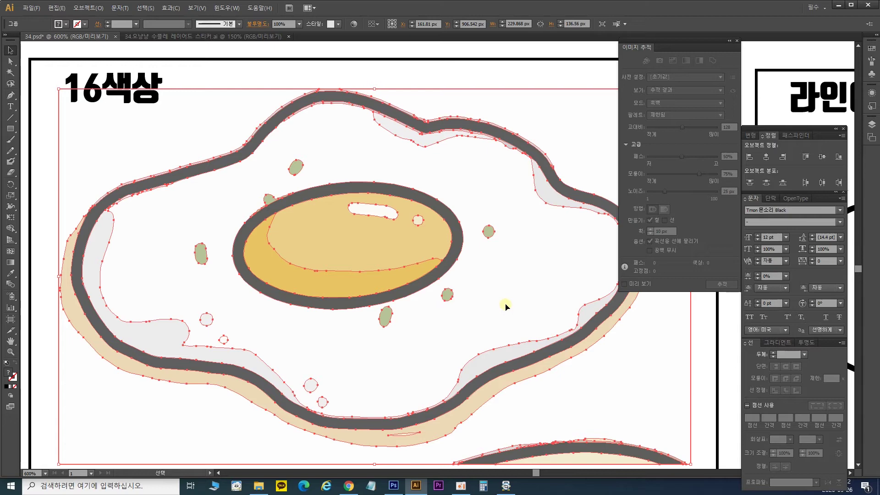
Set the trace in the 흑백로고 frame to Noise 56 px and Paths 81%, with the preview enabled
{"action": "key", "text": "ctrl+minus"}
{"action": "key", "text": "ctrl+minus"}
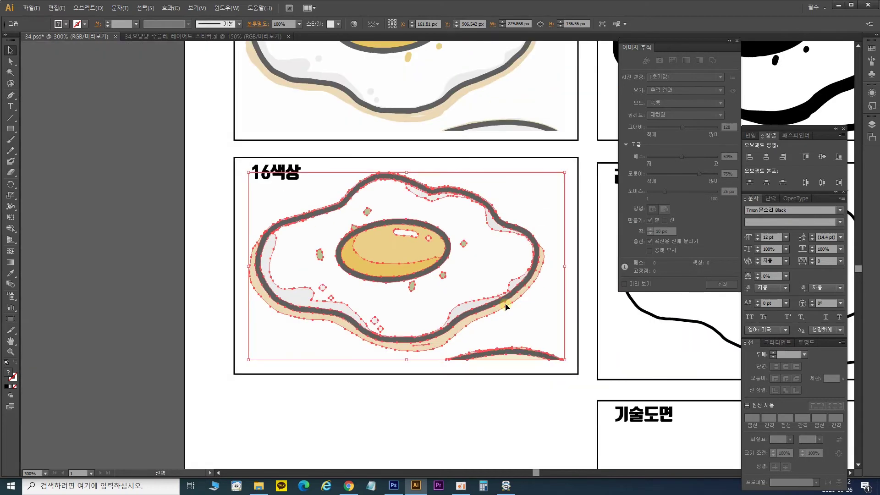
{"action": "left_click_drag", "start_coordinate": [521, 141], "coordinate": [256, 176]}
{"action": "left_click_drag", "start_coordinate": [429, 115], "coordinate": [388, 274]}
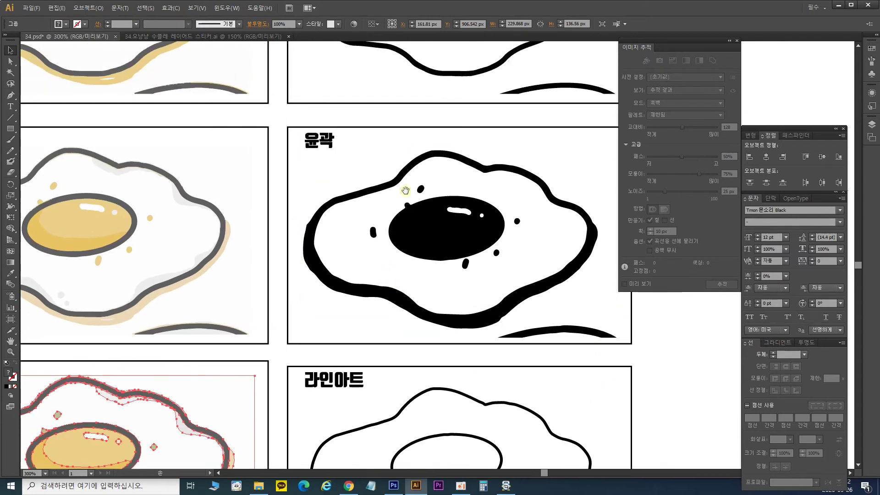
{"action": "left_click_drag", "start_coordinate": [436, 106], "coordinate": [420, 300]}
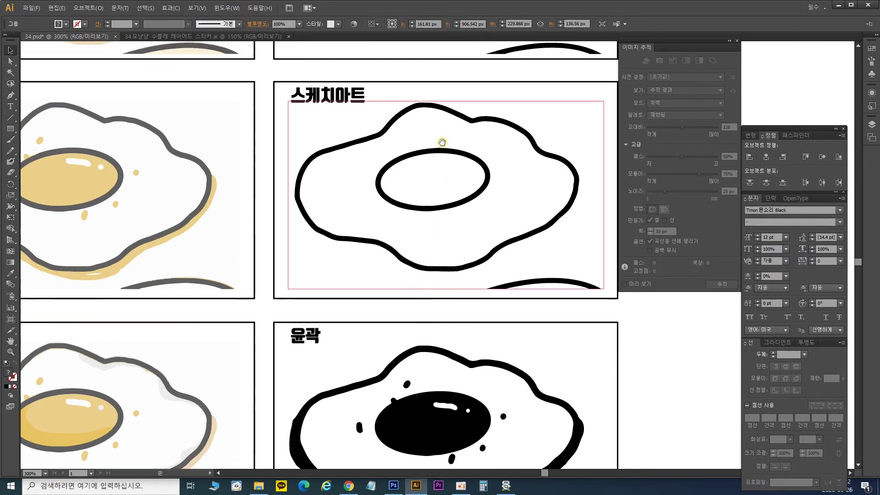
{"action": "left_click_drag", "start_coordinate": [440, 141], "coordinate": [440, 325]}
{"action": "left_click_drag", "start_coordinate": [463, 188], "coordinate": [468, 318]}
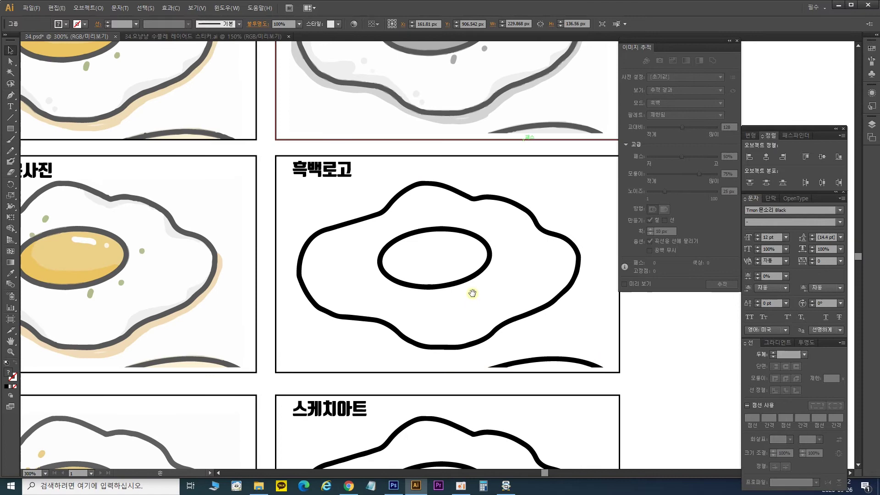
{"action": "left_click", "coordinate": [479, 270]}
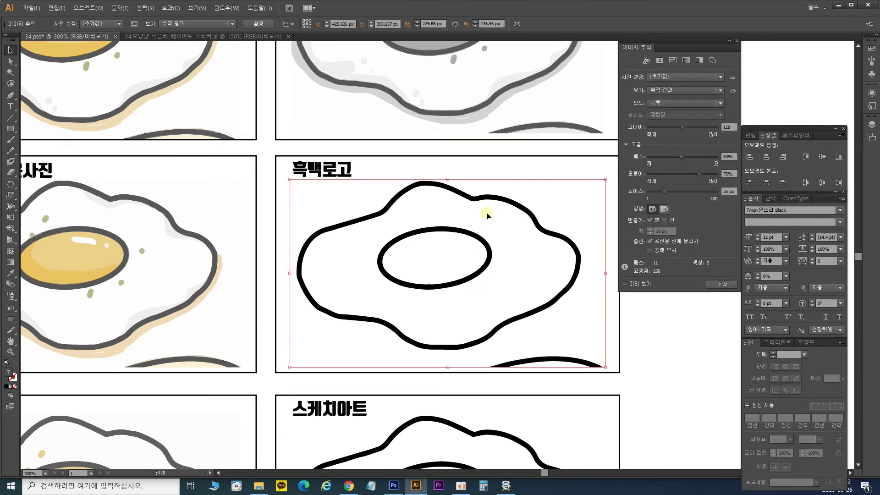
{"action": "key", "text": "ctrl+plus"}
{"action": "key", "text": "ctrl+plus"}
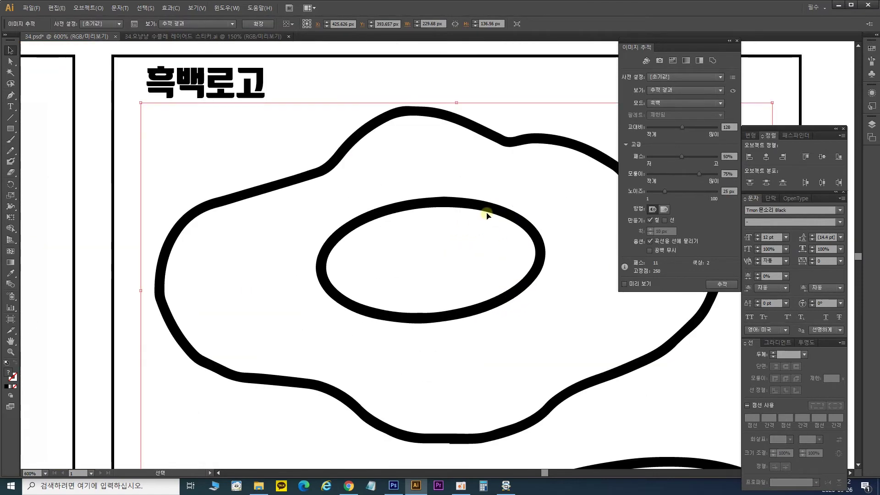
{"action": "mouse_move", "coordinate": [458, 176]}
{"action": "left_mouse_down"}
{"action": "mouse_move", "coordinate": [427, 134]}
{"action": "mouse_move", "coordinate": [379, 142]}
{"action": "mouse_move", "coordinate": [367, 157]}
{"action": "left_mouse_up"}
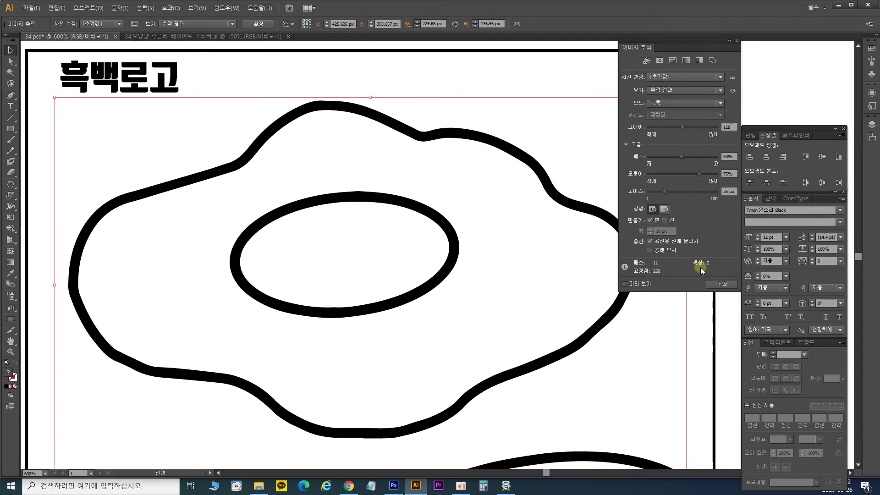
{"action": "left_click", "coordinate": [636, 285]}
{"action": "left_click", "coordinate": [685, 192]}
{"action": "left_click", "coordinate": [702, 157]}
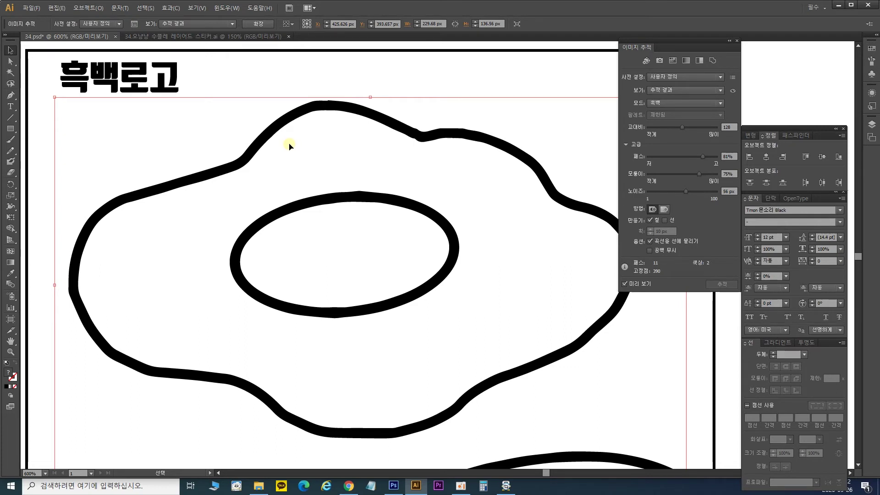
Expand the 흑백로고 trace into editable paths and deselect it
{"action": "left_click", "coordinate": [269, 26]}
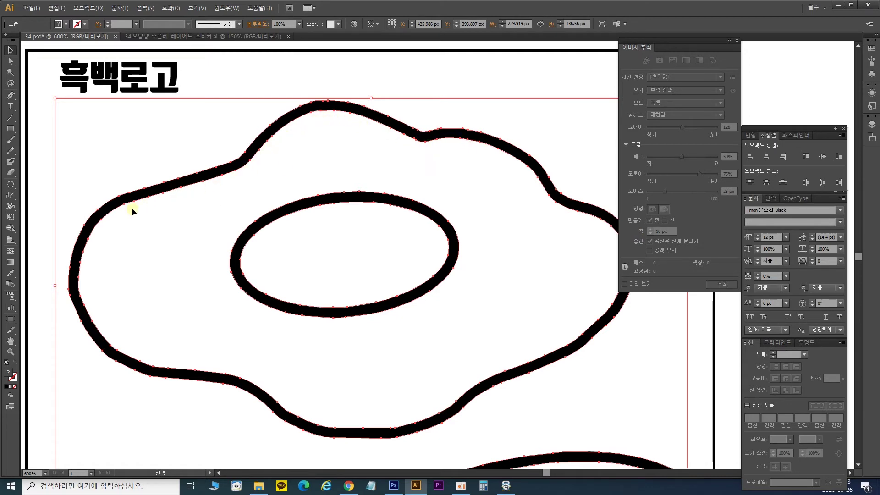
{"action": "left_click", "coordinate": [389, 81]}
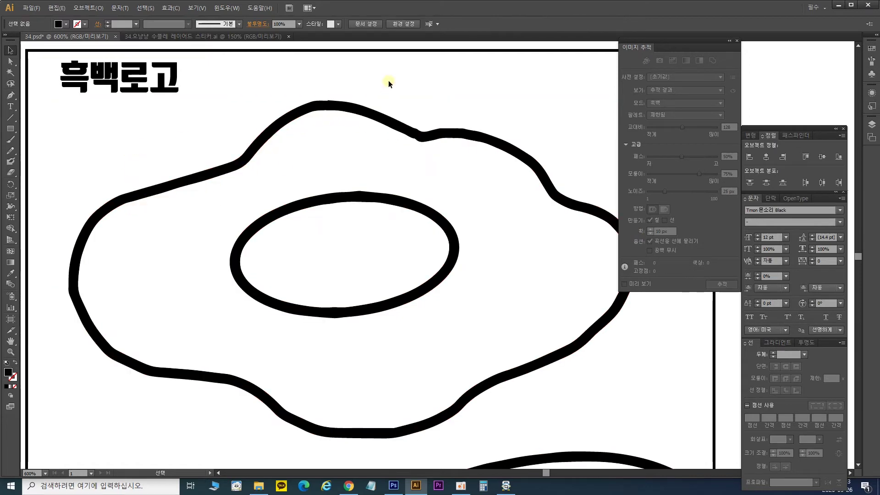
Set the egg trace in the 회색음영 frame to Noise 58 px, Corners 74% and Paths 74%, with the preview enabled
{"action": "left_click_drag", "start_coordinate": [388, 82], "coordinate": [424, 348]}
{"action": "left_click_drag", "start_coordinate": [401, 247], "coordinate": [334, 365]}
{"action": "mouse_move", "coordinate": [313, 289]}
{"action": "left_mouse_down"}
{"action": "mouse_move", "coordinate": [334, 345]}
{"action": "mouse_move", "coordinate": [335, 308]}
{"action": "left_mouse_up"}
{"action": "left_click", "coordinate": [335, 307]}
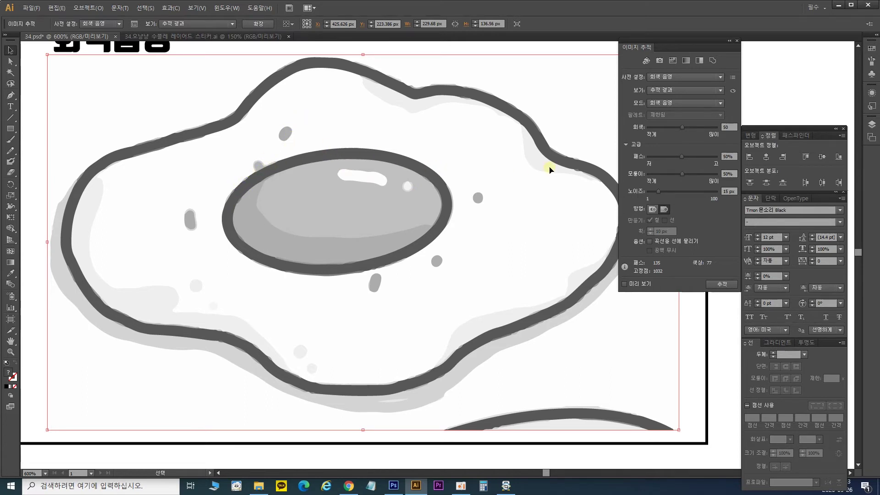
{"action": "key", "text": "ctrl+plus"}
{"action": "key", "text": "ctrl+plus"}
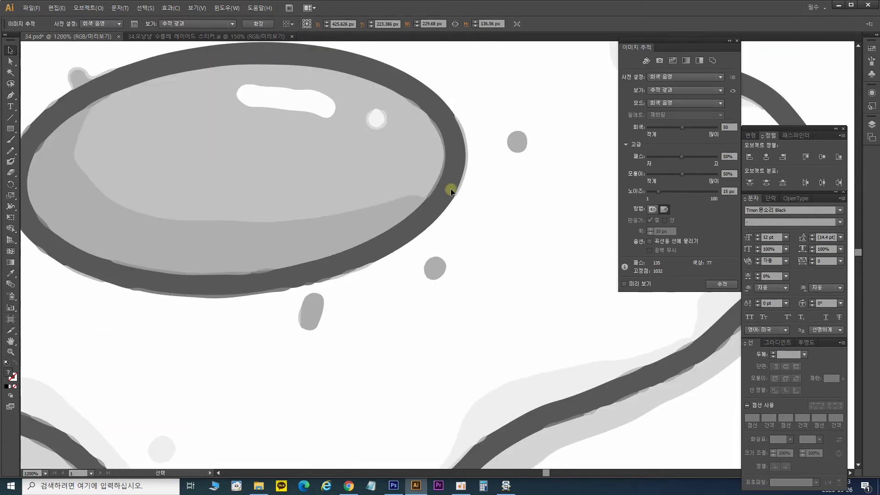
{"action": "left_click_drag", "start_coordinate": [422, 206], "coordinate": [448, 309]}
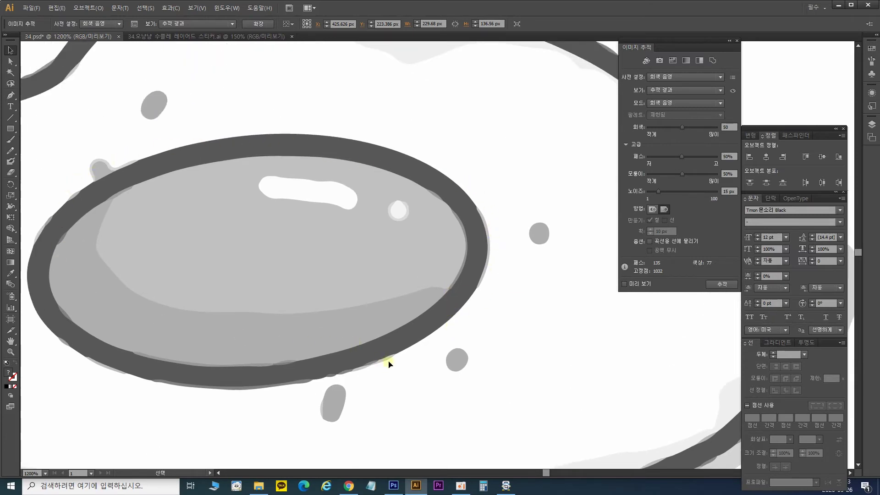
{"action": "left_click_drag", "start_coordinate": [223, 253], "coordinate": [344, 205]}
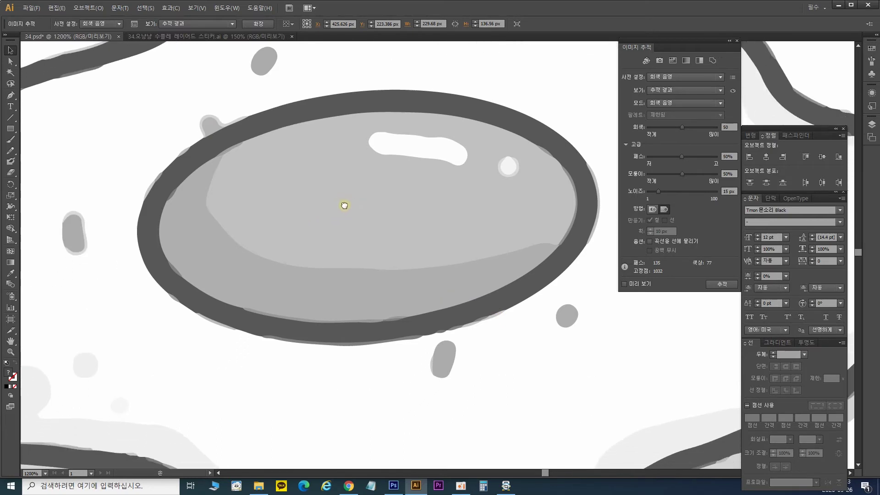
{"action": "left_click", "coordinate": [647, 283]}
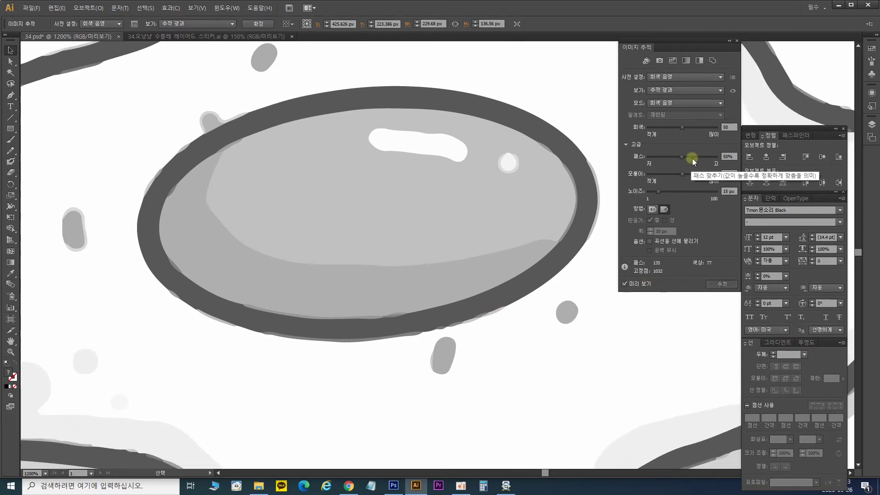
{"action": "left_click", "coordinate": [687, 191]}
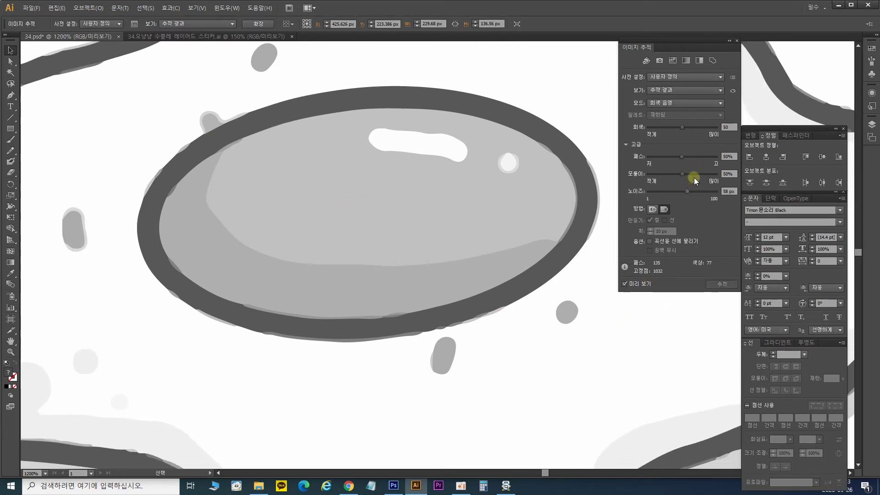
{"action": "left_click", "coordinate": [697, 173]}
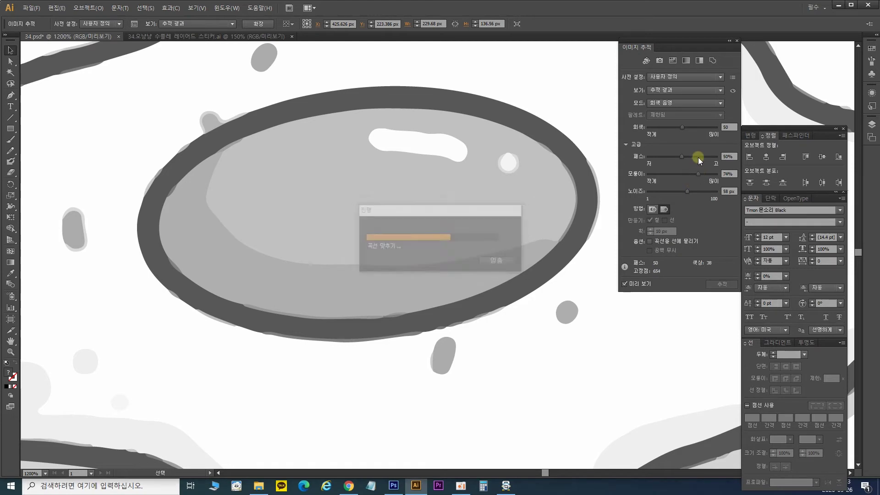
{"action": "left_click", "coordinate": [697, 156]}
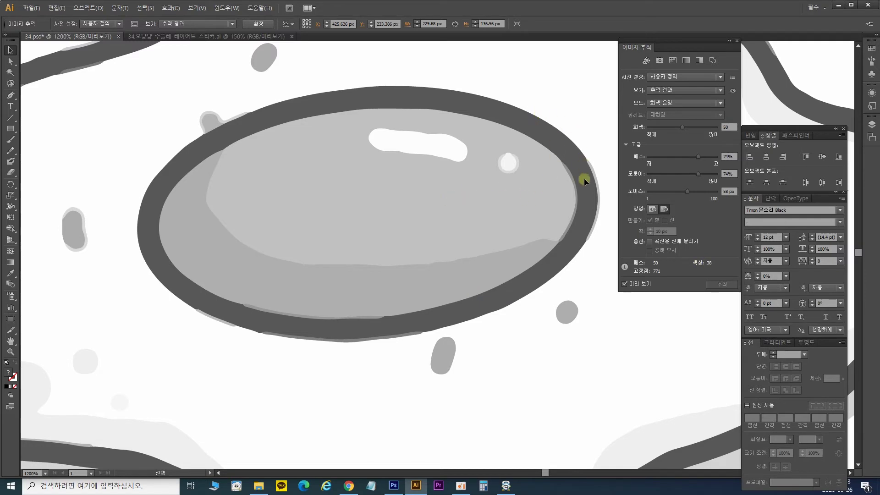
Expand the 회색음영 trace into editable paths and look over the outlines and anchor points around the yolk
{"action": "left_click", "coordinate": [257, 25]}
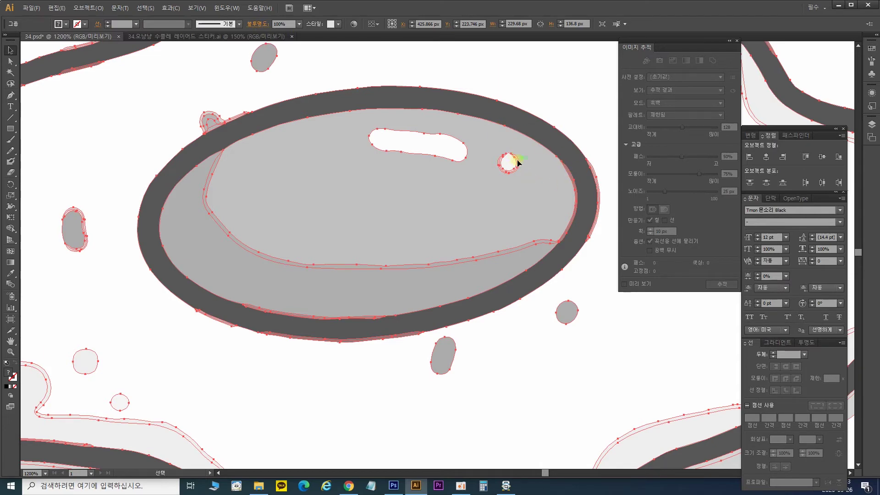
{"action": "key", "text": "ctrl+equal"}
{"action": "key", "text": "ctrl+equal"}
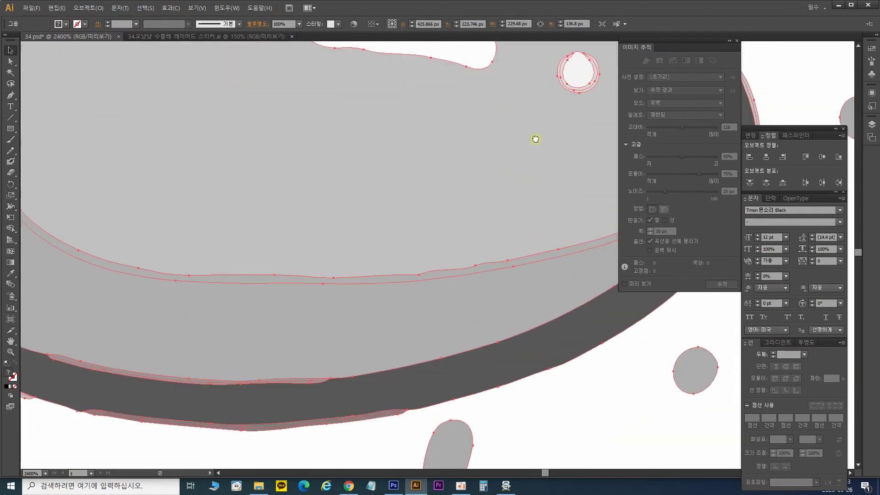
{"action": "left_click_drag", "start_coordinate": [535, 139], "coordinate": [401, 293]}
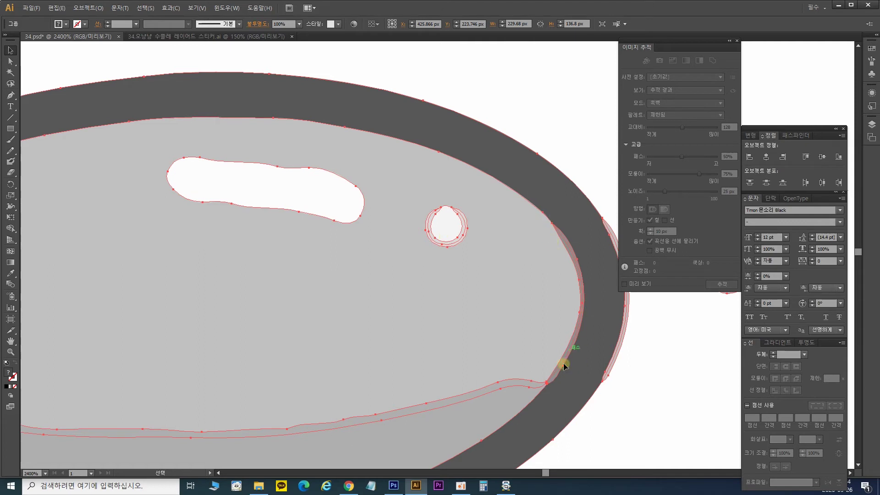
{"action": "left_click_drag", "start_coordinate": [419, 233], "coordinate": [764, 186]}
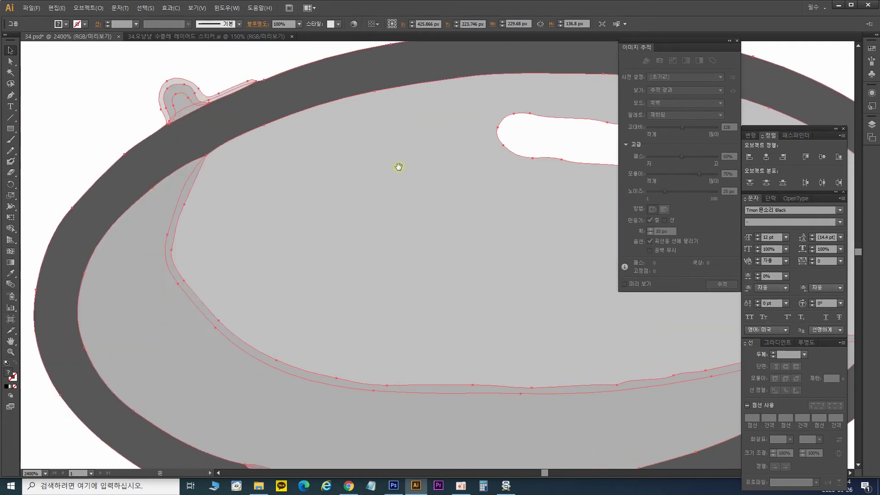
{"action": "left_click_drag", "start_coordinate": [398, 165], "coordinate": [406, 268]}
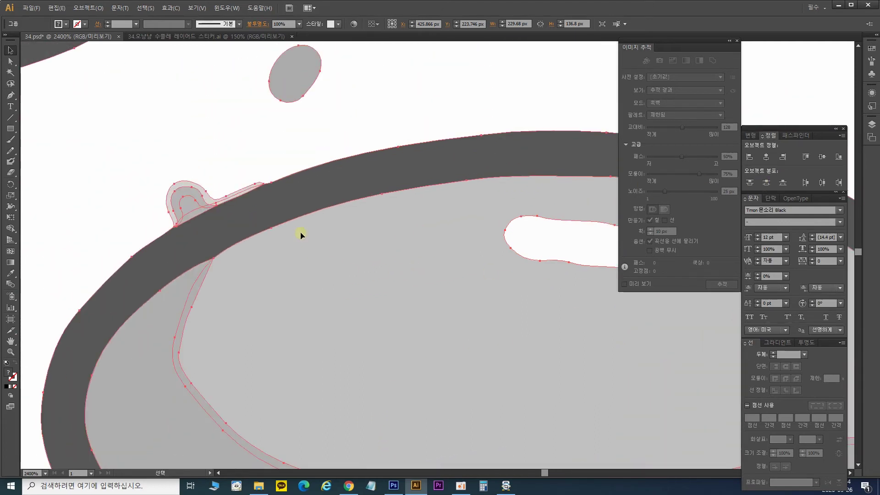
{"action": "key", "text": "ctrl+minus"}
{"action": "key", "text": "ctrl+minus"}
{"action": "key", "text": "ctrl+minus"}
{"action": "key", "text": "ctrl+minus"}
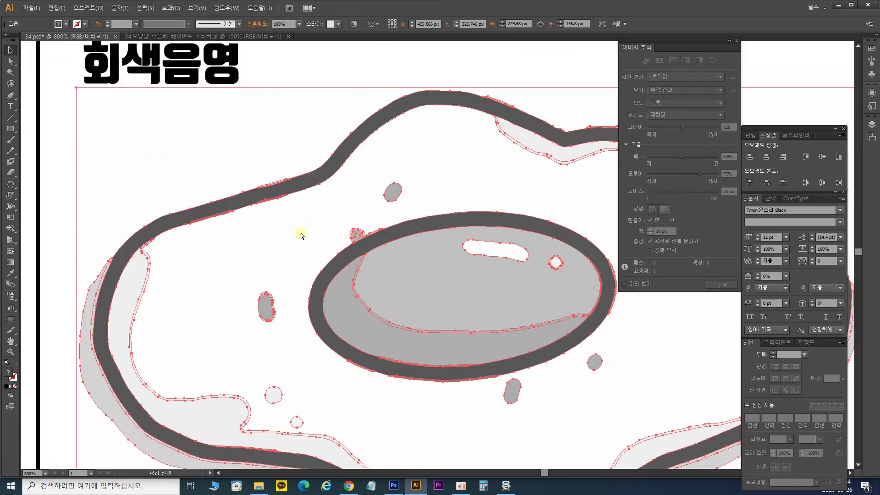
{"action": "key", "text": "ctrl+minus"}
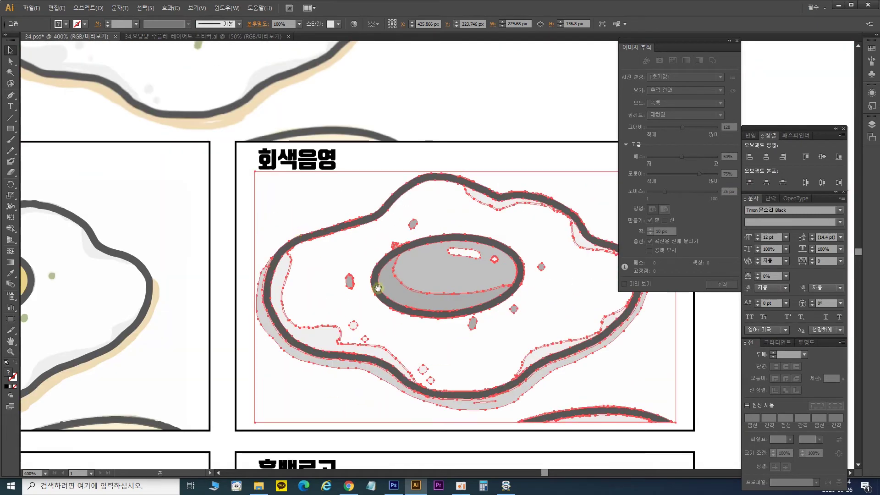
Compare the traced eggs in the other preset frames, selecting the 3색상, 16색상 and 6색상 versions to examine their paths
{"action": "left_click_drag", "start_coordinate": [374, 285], "coordinate": [294, 143]}
{"action": "left_click_drag", "start_coordinate": [389, 422], "coordinate": [408, 225]}
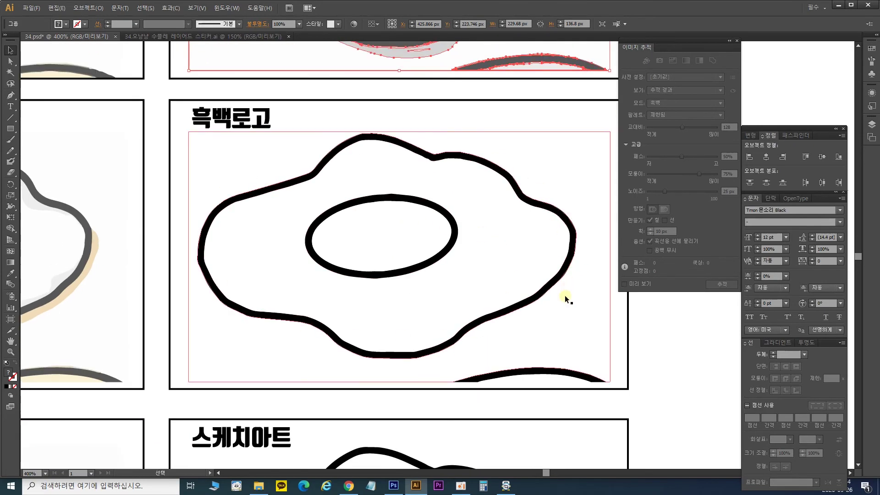
{"action": "left_click_drag", "start_coordinate": [567, 300], "coordinate": [538, 79]}
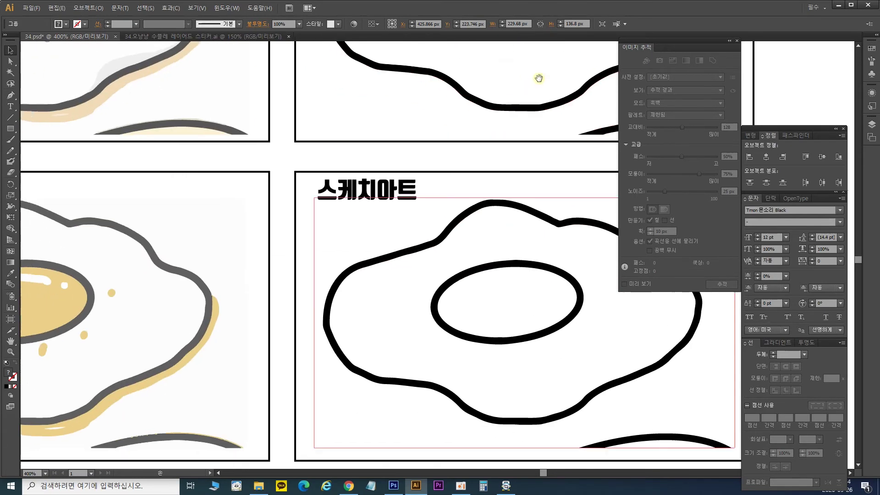
{"action": "left_click_drag", "start_coordinate": [357, 298], "coordinate": [559, 274]}
{"action": "left_click", "coordinate": [403, 291]}
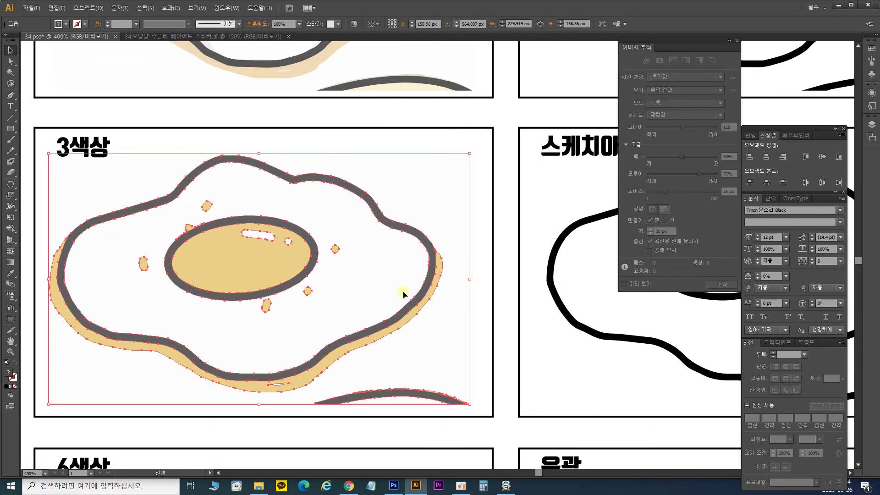
{"action": "left_click", "coordinate": [503, 222]}
{"action": "left_click_drag", "start_coordinate": [418, 324], "coordinate": [456, 148]}
{"action": "left_click_drag", "start_coordinate": [454, 246], "coordinate": [453, 161]}
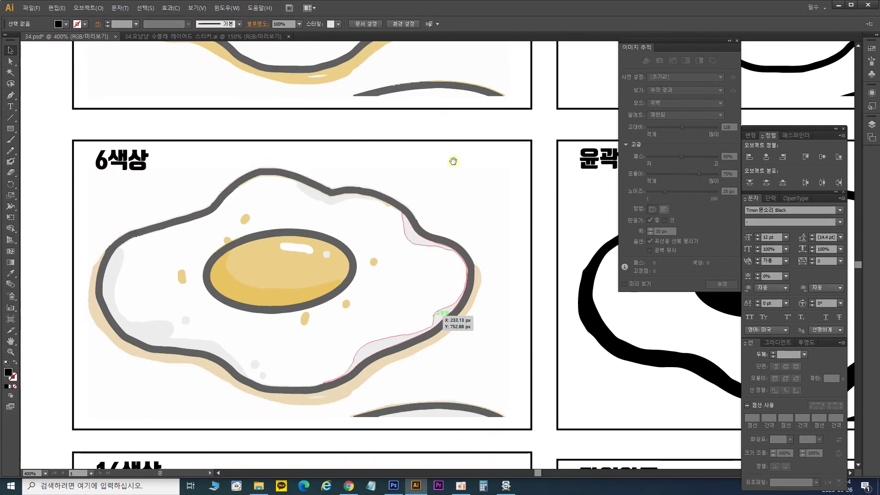
{"action": "left_click_drag", "start_coordinate": [472, 288], "coordinate": [482, 87]}
{"action": "left_click_drag", "start_coordinate": [486, 269], "coordinate": [479, 211]}
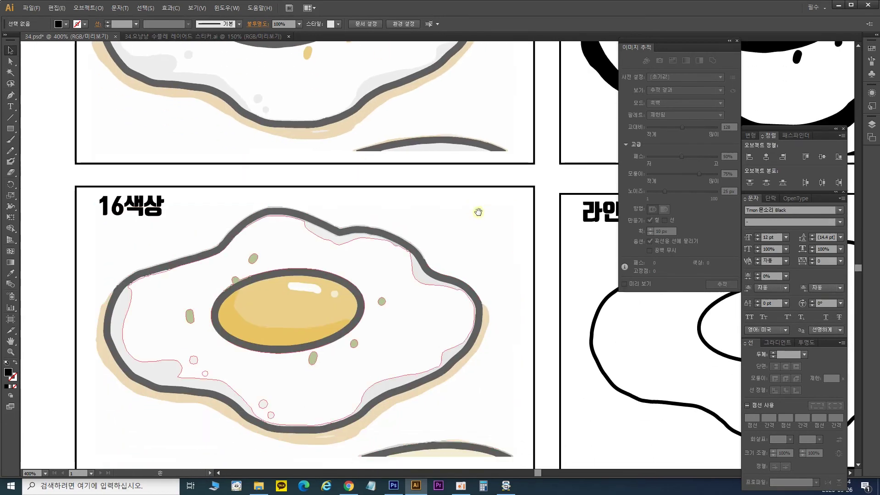
{"action": "left_click", "coordinate": [437, 353]}
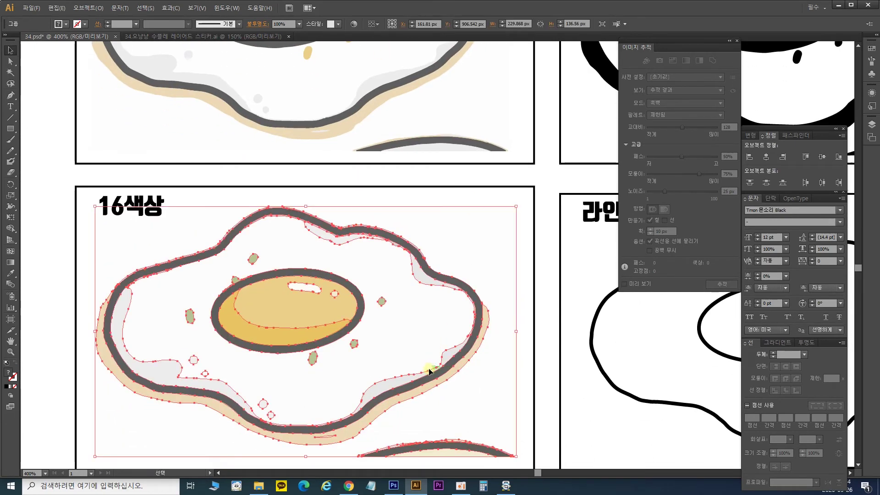
{"action": "scroll", "coordinate": [429, 370], "scroll_direction": "up", "scroll_amount": 5}
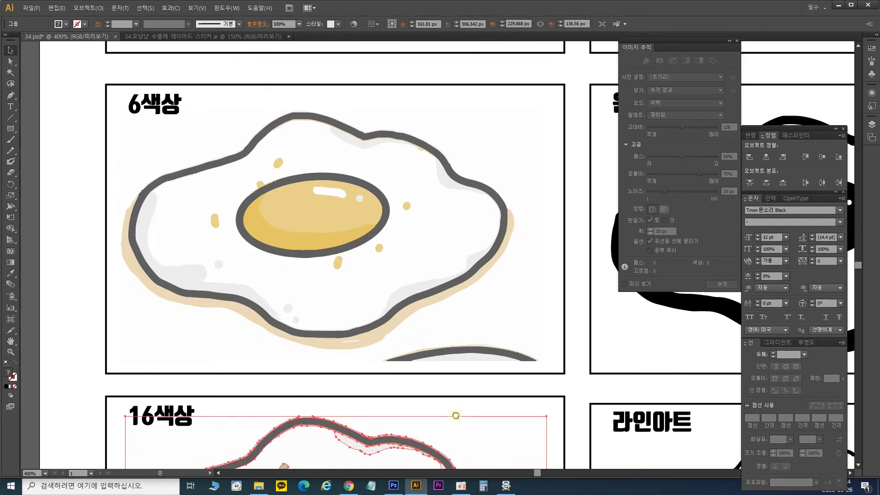
{"action": "left_click", "coordinate": [454, 265]}
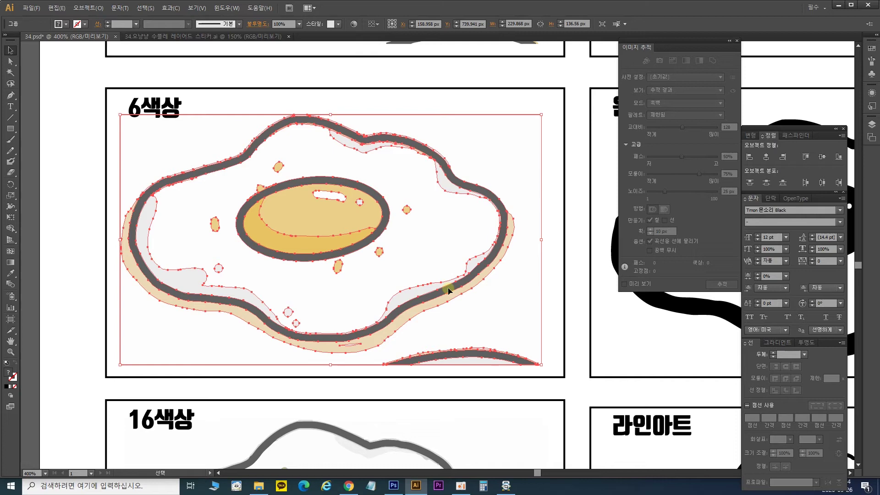
{"action": "left_click_drag", "start_coordinate": [456, 367], "coordinate": [462, 144]}
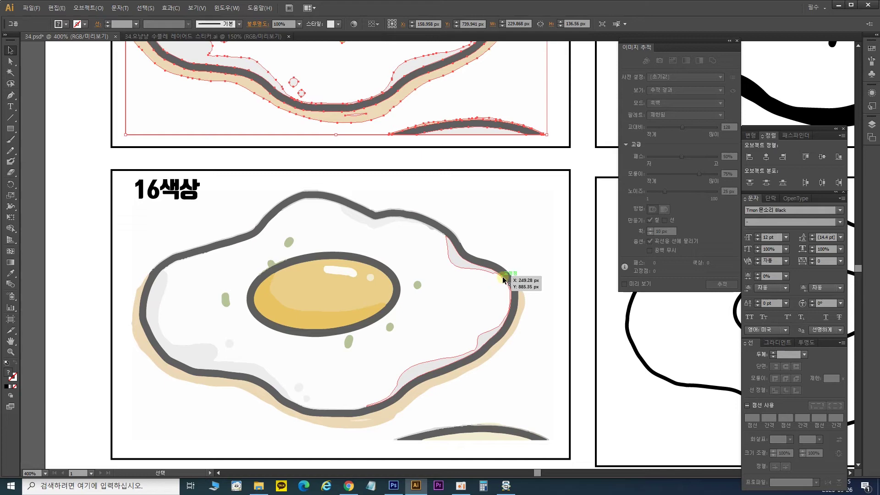
Place the expanded 16색상 egg in the empty area beside the preset frames and move the Image Trace panel clear of it
{"action": "key", "text": "ctrl+minus"}
{"action": "key", "text": "ctrl+minus"}
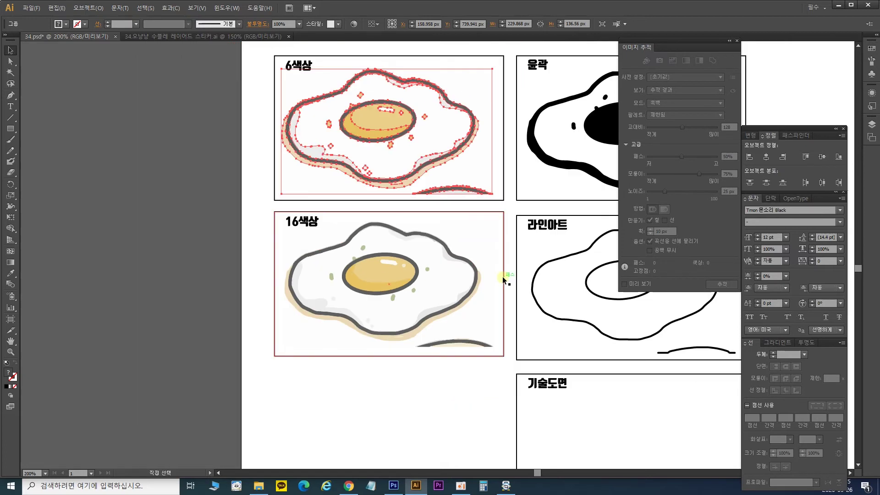
{"action": "left_click_drag", "start_coordinate": [456, 213], "coordinate": [376, 231]}
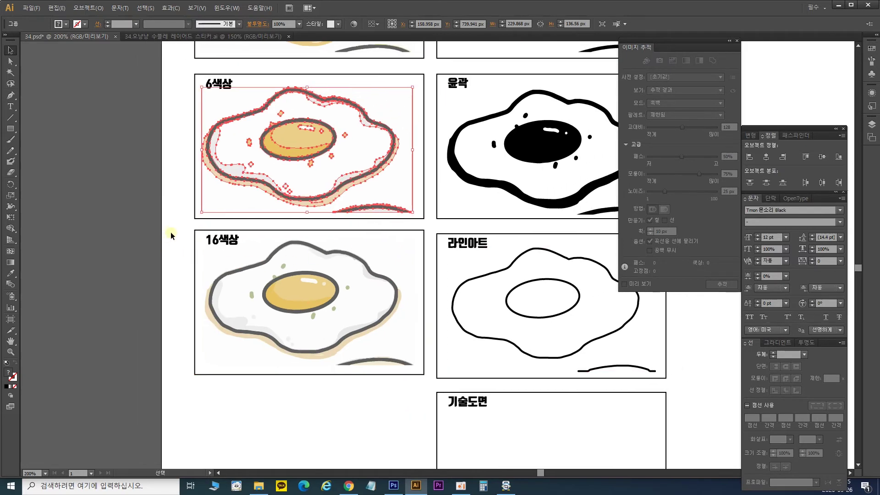
{"action": "left_click", "coordinate": [362, 376]}
{"action": "left_click", "coordinate": [373, 385]}
{"action": "left_click", "coordinate": [337, 314]}
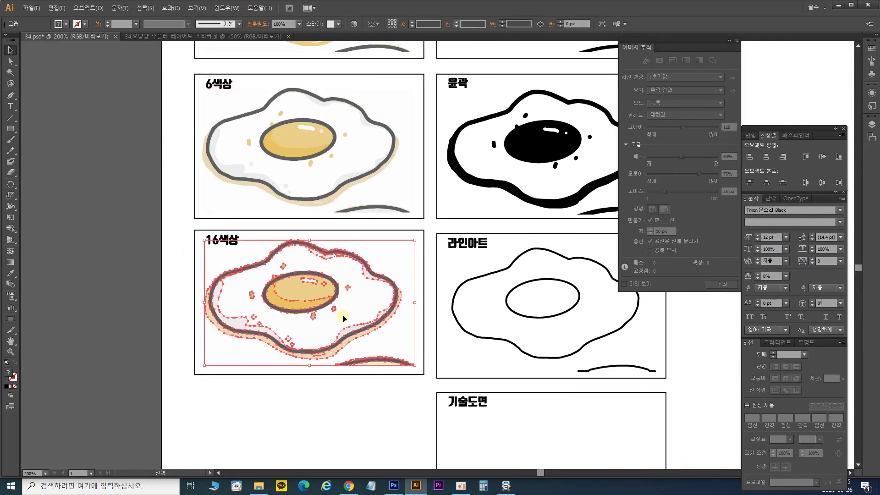
{"action": "mouse_move", "coordinate": [362, 293]}
{"action": "left_mouse_down"}
{"action": "mouse_move", "coordinate": [279, 298]}
{"action": "mouse_move", "coordinate": [206, 342]}
{"action": "mouse_move", "coordinate": [165, 354]}
{"action": "mouse_move", "coordinate": [78, 354]}
{"action": "mouse_move", "coordinate": [130, 305]}
{"action": "mouse_move", "coordinate": [573, 95]}
{"action": "mouse_move", "coordinate": [587, 102]}
{"action": "mouse_move", "coordinate": [494, 145]}
{"action": "mouse_move", "coordinate": [373, 274]}
{"action": "mouse_move", "coordinate": [372, 305]}
{"action": "mouse_move", "coordinate": [403, 108]}
{"action": "left_mouse_up"}
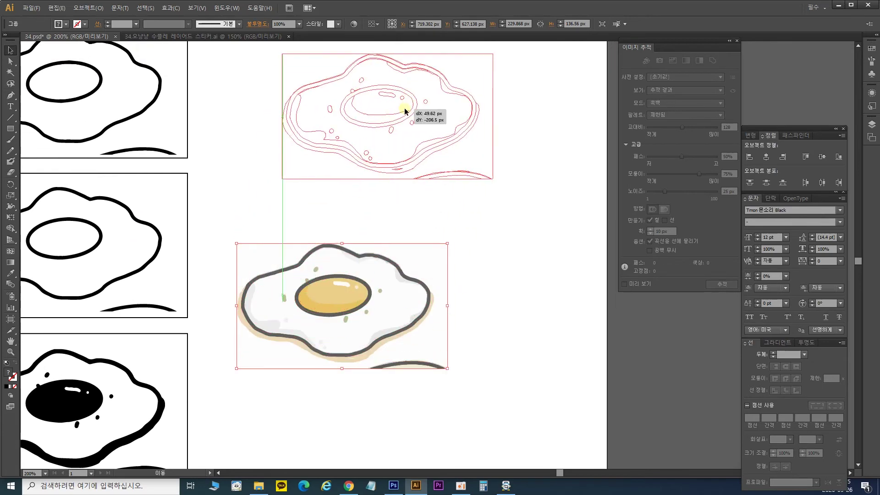
{"action": "scroll", "coordinate": [547, 206], "scroll_direction": "up", "scroll_amount": 3}
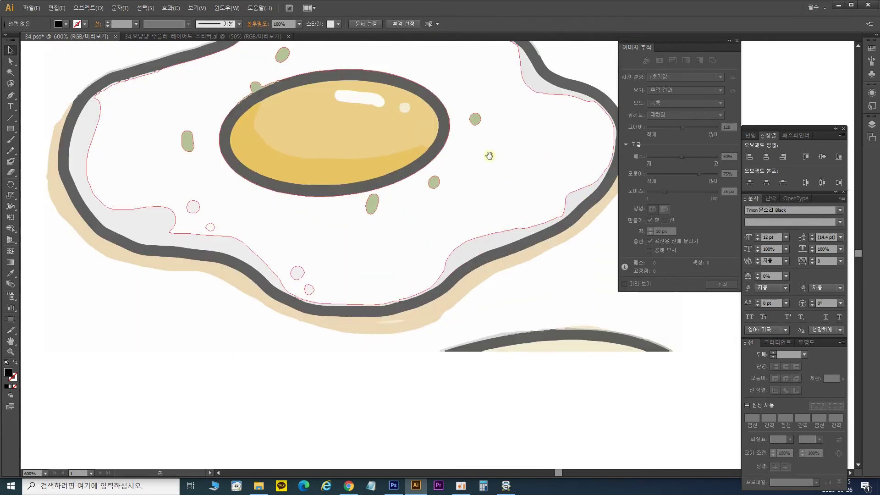
{"action": "scroll", "coordinate": [501, 176], "scroll_direction": "up", "scroll_amount": 3}
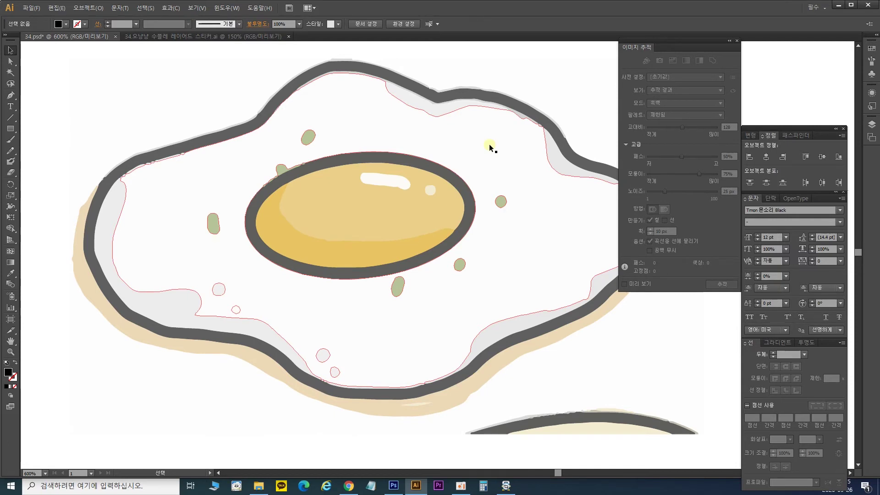
{"action": "left_click_drag", "start_coordinate": [690, 41], "coordinate": [802, 42]}
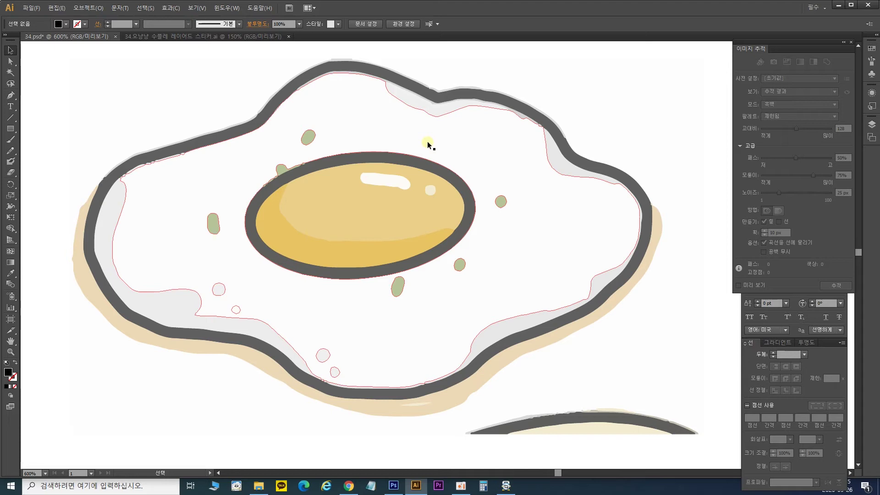
Isolate the group of the 16색상 egg in the empty area and select the dark outline around its yolk
{"action": "left_click", "coordinate": [429, 114]}
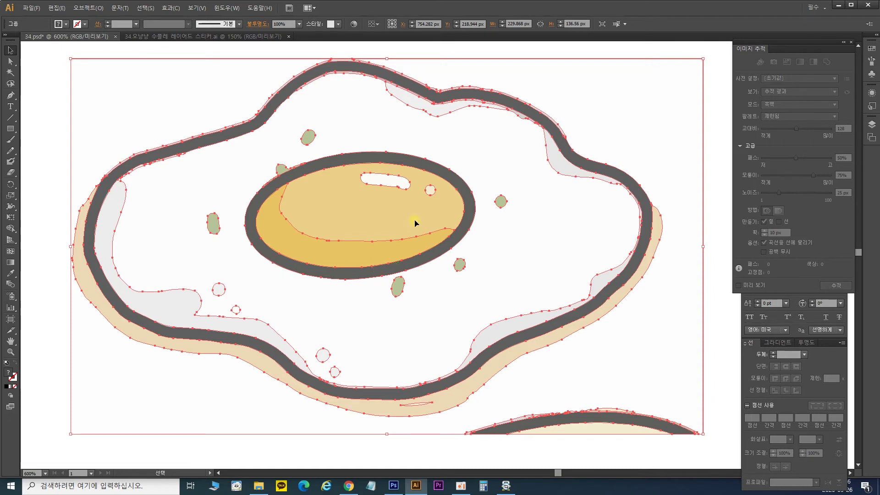
{"action": "double_click", "coordinate": [373, 208]}
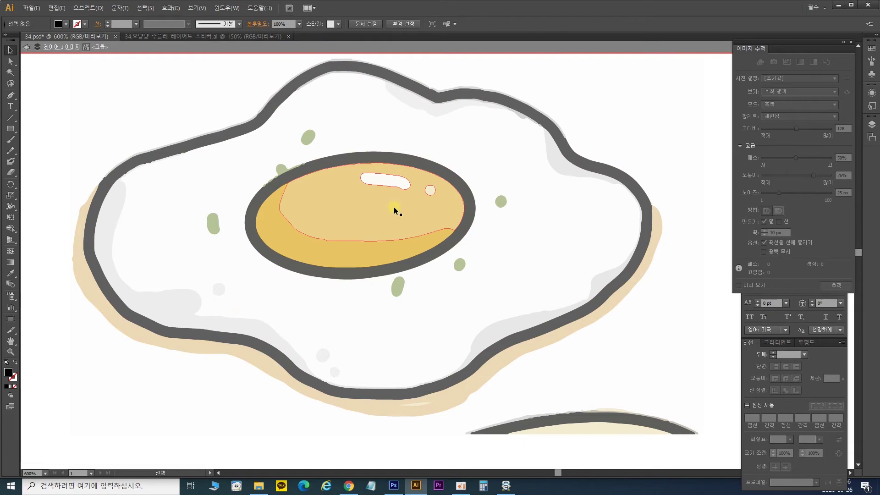
{"action": "left_click", "coordinate": [468, 205]}
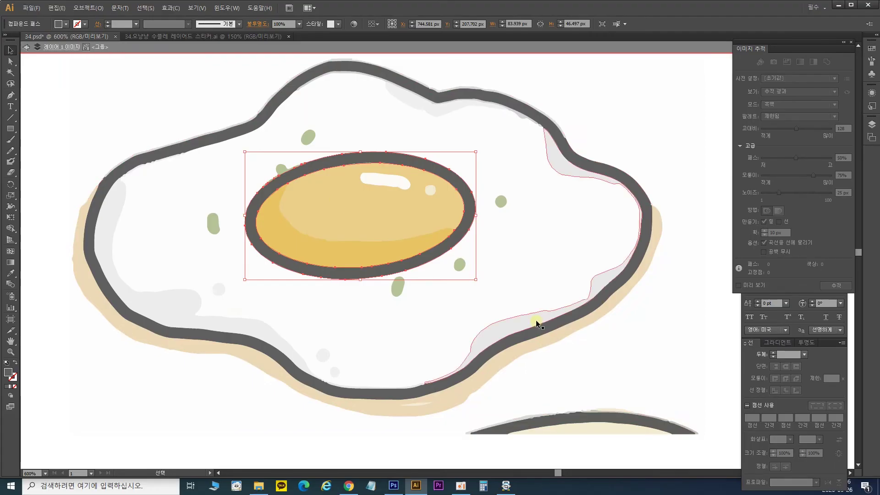
{"action": "key", "text": "ctrl+minus"}
{"action": "key", "text": "ctrl+minus"}
{"action": "key", "text": "ctrl+minus"}
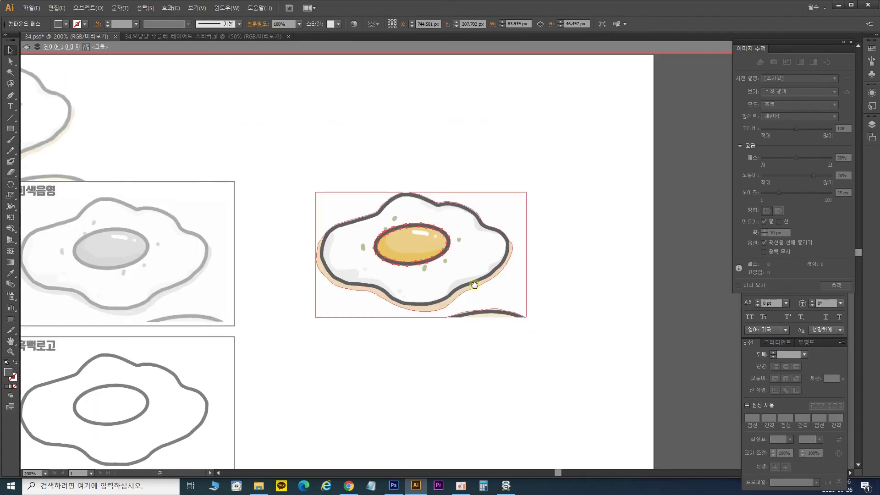
Look over the preset frames around the isolated 16색상 egg and examine the paths around its yolk up close
{"action": "left_click_drag", "start_coordinate": [475, 287], "coordinate": [576, 209]}
{"action": "left_click_drag", "start_coordinate": [483, 222], "coordinate": [605, 154]}
{"action": "left_click_drag", "start_coordinate": [446, 167], "coordinate": [435, 270]}
{"action": "left_click_drag", "start_coordinate": [515, 220], "coordinate": [515, 307]}
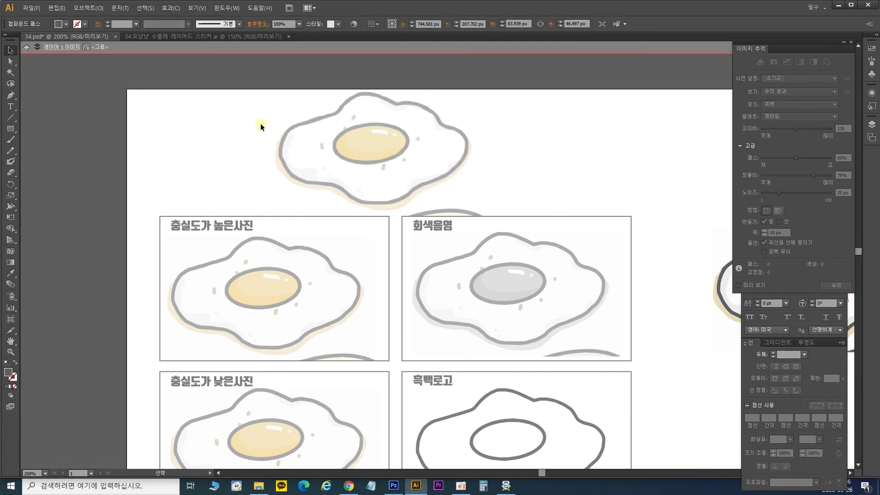
{"action": "left_click_drag", "start_coordinate": [648, 255], "coordinate": [308, 202]}
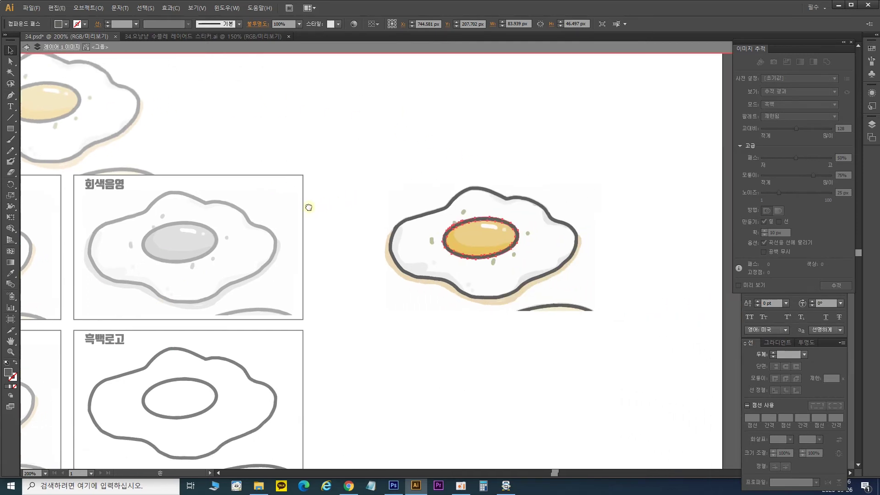
{"action": "left_click", "coordinate": [477, 238]}
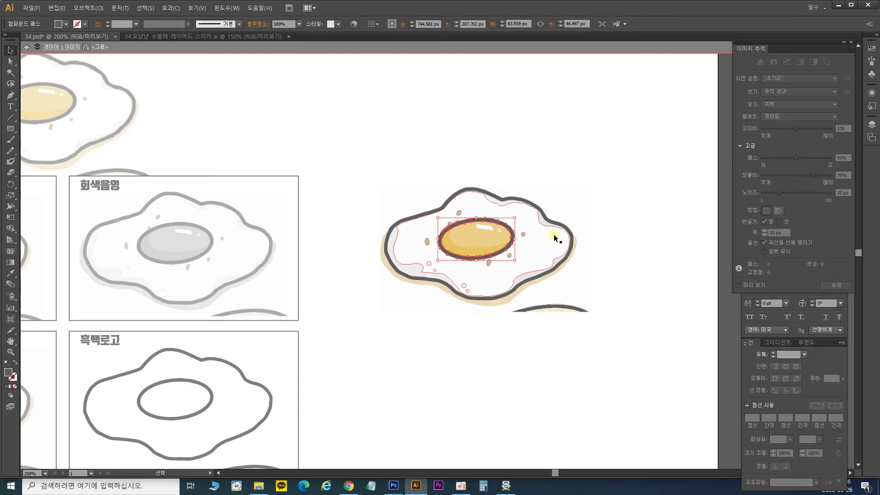
{"action": "scroll", "coordinate": [554, 235], "scroll_direction": "up", "scroll_amount": 2}
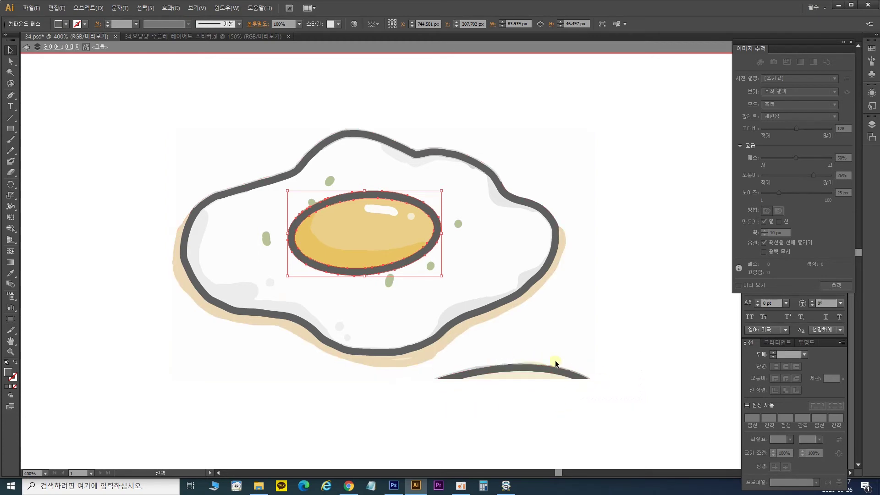
Try to delete the stray outline arc at the lower right of the isolated 16색상 egg using direct selection
{"action": "left_click_drag", "start_coordinate": [578, 368], "coordinate": [506, 350]}
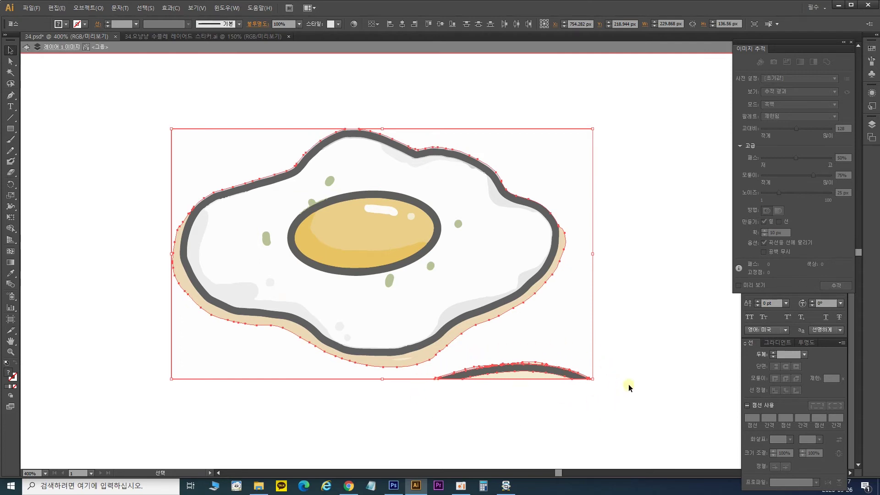
{"action": "left_click", "coordinate": [11, 61]}
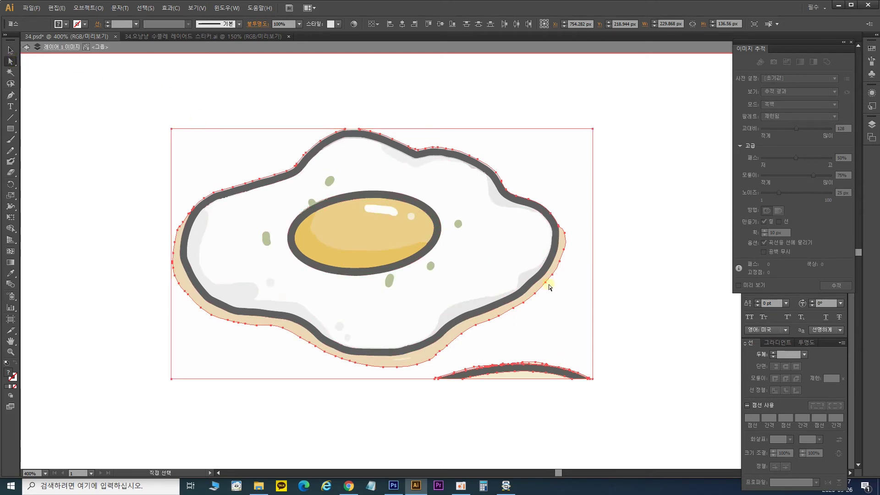
{"action": "left_click_drag", "start_coordinate": [617, 404], "coordinate": [439, 363]}
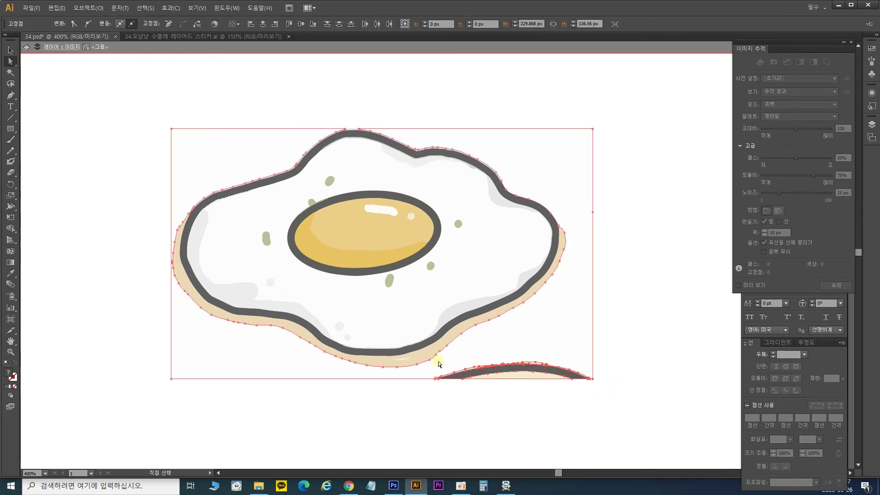
{"action": "key", "text": "Delete"}
{"action": "left_click", "coordinate": [632, 388]}
{"action": "key", "text": "v"}
{"action": "left_click_drag", "start_coordinate": [469, 254], "coordinate": [443, 265]}
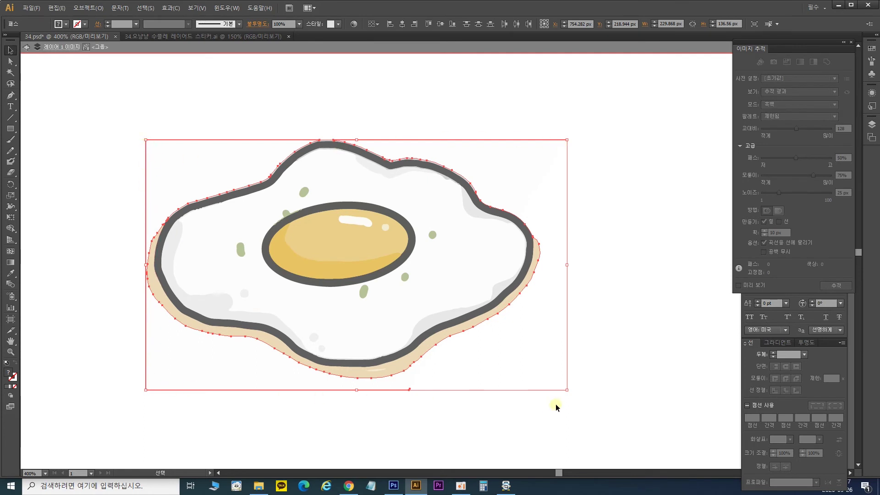
Try to delete the pale background shape behind the isolated egg and select the remaining egg white
{"action": "left_click", "coordinate": [564, 151]}
{"action": "left_click_drag", "start_coordinate": [579, 386], "coordinate": [100, 126]}
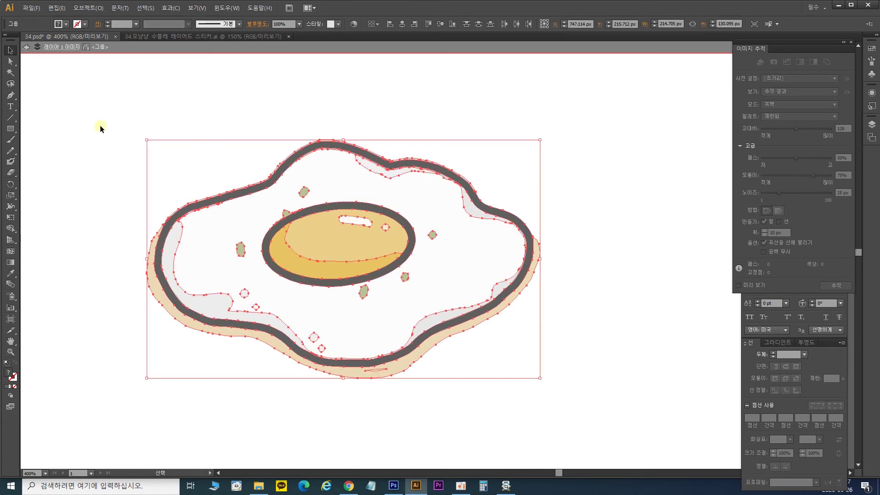
{"action": "left_click", "coordinate": [321, 178]}
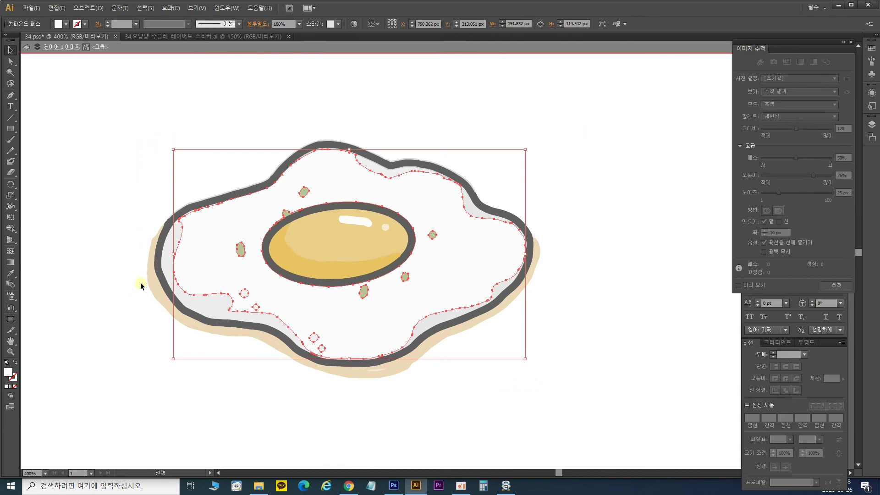
{"action": "left_click", "coordinate": [174, 278], "text": "shift"}
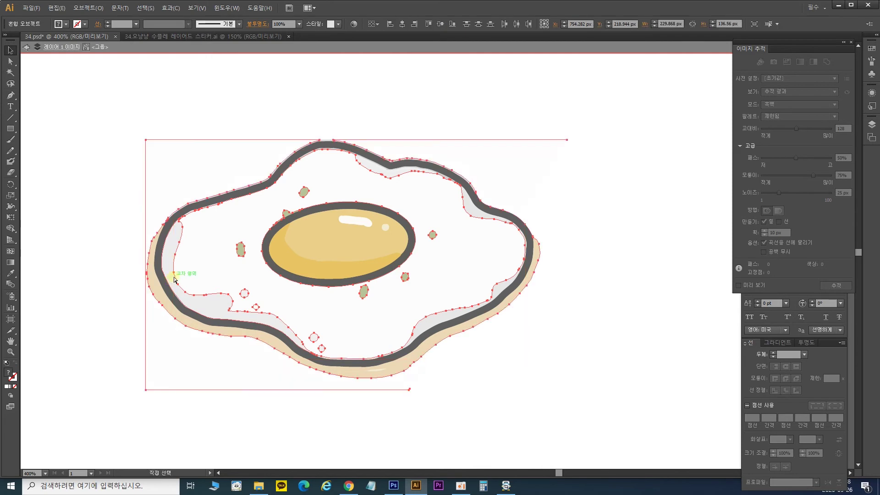
Duplicate the complete 16색상 egg with its background and stray arc, placing the copy directly below the original
{"action": "left_click_drag", "start_coordinate": [619, 424], "coordinate": [191, 108]}
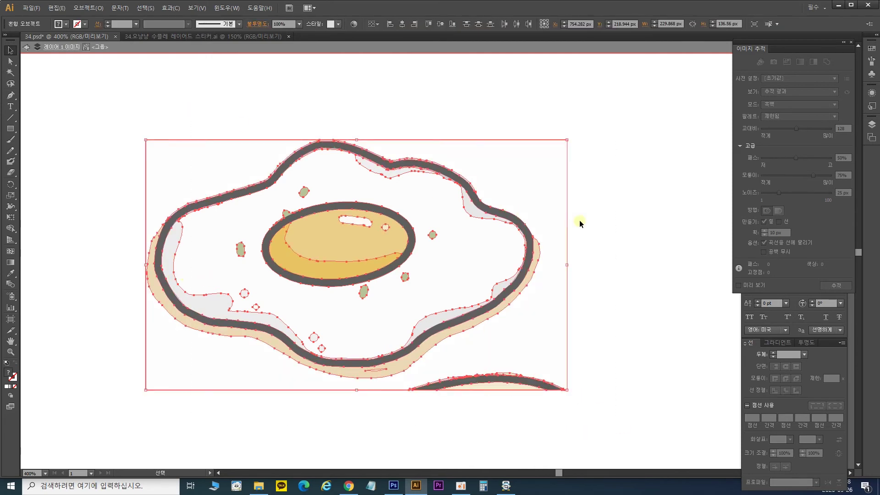
{"action": "left_click_drag", "start_coordinate": [614, 271], "coordinate": [654, 338]}
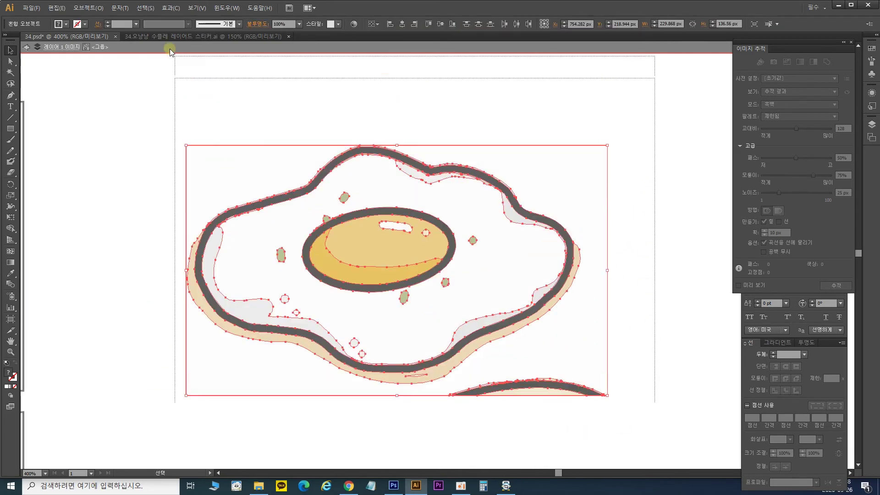
{"action": "scroll", "coordinate": [367, 251], "scroll_direction": "up", "scroll_amount": 3}
{"action": "scroll", "coordinate": [444, 85], "scroll_direction": "down", "scroll_amount": 5}
{"action": "left_click_drag", "start_coordinate": [420, 168], "coordinate": [441, 415]}
{"action": "left_click", "coordinate": [618, 303]}
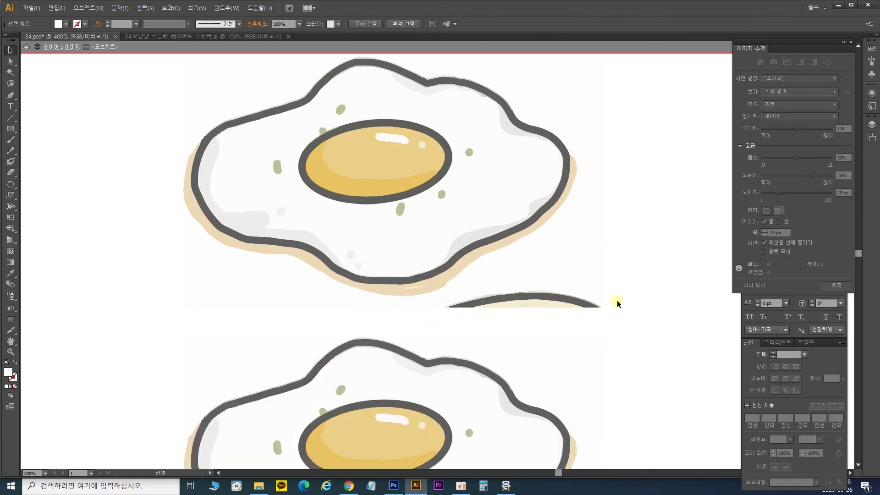
Delete the pale background shape and the stray outline arc from the lower egg copy
{"action": "scroll", "coordinate": [618, 197], "scroll_direction": "down", "scroll_amount": 6}
{"action": "left_click", "coordinate": [562, 255]}
{"action": "scroll", "coordinate": [555, 220], "scroll_direction": "down", "scroll_amount": 1}
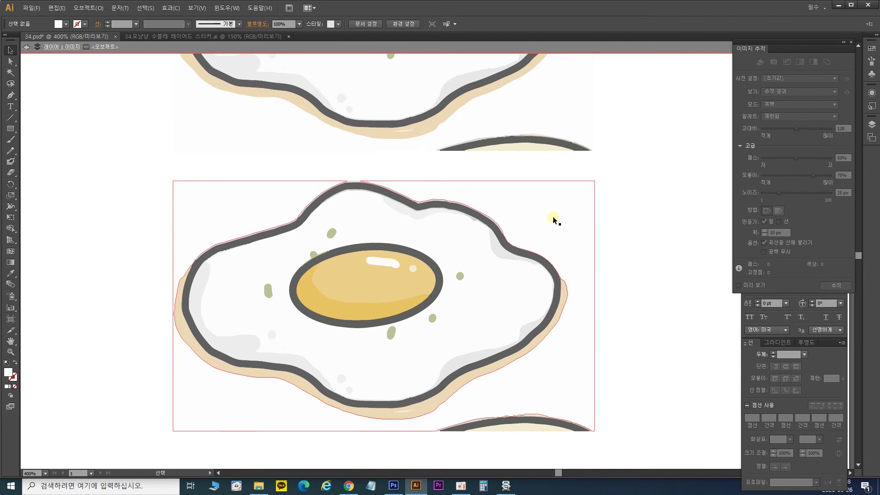
{"action": "left_click", "coordinate": [557, 208]}
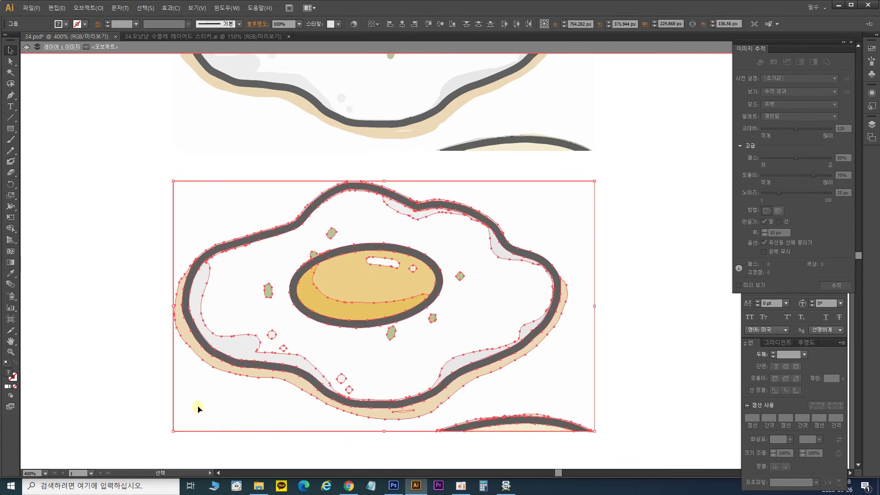
{"action": "key", "text": "a"}
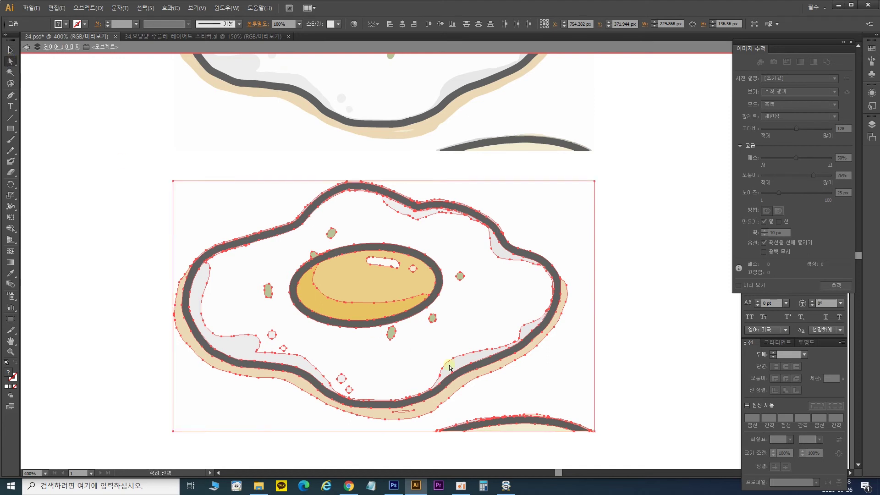
{"action": "left_click_drag", "start_coordinate": [619, 448], "coordinate": [443, 414]}
{"action": "left_click", "coordinate": [445, 414]}
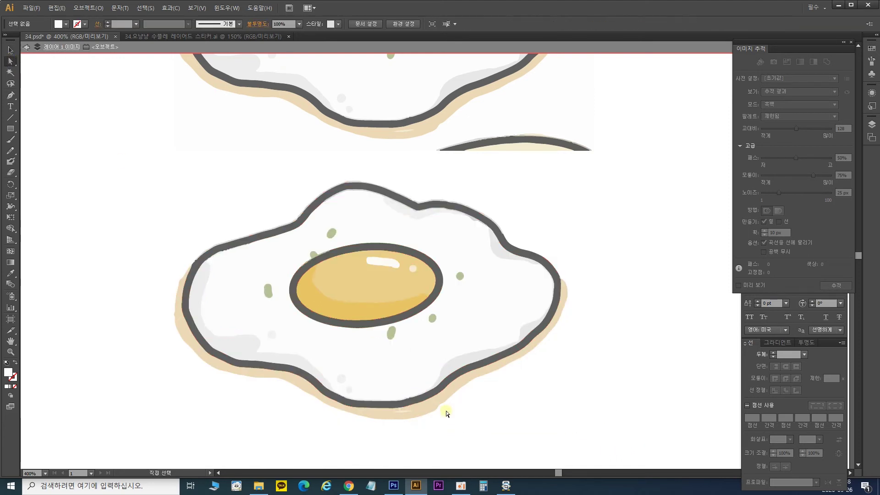
Select all remaining paths of the lower egg copy to check its extents, and clear the selection
{"action": "left_click_drag", "start_coordinate": [641, 440], "coordinate": [177, 186]}
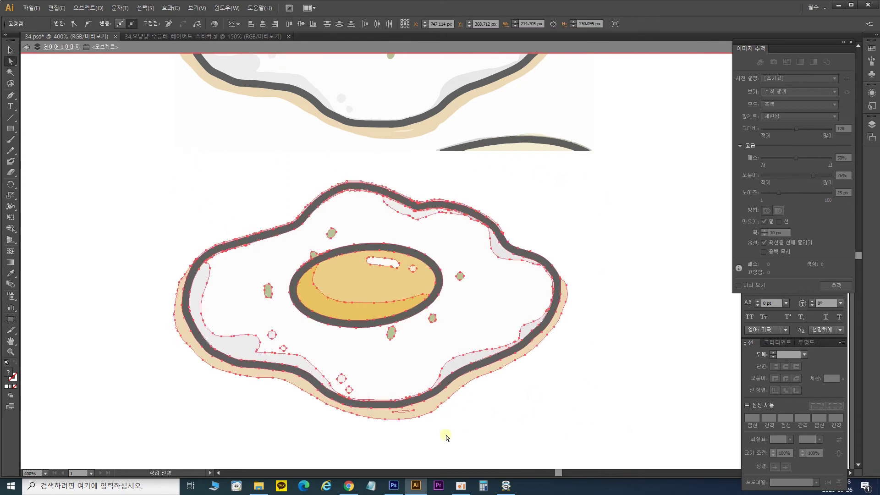
{"action": "left_click", "coordinate": [10, 50]}
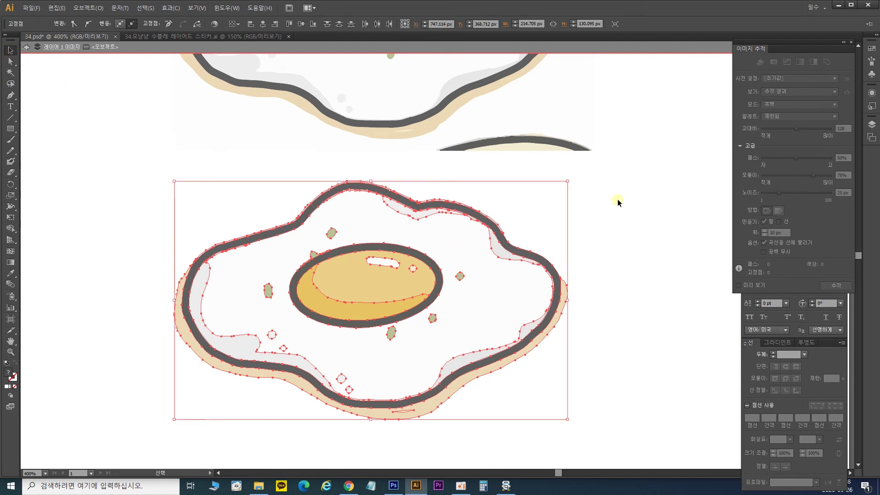
{"action": "left_click", "coordinate": [606, 236]}
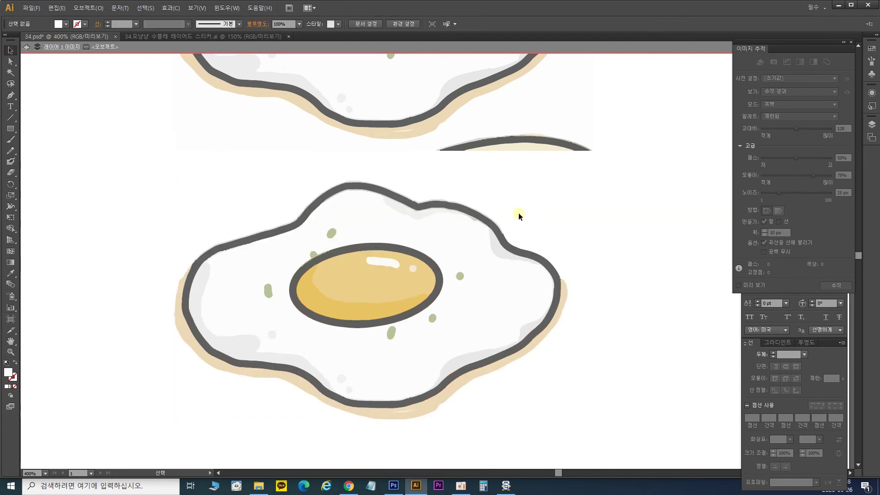
Examine the green speck and the small fragments along the upper-left edge of the yolk outline at 1600% zoom
{"action": "scroll", "coordinate": [519, 216], "scroll_direction": "up", "scroll_amount": 1}
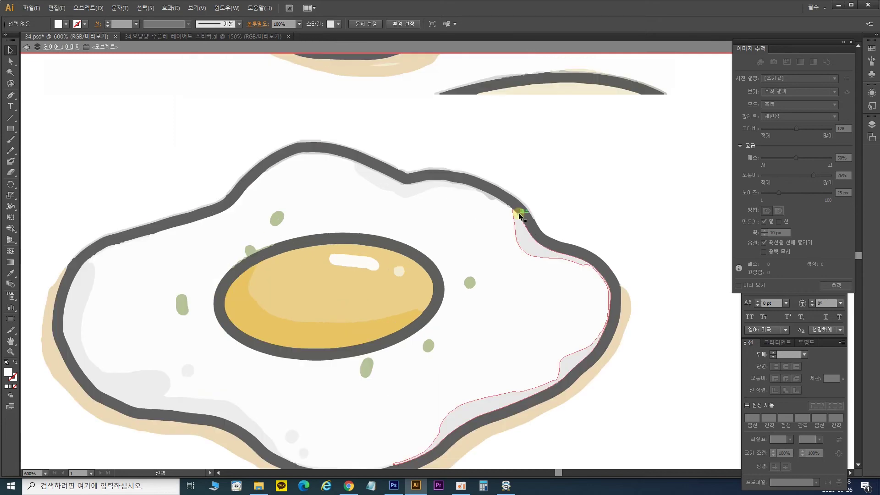
{"action": "left_click_drag", "start_coordinate": [521, 230], "coordinate": [587, 186]}
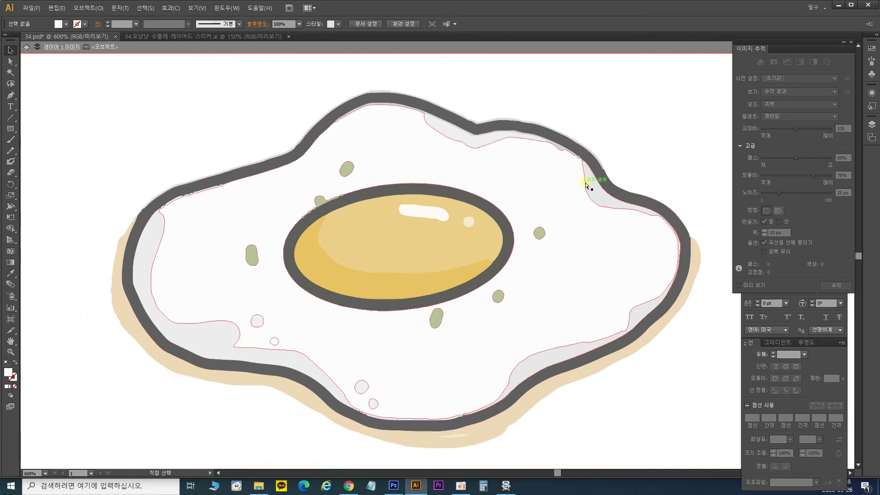
{"action": "key", "text": "ctrl+plus"}
{"action": "key", "text": "ctrl+plus"}
{"action": "key", "text": "ctrl+plus"}
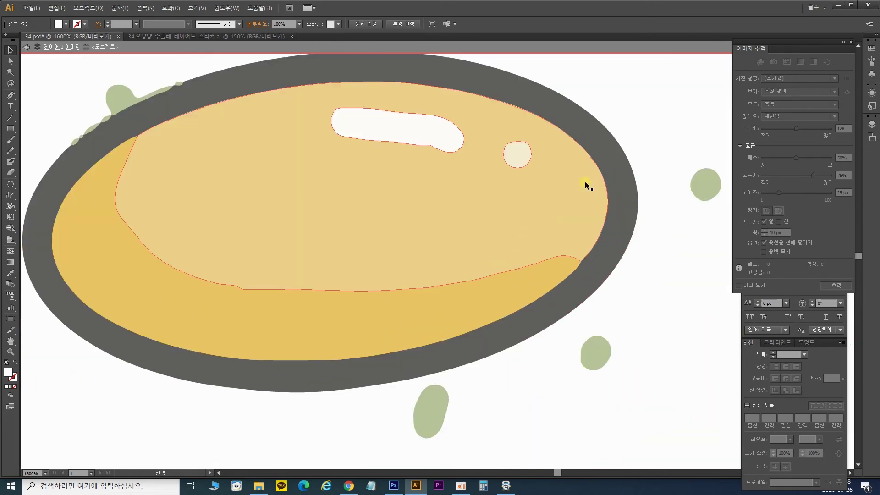
{"action": "left_click_drag", "start_coordinate": [334, 185], "coordinate": [513, 275]}
{"action": "left_click_drag", "start_coordinate": [413, 266], "coordinate": [470, 293]}
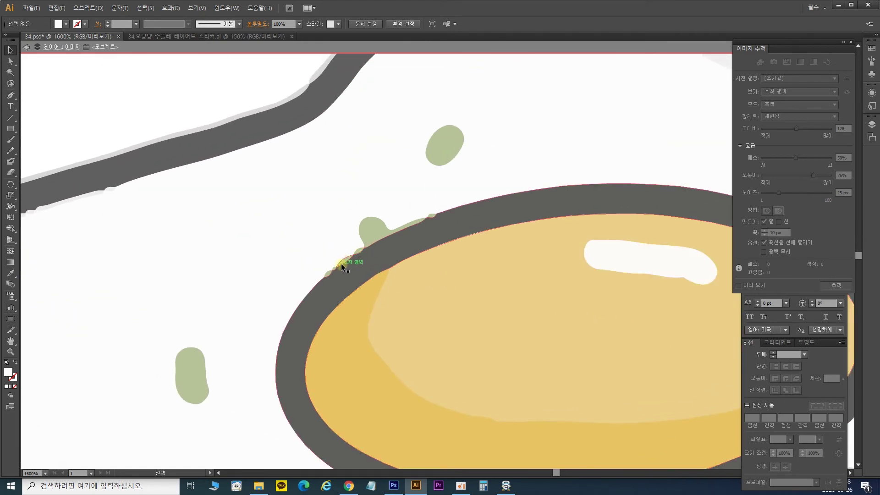
{"action": "left_click", "coordinate": [438, 214]}
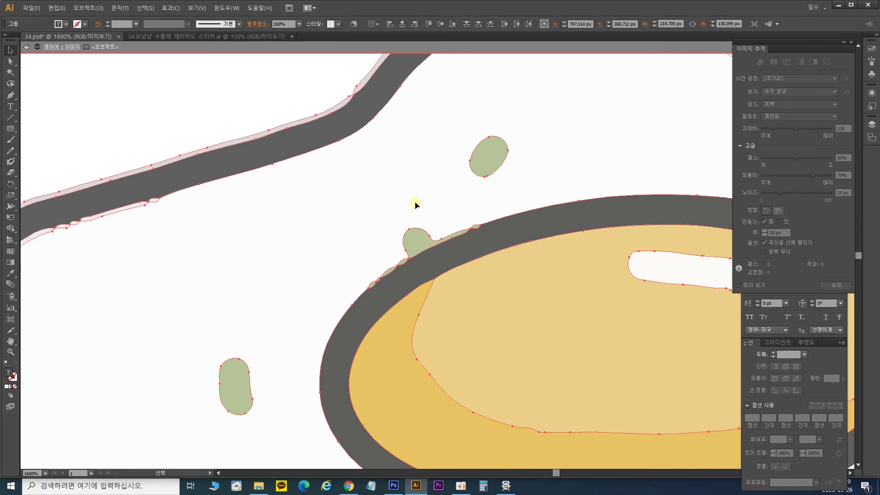
{"action": "left_click", "coordinate": [229, 99]}
{"action": "left_click", "coordinate": [10, 61]}
{"action": "left_click", "coordinate": [10, 50]}
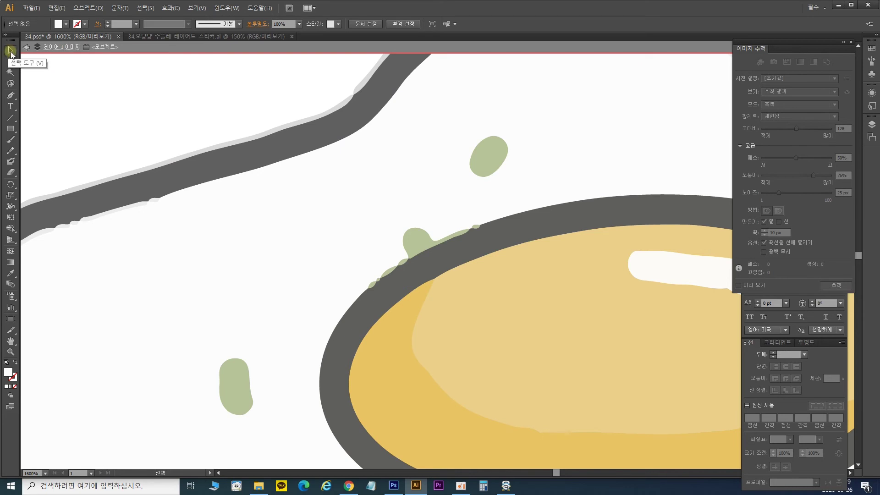
Ungroup the lower egg copy into separate paths and clear the selection
{"action": "left_click", "coordinate": [400, 210]}
{"action": "left_click_drag", "start_coordinate": [472, 232], "coordinate": [660, 332]}
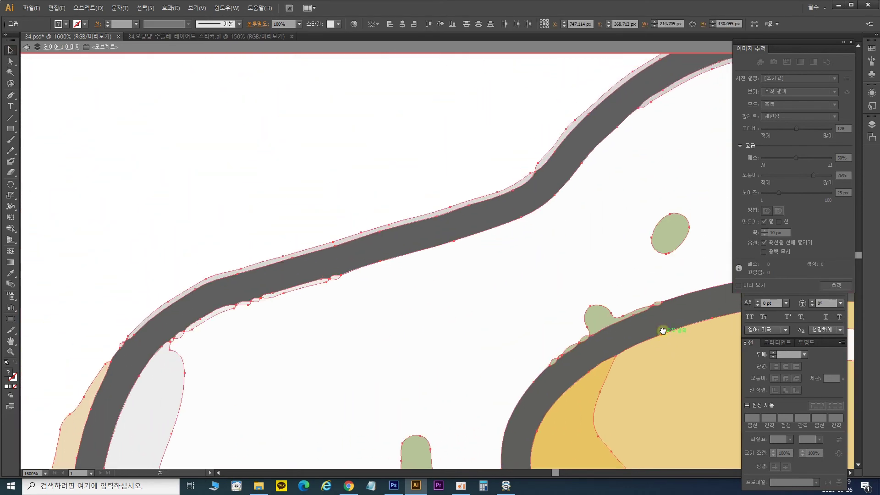
{"action": "key", "text": "ctrl+minus"}
{"action": "key", "text": "ctrl+minus"}
{"action": "left_click_drag", "start_coordinate": [661, 331], "coordinate": [405, 259]}
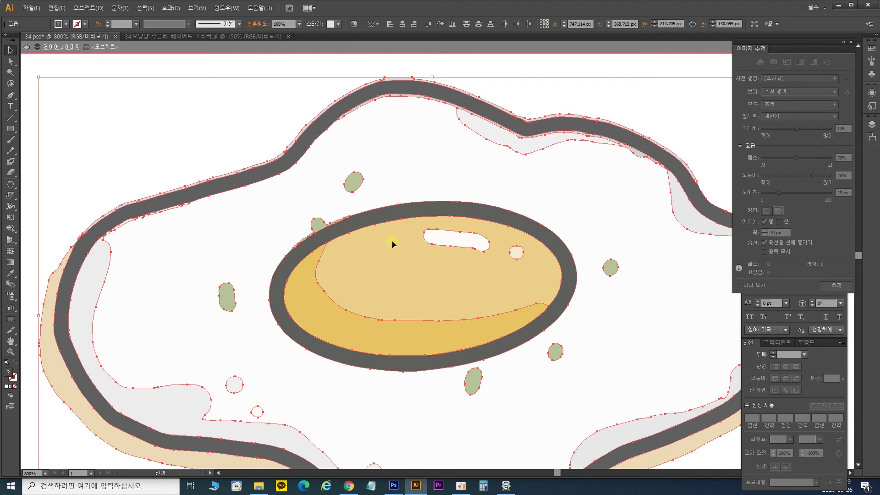
{"action": "right_click", "coordinate": [393, 244]}
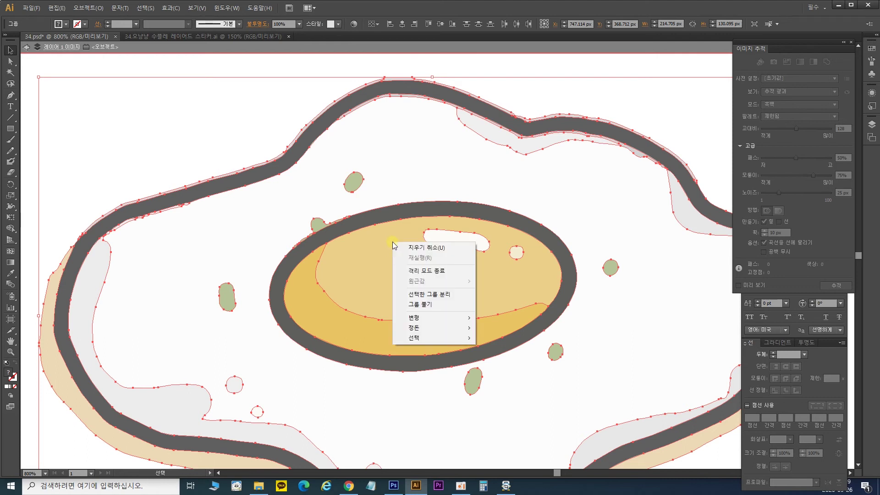
{"action": "left_click", "coordinate": [457, 307]}
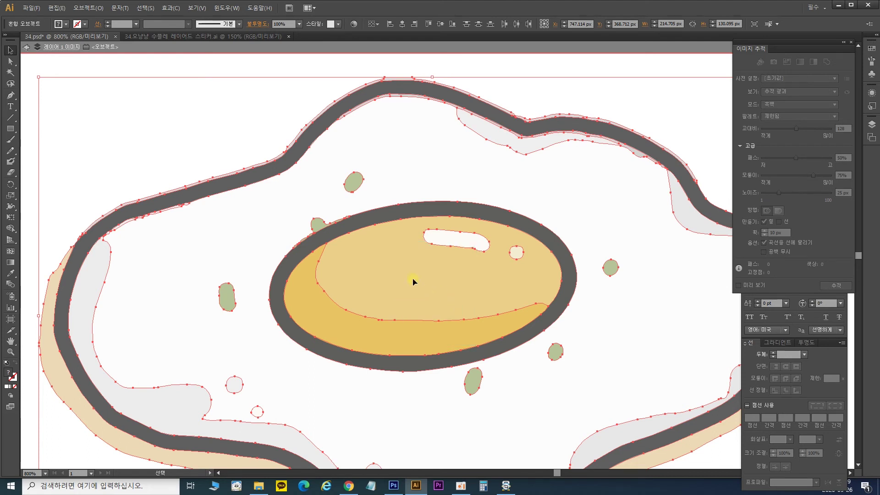
{"action": "left_click", "coordinate": [292, 70]}
Select the egg white, the lower-left grey shading and the green speck touching the yolk outline one after another
{"action": "left_click", "coordinate": [400, 284]}
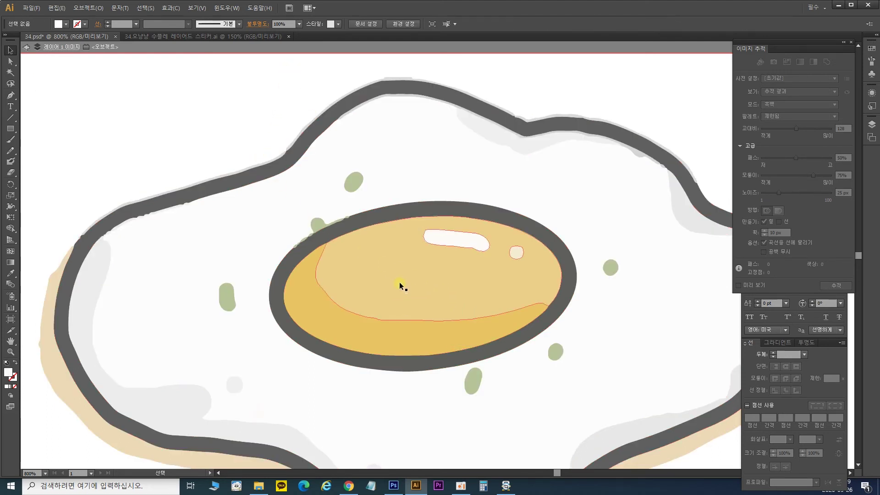
{"action": "left_click", "coordinate": [435, 184]}
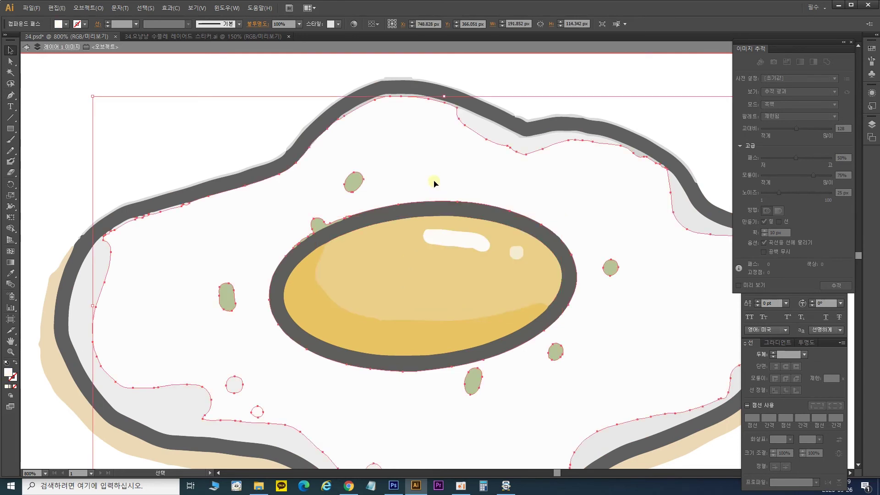
{"action": "left_click", "coordinate": [98, 255]}
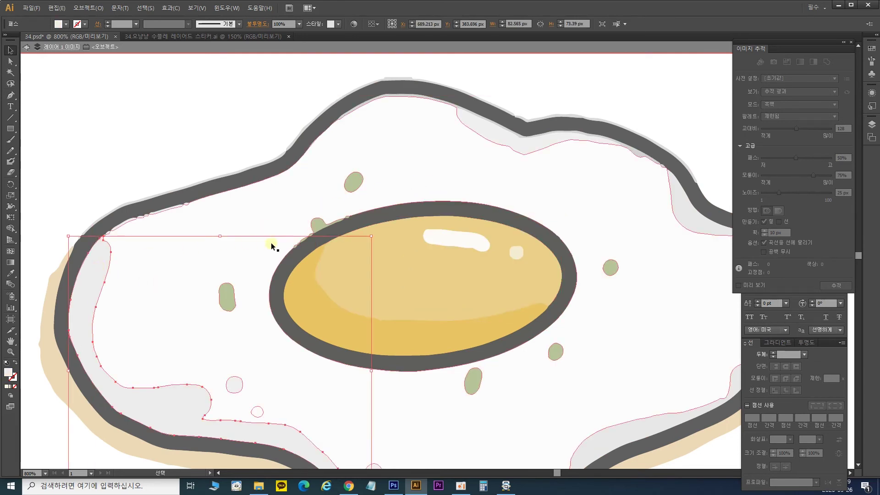
{"action": "left_click", "coordinate": [323, 227]}
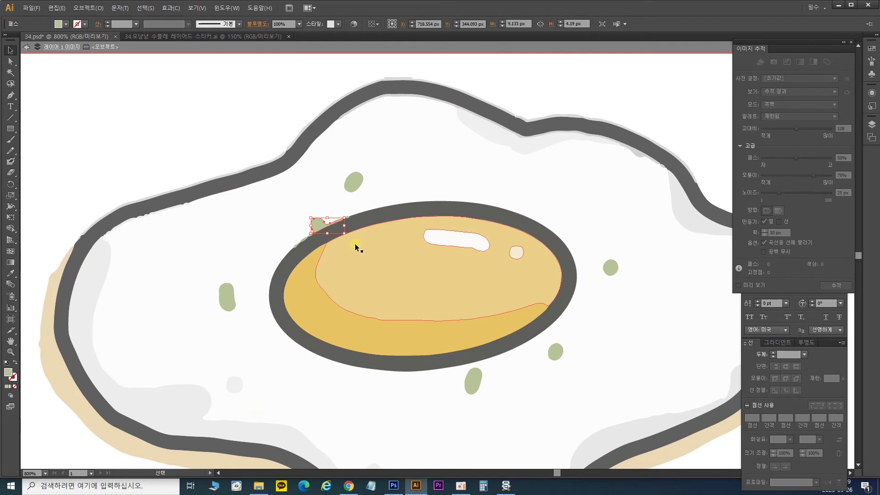
Select the two yolk highlights and the light yolk area one after another
{"action": "left_click", "coordinate": [475, 251]}
{"action": "left_click", "coordinate": [518, 253]}
{"action": "left_click", "coordinate": [414, 289]}
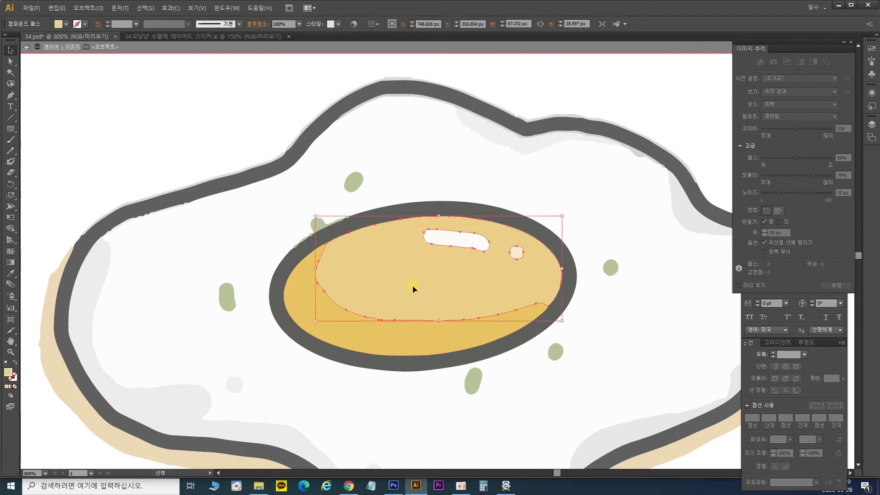
Select the green speck touching the yolk outline together with all small fragments along the outline's upper-left edge
{"action": "key", "text": "ctrl+plus"}
{"action": "key", "text": "ctrl+plus"}
{"action": "key", "text": "ctrl+plus"}
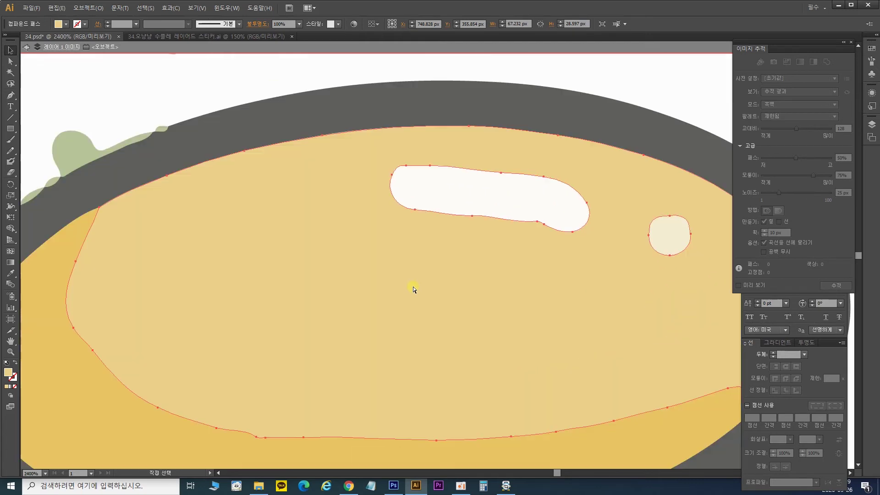
{"action": "left_click_drag", "start_coordinate": [318, 169], "coordinate": [469, 211]}
{"action": "left_click", "coordinate": [425, 198]}
{"action": "left_click", "coordinate": [395, 203]}
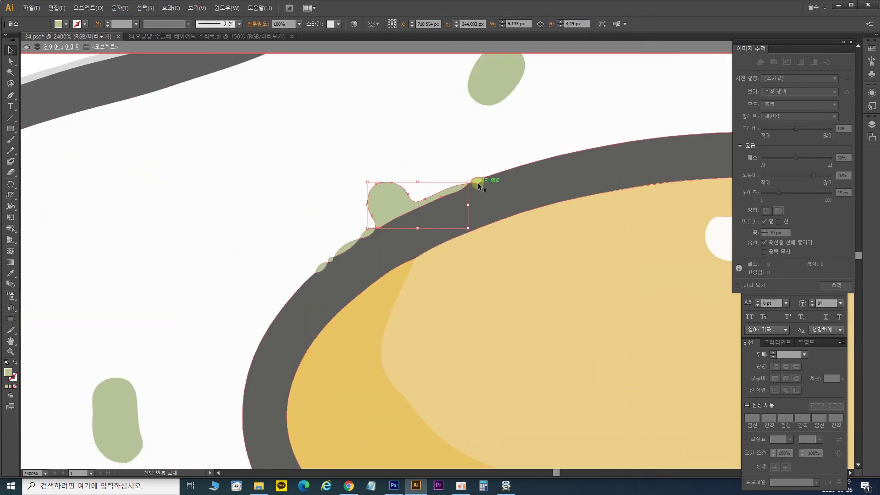
{"action": "left_click", "coordinate": [478, 183], "text": "shift"}
{"action": "left_click", "coordinate": [367, 233], "text": "shift"}
{"action": "left_click", "coordinate": [365, 234], "text": "shift"}
{"action": "left_click", "coordinate": [343, 249], "text": "shift"}
{"action": "left_click", "coordinate": [318, 268], "text": "shift"}
{"action": "left_click", "coordinate": [321, 264], "text": "shift"}
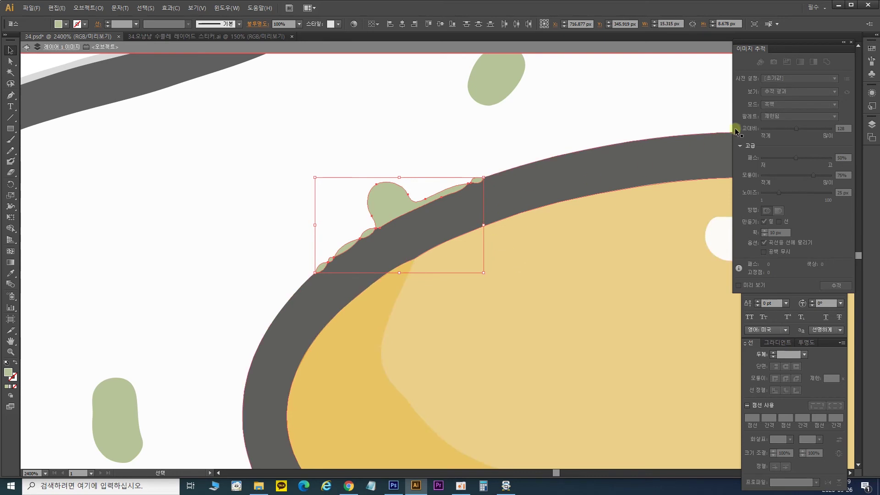
Close the Image Trace panel and place the Pathfinder panel over the artwork near the selected fragments
{"action": "mouse_move", "coordinate": [803, 43]}
{"action": "left_mouse_down"}
{"action": "mouse_move", "coordinate": [680, 62]}
{"action": "mouse_move", "coordinate": [694, 62]}
{"action": "left_mouse_up"}
{"action": "left_click_drag", "start_coordinate": [786, 139], "coordinate": [572, 164]}
{"action": "left_click_drag", "start_coordinate": [657, 63], "coordinate": [769, 45]}
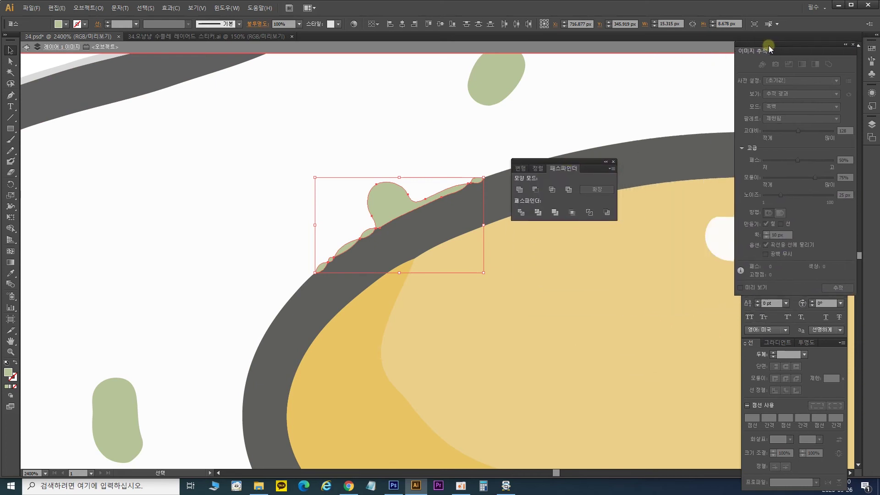
{"action": "left_click", "coordinate": [853, 44]}
{"action": "left_click_drag", "start_coordinate": [581, 166], "coordinate": [704, 198]}
{"action": "left_click", "coordinate": [227, 8]}
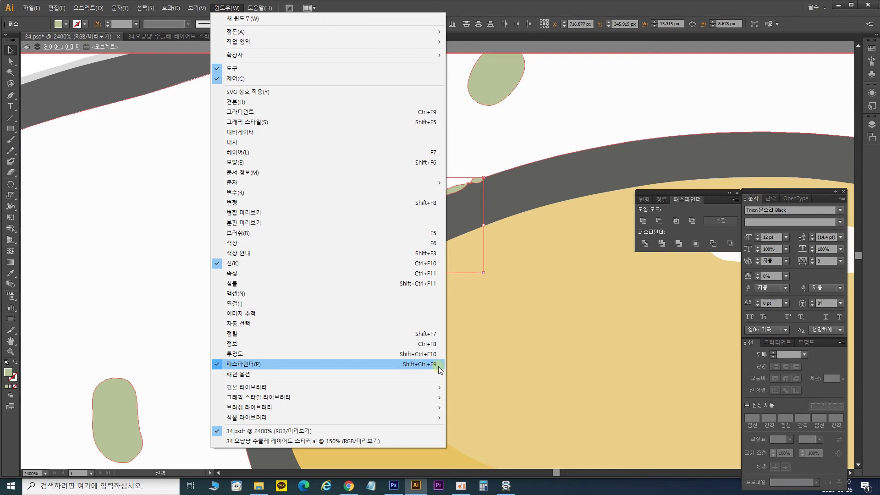
{"action": "left_click", "coordinate": [716, 196]}
{"action": "left_click_drag", "start_coordinate": [705, 191], "coordinate": [660, 183]}
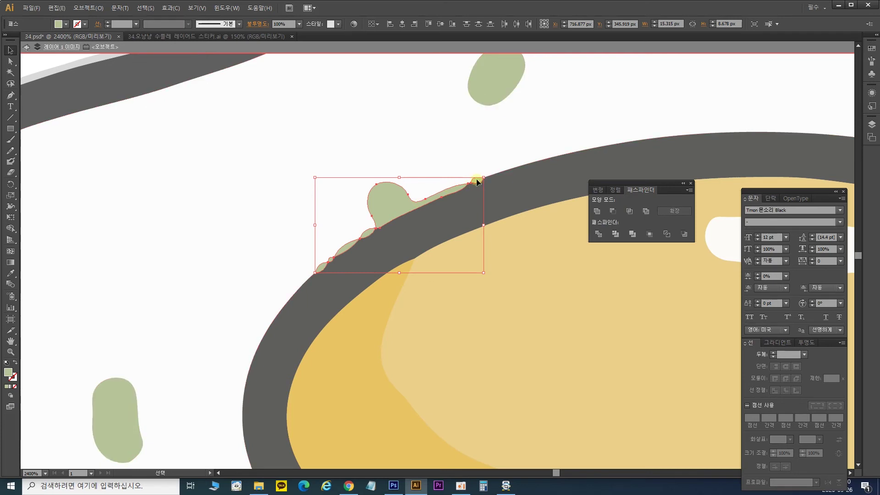
Unite the green speck with its fragments, and merge the result with the surrounding egg white
{"action": "left_click", "coordinate": [597, 212]}
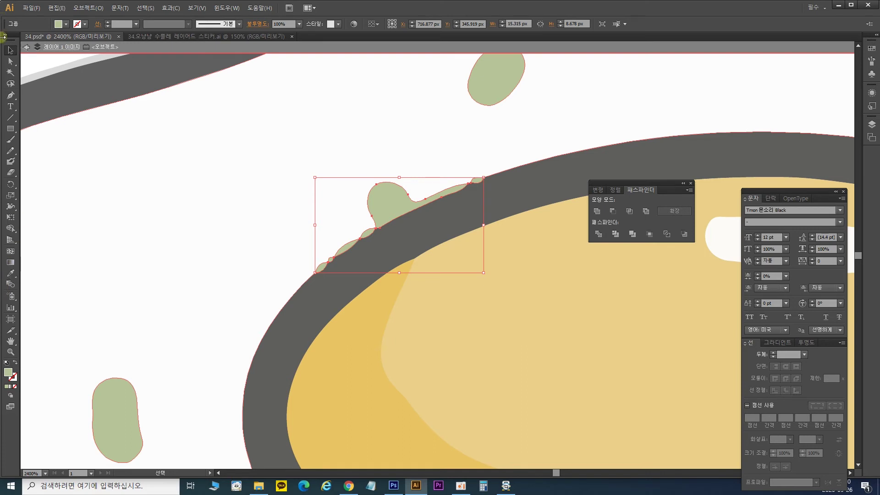
{"action": "key", "text": "ctrl+a"}
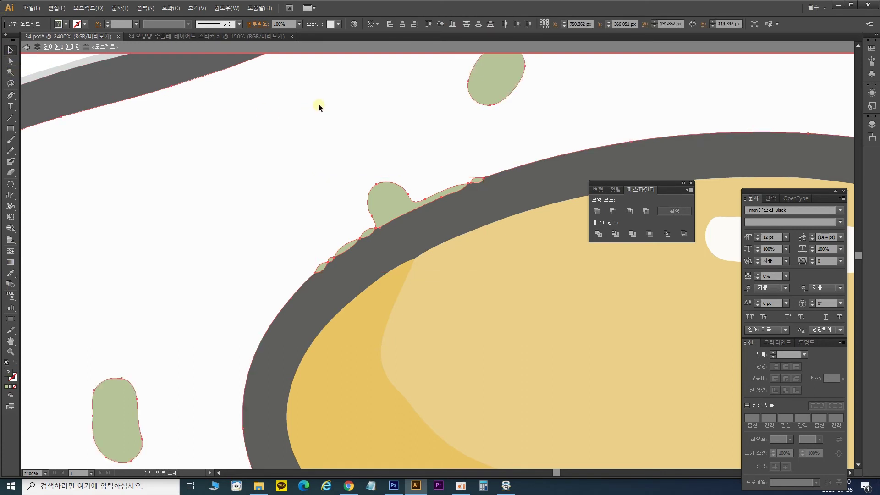
{"action": "left_click_drag", "start_coordinate": [269, 116], "coordinate": [401, 179]}
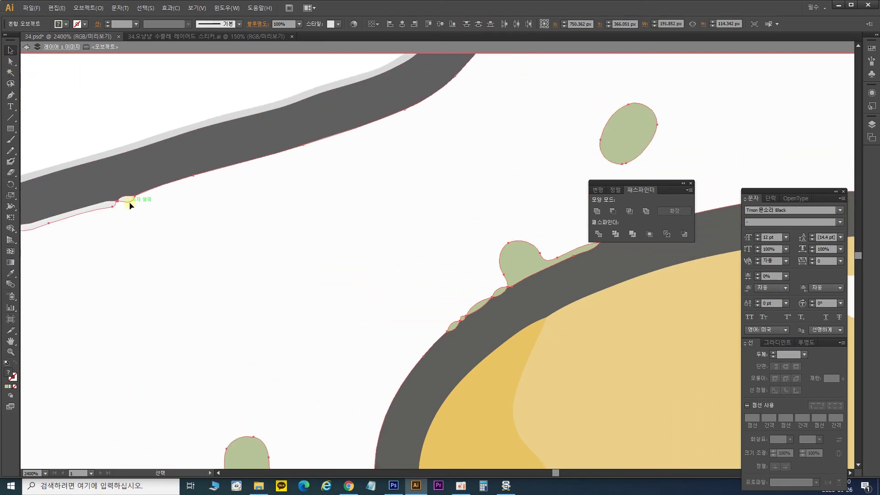
{"action": "left_click_drag", "start_coordinate": [456, 177], "coordinate": [324, 173]}
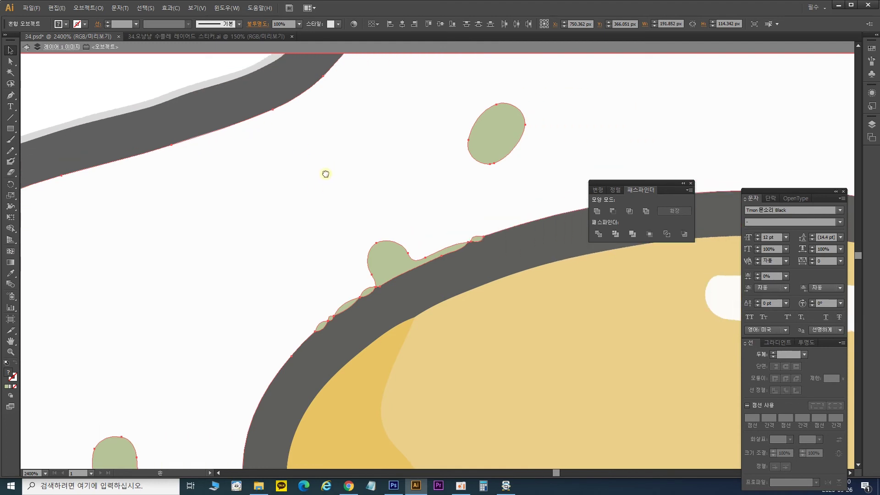
{"action": "left_click", "coordinate": [597, 211]}
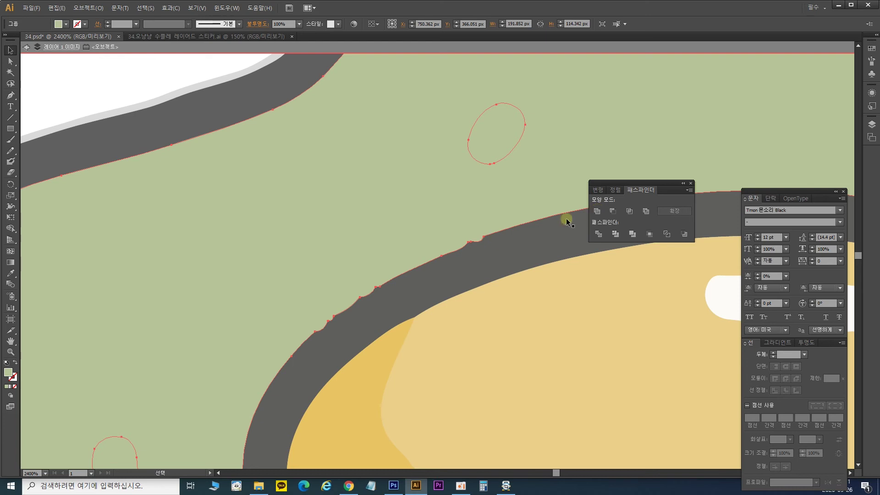
Recolour the merged egg white with the white sampled from the elongated yolk highlight using the Eyedropper
{"action": "left_click", "coordinate": [12, 276]}
{"action": "left_click", "coordinate": [488, 293]}
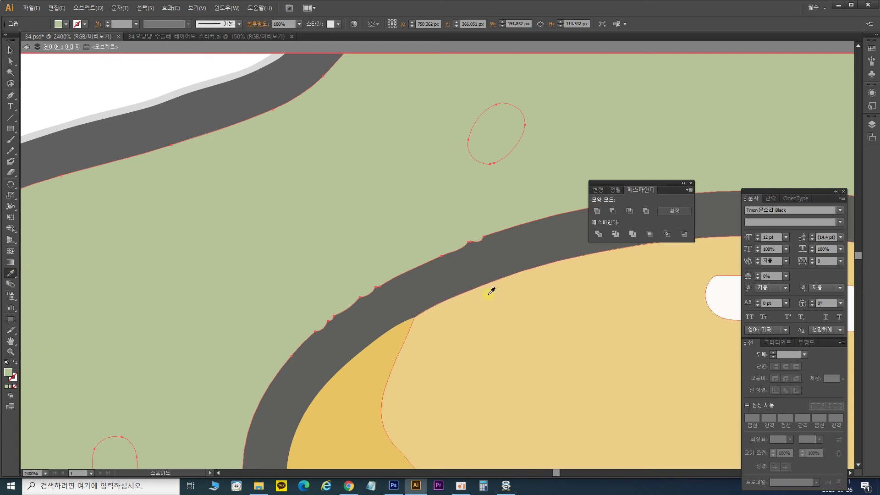
{"action": "left_click", "coordinate": [731, 287]}
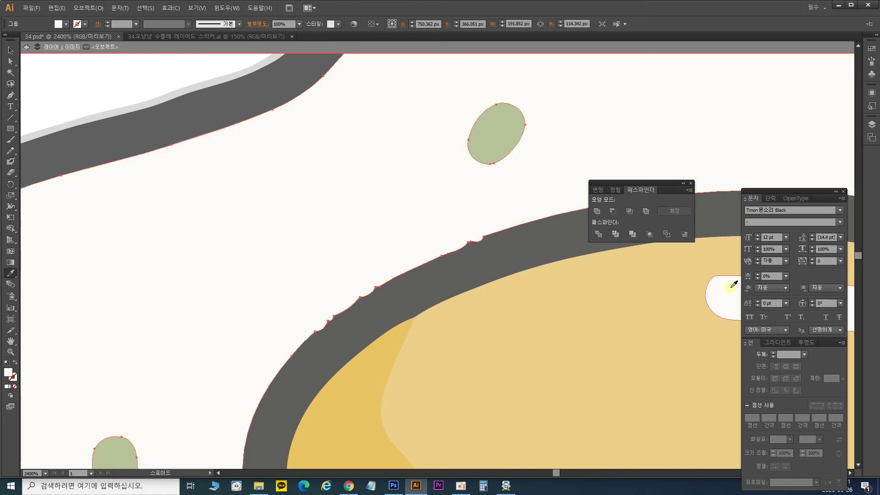
{"action": "left_click", "coordinate": [10, 50]}
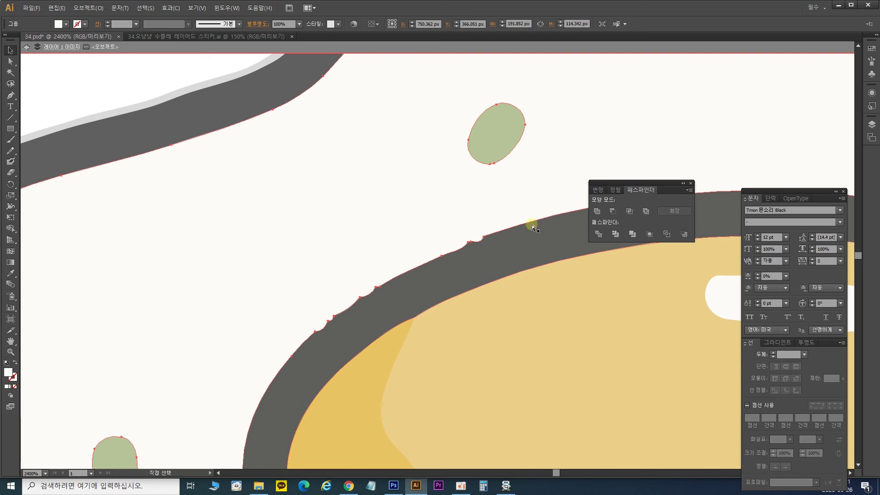
Remove the first bump anchor points along the upper-left edge of the dark yolk outline with the Delete Anchor Point tool
{"action": "key", "text": "ctrl+="}
{"action": "key", "text": "ctrl+="}
{"action": "left_click_drag", "start_coordinate": [486, 255], "coordinate": [471, 193]}
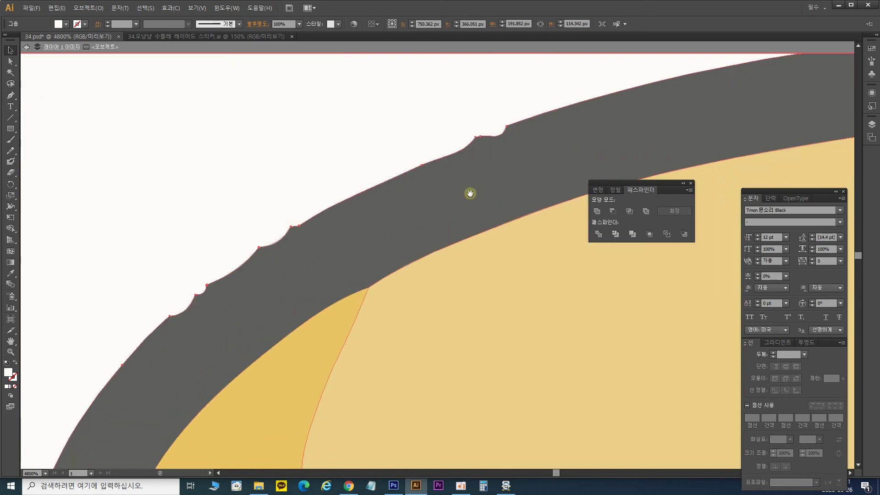
{"action": "left_click", "coordinate": [200, 307]}
{"action": "left_click_drag", "start_coordinate": [475, 182], "coordinate": [485, 216]}
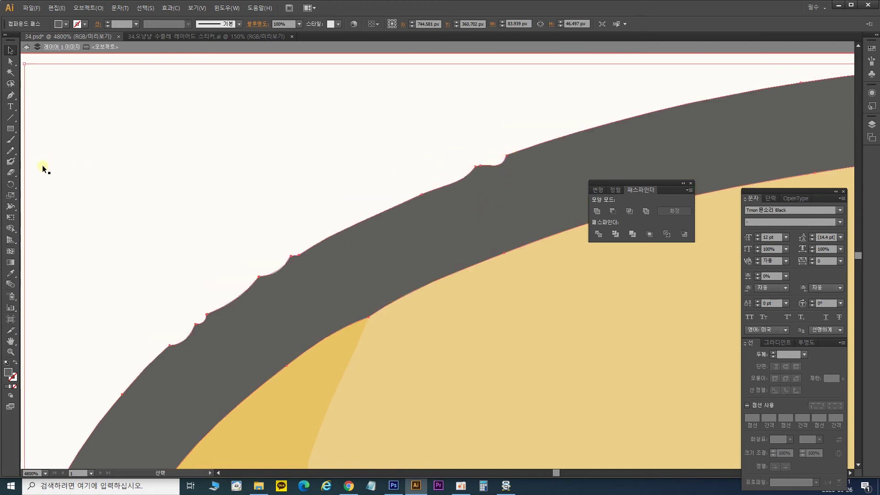
{"action": "left_click", "coordinate": [11, 98]}
{"action": "left_click", "coordinate": [11, 100]}
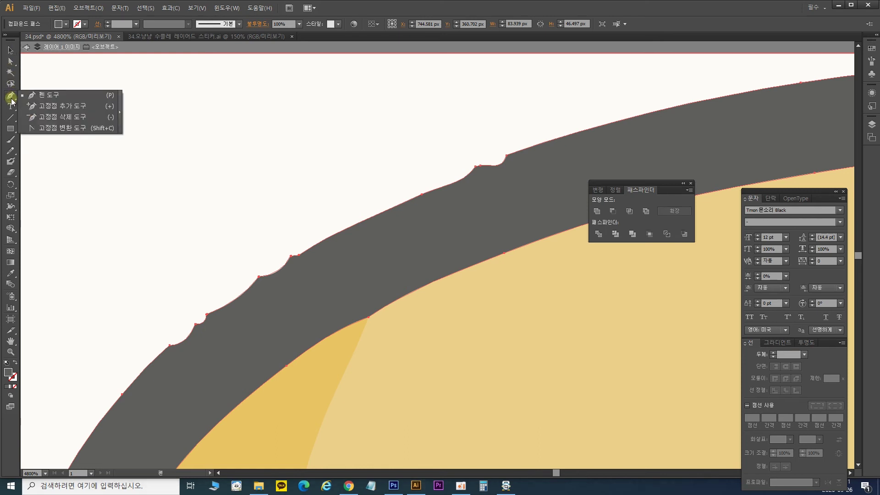
{"action": "mouse_move", "coordinate": [11, 99]}
{"action": "left_mouse_down"}
{"action": "mouse_move", "coordinate": [41, 99]}
{"action": "mouse_move", "coordinate": [84, 120]}
{"action": "left_mouse_up"}
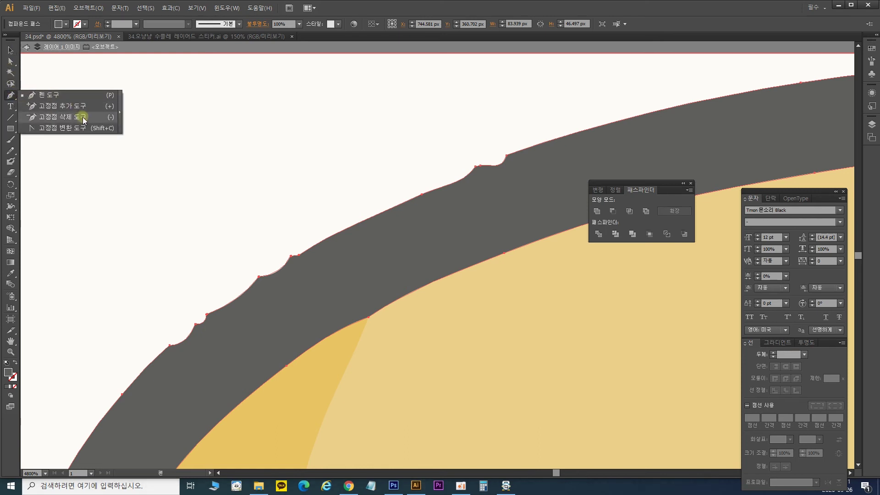
{"action": "left_click_drag", "start_coordinate": [84, 120], "coordinate": [84, 120]}
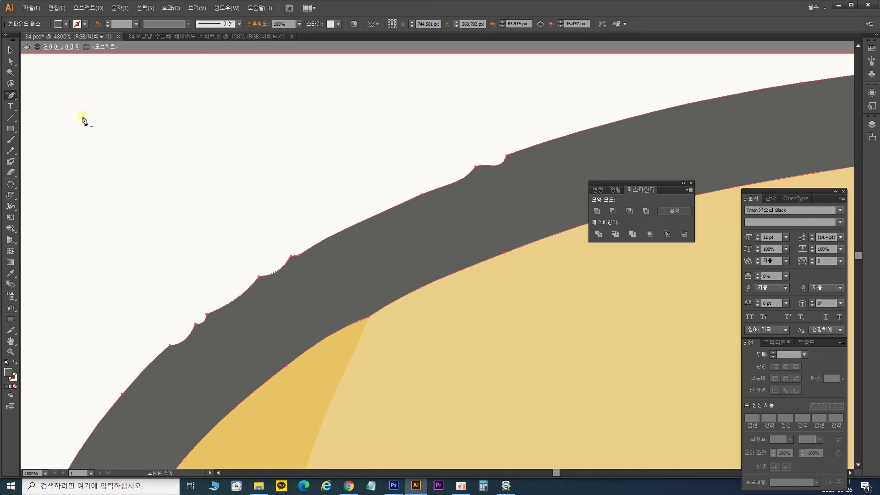
{"action": "left_click", "coordinate": [481, 166]}
{"action": "left_click", "coordinate": [508, 158]}
{"action": "left_click", "coordinate": [291, 257]}
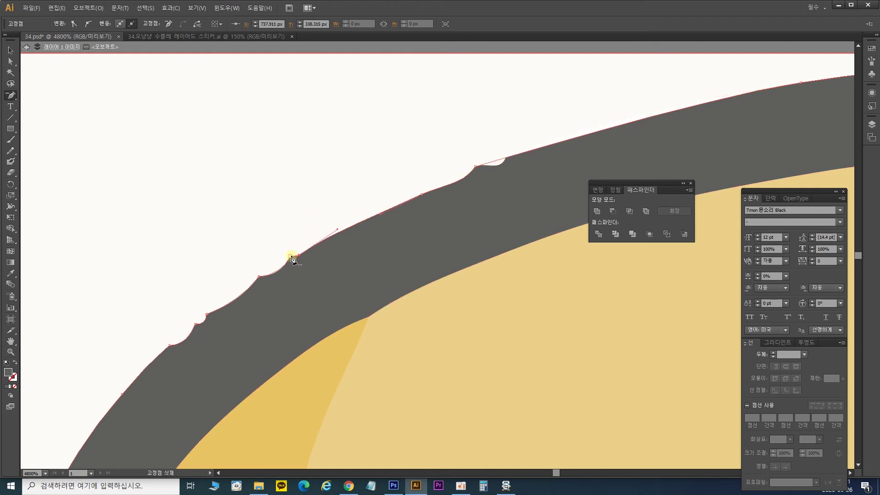
{"action": "left_click", "coordinate": [298, 255]}
{"action": "left_click", "coordinate": [227, 306]}
{"action": "left_click", "coordinate": [174, 344]}
Delete the remaining bump anchor points along the yolk outline's upper-left edge, leaving one segment between the smooth end anchors
{"action": "left_click", "coordinate": [11, 61]}
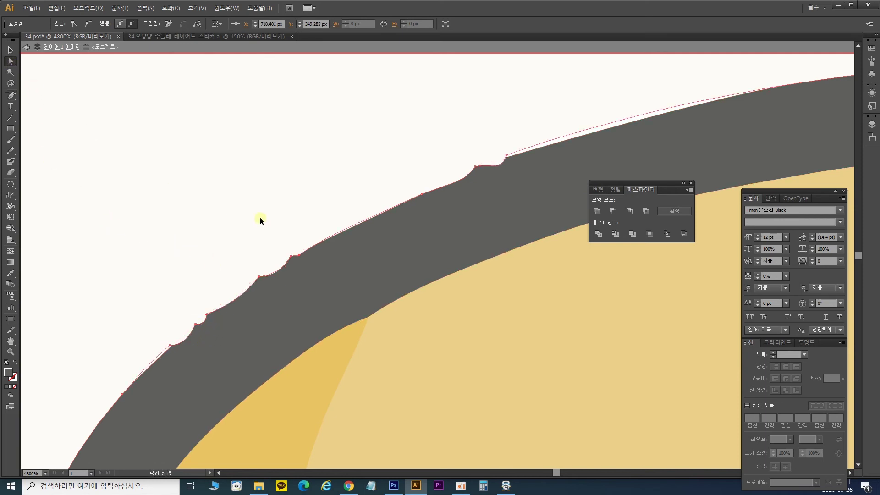
{"action": "left_click", "coordinate": [294, 260]}
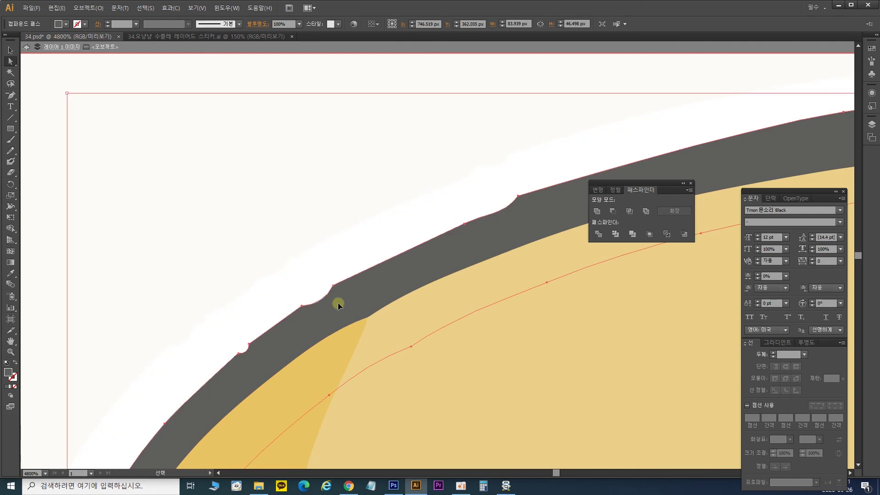
{"action": "left_click", "coordinate": [11, 96]}
{"action": "left_click", "coordinate": [290, 257]}
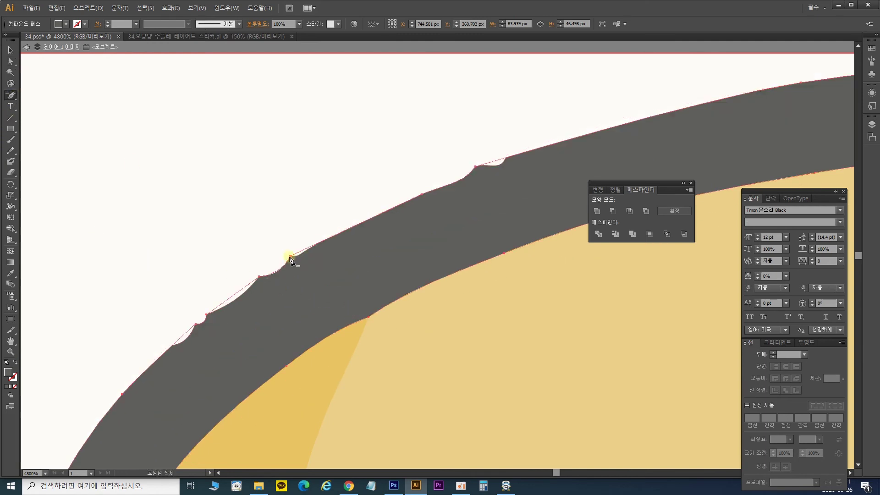
{"action": "left_click", "coordinate": [260, 276]}
{"action": "left_click", "coordinate": [206, 316]}
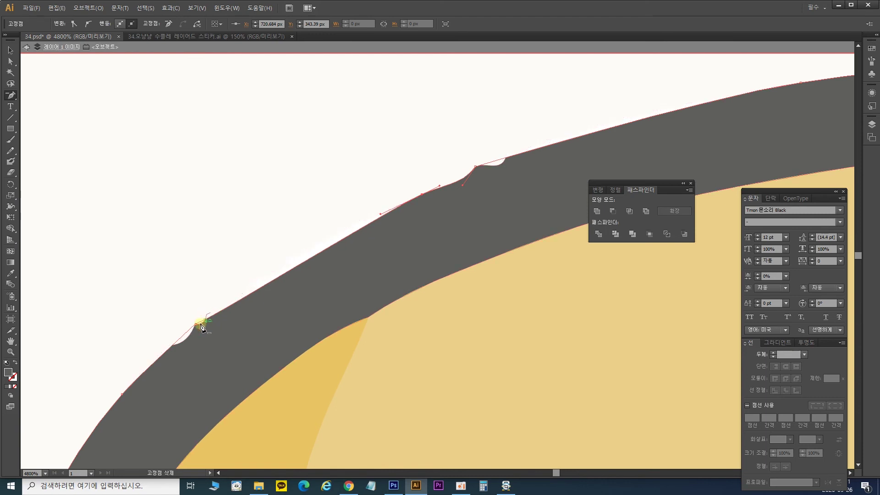
{"action": "left_click", "coordinate": [196, 325]}
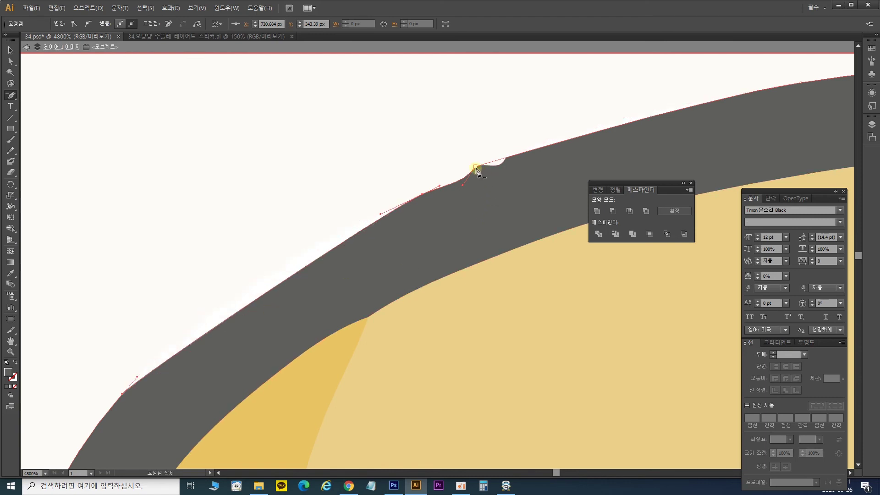
{"action": "left_click", "coordinate": [476, 167]}
{"action": "left_click", "coordinate": [422, 194]}
{"action": "left_click", "coordinate": [163, 189]}
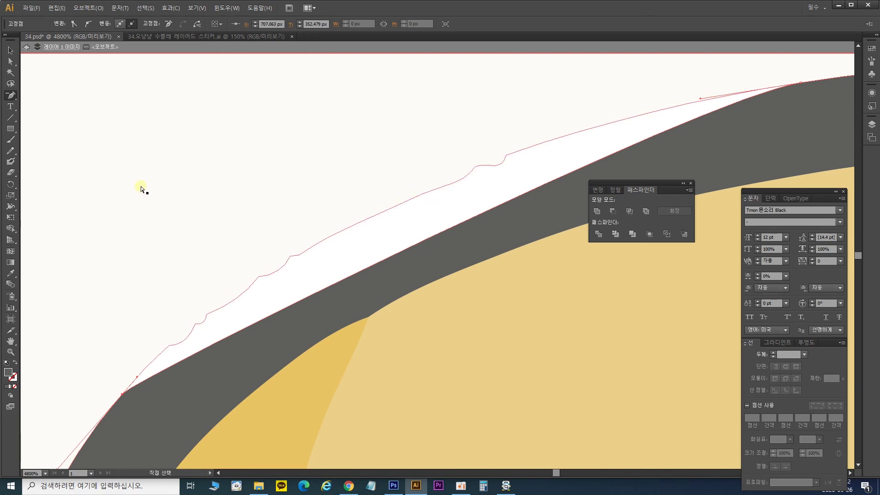
Lengthen the direction handle of the lower-left end anchor so the yolk outline's upper-left segment bends into a smooth arc
{"action": "key", "text": "ctrl+minus"}
{"action": "left_click", "coordinate": [10, 95]}
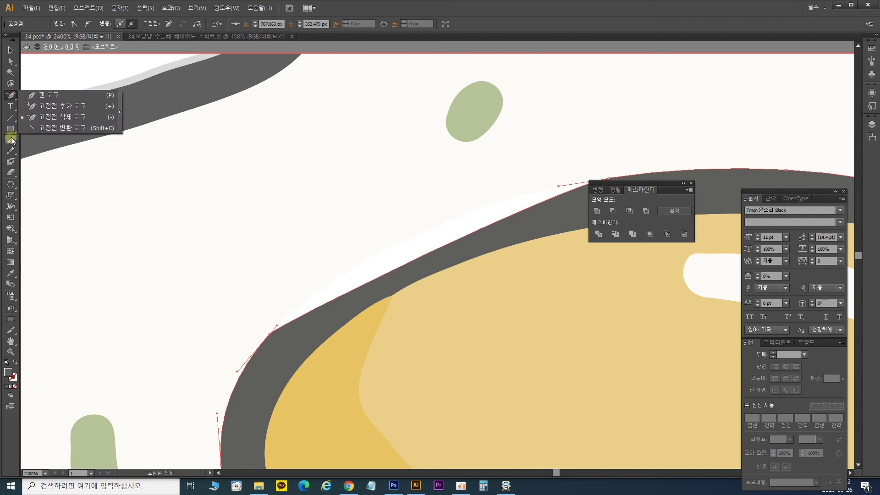
{"action": "left_click", "coordinate": [10, 61]}
{"action": "left_click", "coordinate": [263, 275]}
{"action": "left_click_drag", "start_coordinate": [279, 324], "coordinate": [357, 221]}
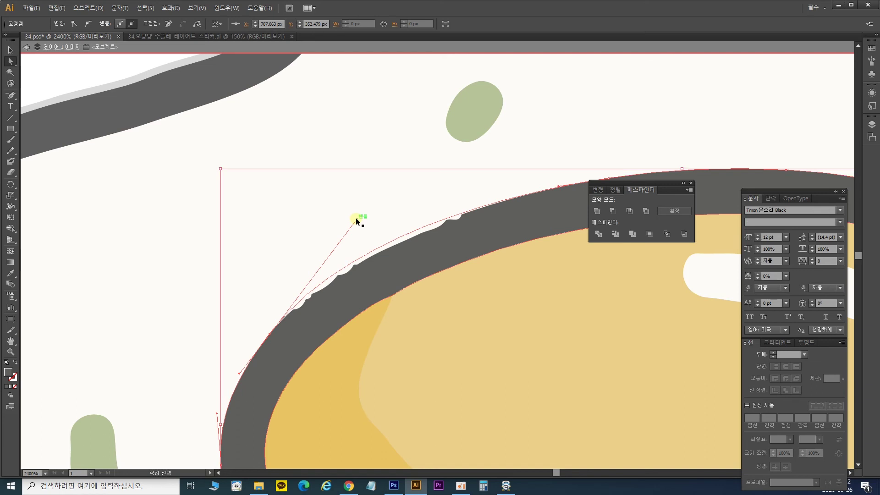
Bring the yolk outline forward one level so it covers the bumpy edge of the egg white
{"action": "key", "text": "v"}
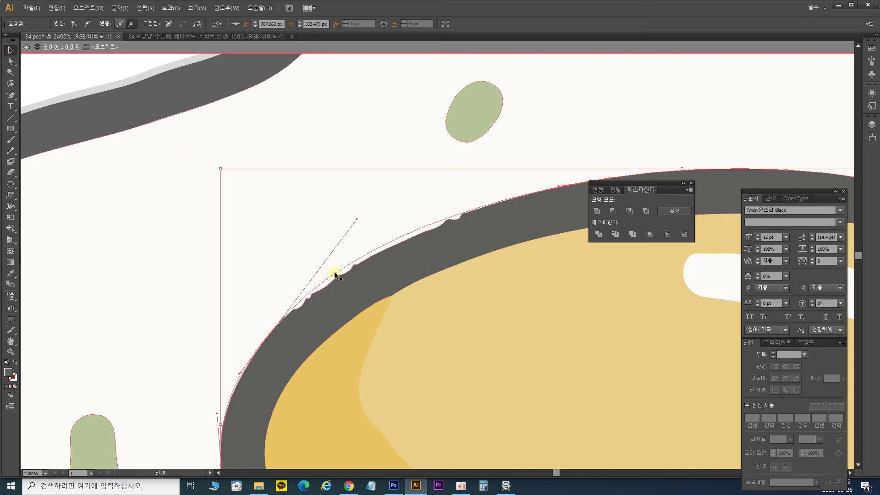
{"action": "left_click", "coordinate": [378, 295]}
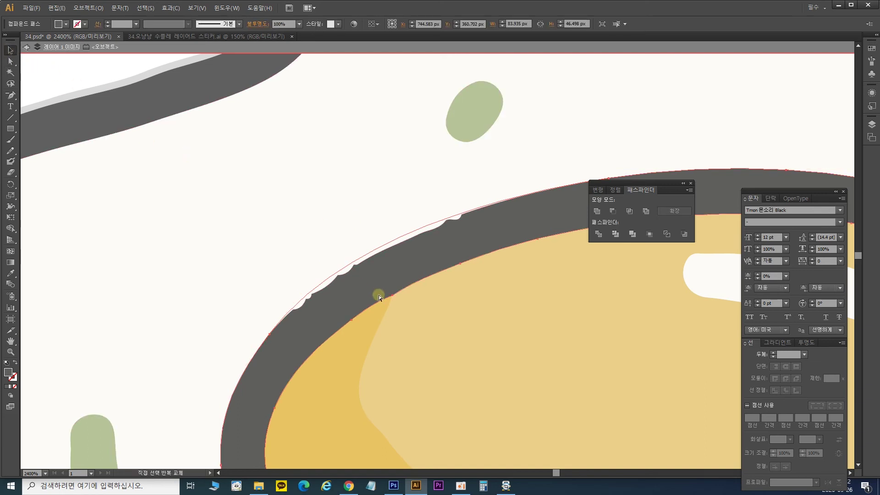
{"action": "key", "text": "ctrl+bracketright"}
{"action": "scroll", "coordinate": [378, 294], "scroll_direction": "down", "scroll_amount": 2}
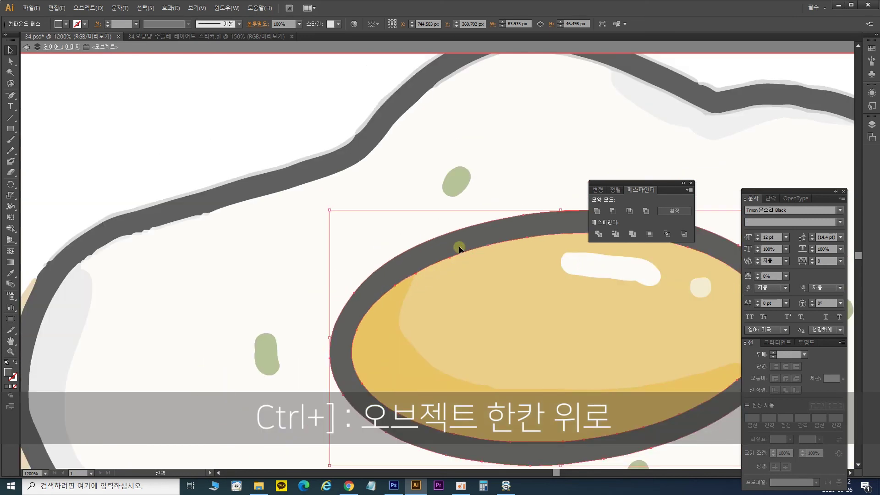
{"action": "key", "text": "space"}
{"action": "left_click_drag", "start_coordinate": [469, 264], "coordinate": [366, 242]}
{"action": "left_click", "coordinate": [250, 299]}
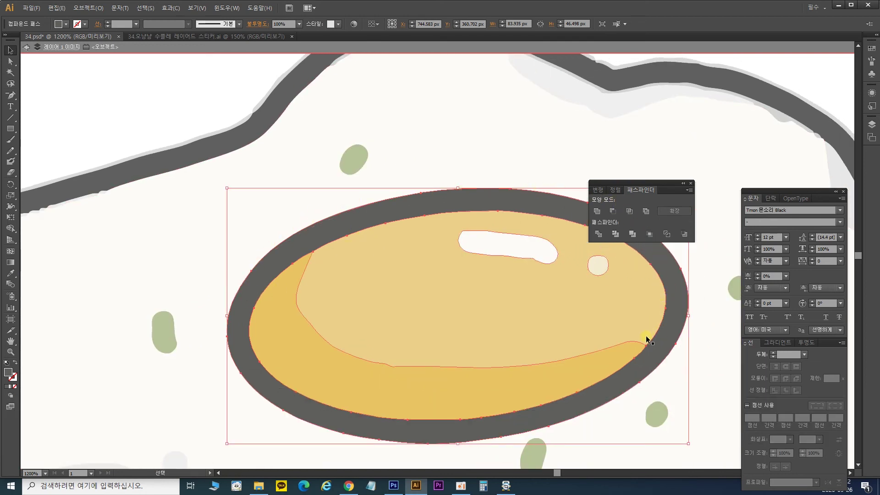
Select the merged egg white to check its edges, and clear the selection
{"action": "left_click", "coordinate": [456, 141]}
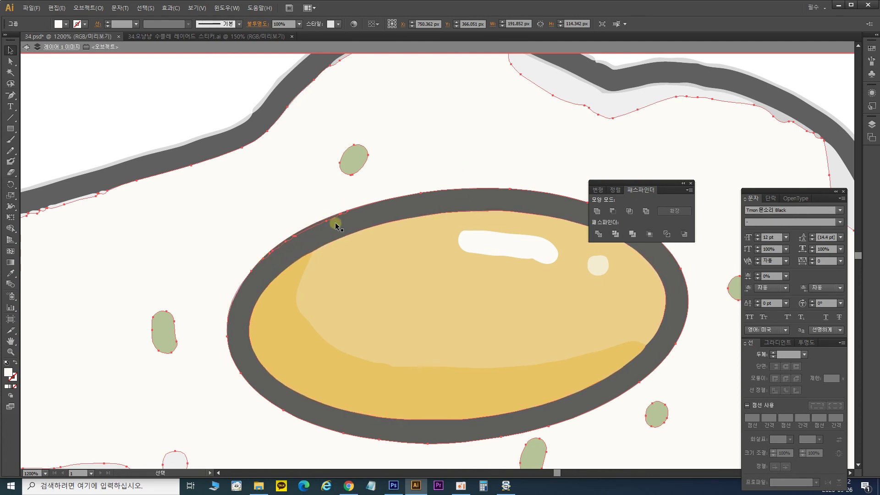
{"action": "left_click", "coordinate": [222, 88]}
{"action": "left_click_drag", "start_coordinate": [528, 202], "coordinate": [273, 123]}
{"action": "left_click_drag", "start_coordinate": [317, 281], "coordinate": [640, 83]}
{"action": "left_click_drag", "start_coordinate": [327, 200], "coordinate": [611, 419]}
{"action": "left_click_drag", "start_coordinate": [275, 232], "coordinate": [223, 310]}
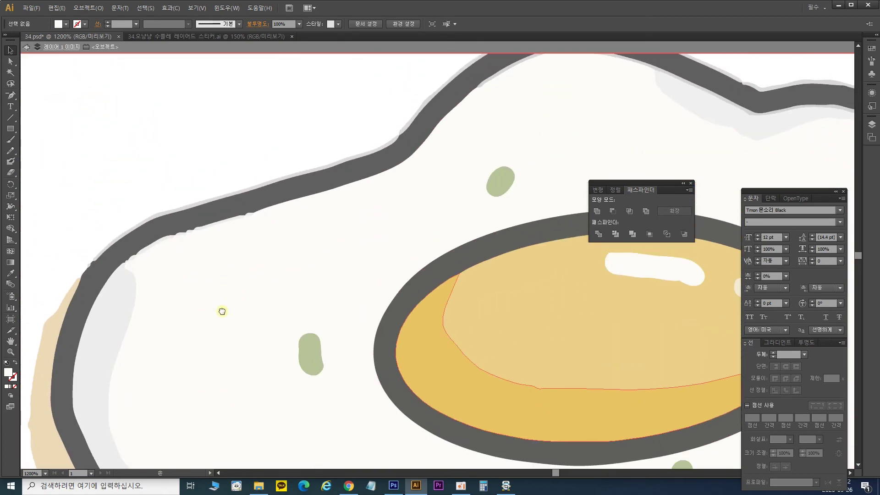
Examine the egg white's dark outline all the way round for bumps and stray light grey slivers
{"action": "left_click_drag", "start_coordinate": [475, 171], "coordinate": [307, 237]}
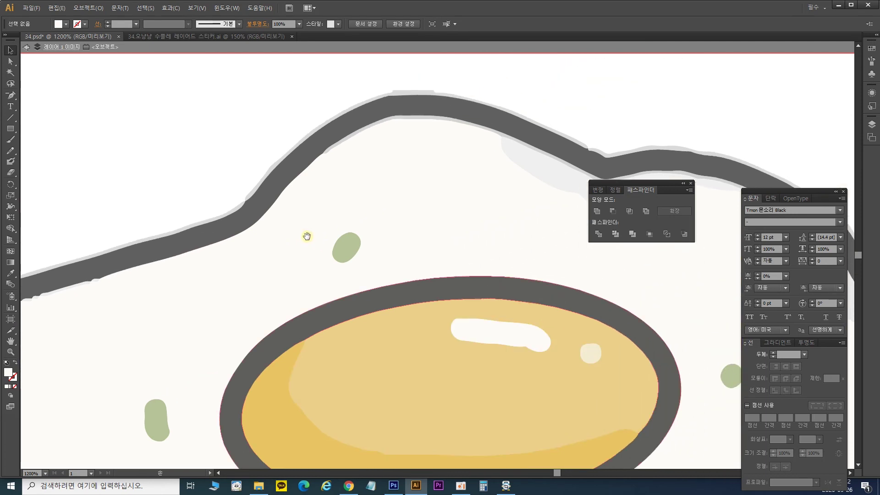
{"action": "left_click_drag", "start_coordinate": [483, 238], "coordinate": [175, 163]}
{"action": "left_click_drag", "start_coordinate": [314, 224], "coordinate": [193, 108]}
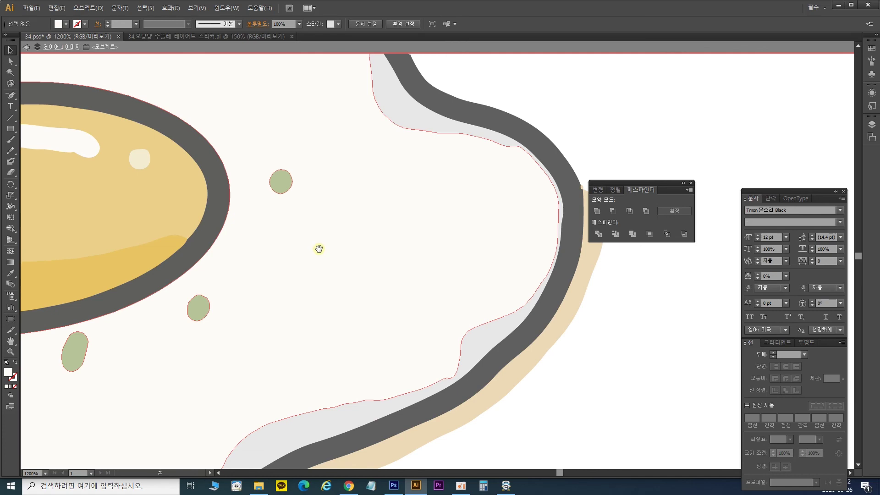
{"action": "left_click_drag", "start_coordinate": [318, 250], "coordinate": [328, 131]}
{"action": "left_click_drag", "start_coordinate": [242, 247], "coordinate": [448, 174]}
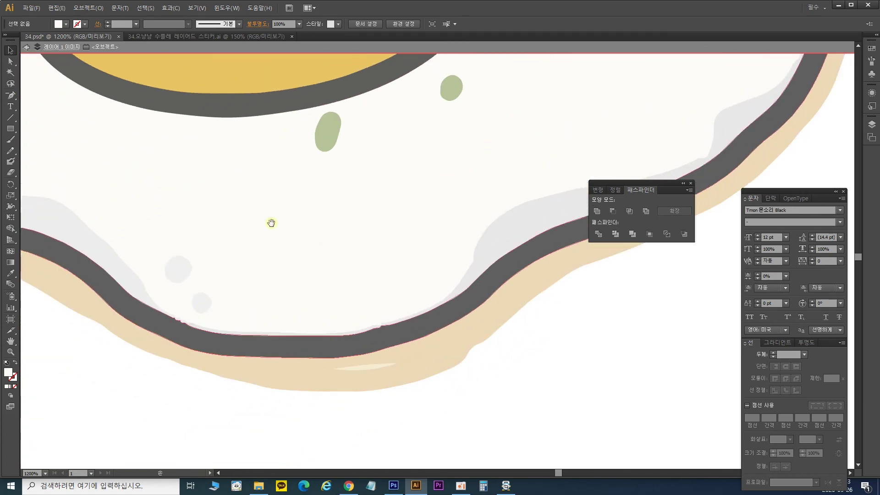
{"action": "left_click_drag", "start_coordinate": [271, 223], "coordinate": [662, 319]}
{"action": "left_click_drag", "start_coordinate": [409, 147], "coordinate": [497, 322]}
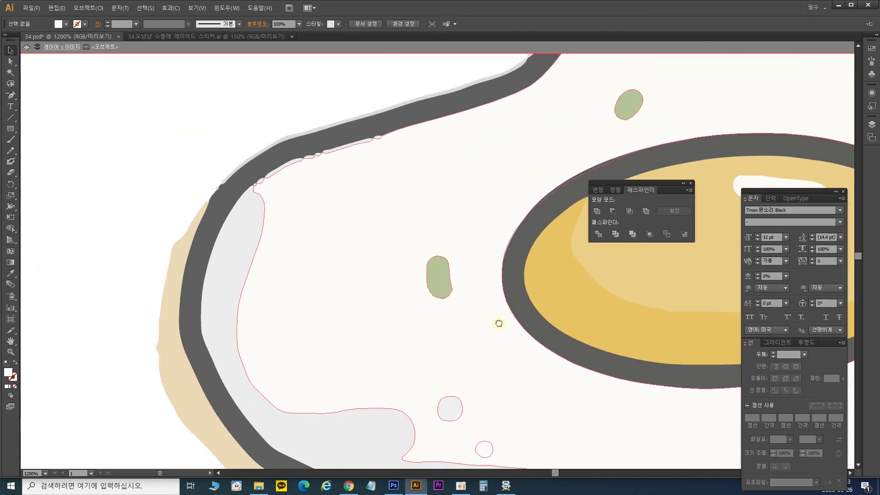
{"action": "left_click_drag", "start_coordinate": [467, 218], "coordinate": [422, 350]}
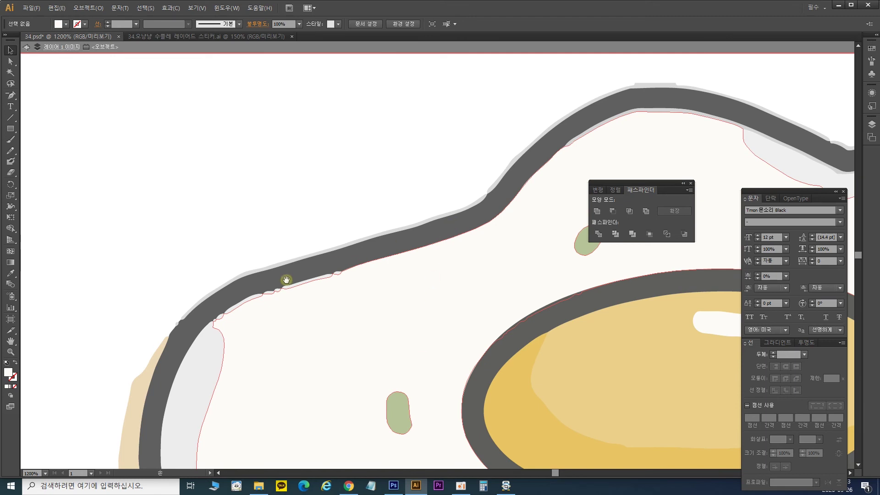
Delete the light grey strip running outside the dark outline along the egg's upper-left edge
{"action": "left_click", "coordinate": [175, 323]}
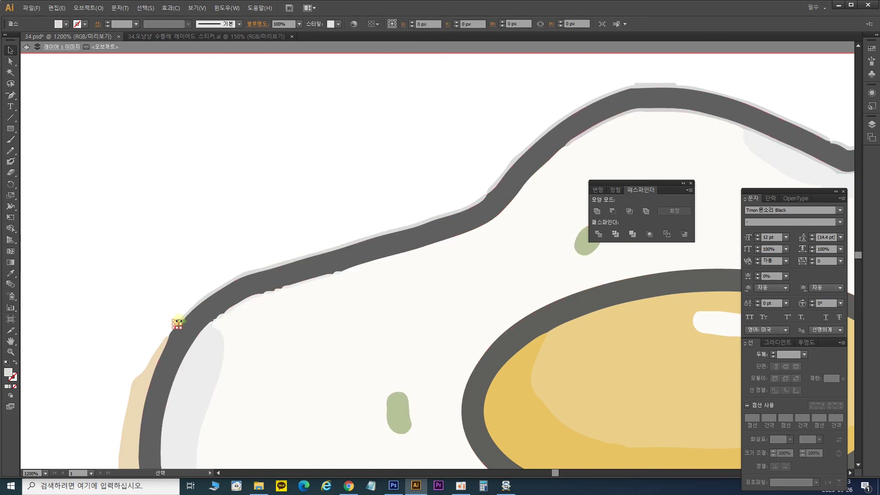
{"action": "key", "text": "ctrl+equal"}
{"action": "key", "text": "ctrl+equal"}
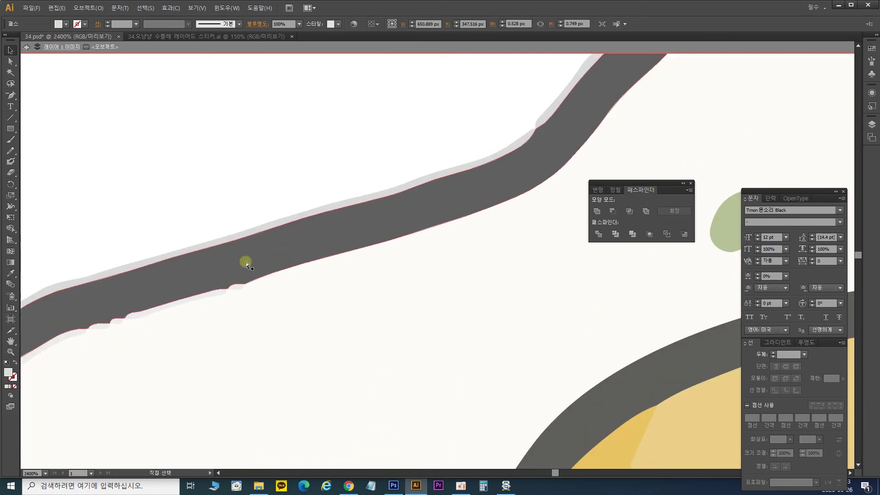
{"action": "scroll", "coordinate": [399, 247], "scroll_direction": "left", "scroll_amount": 4}
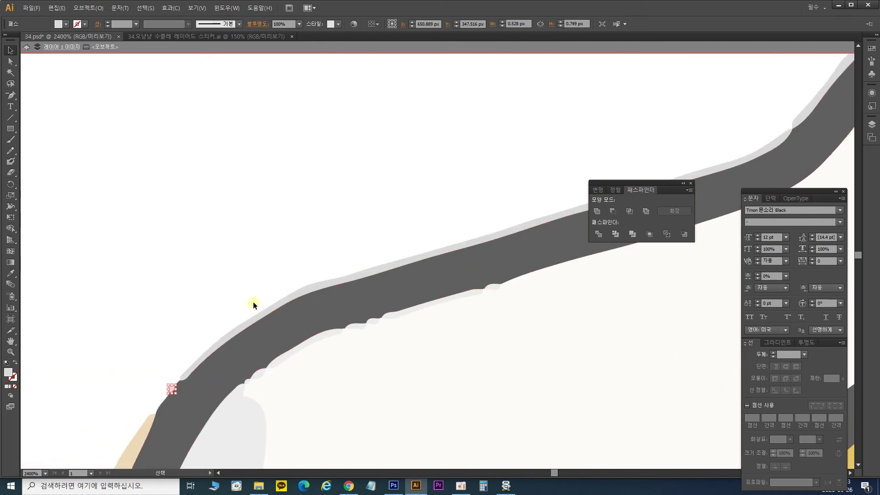
{"action": "left_click", "coordinate": [255, 305]}
{"action": "left_click", "coordinate": [279, 301]}
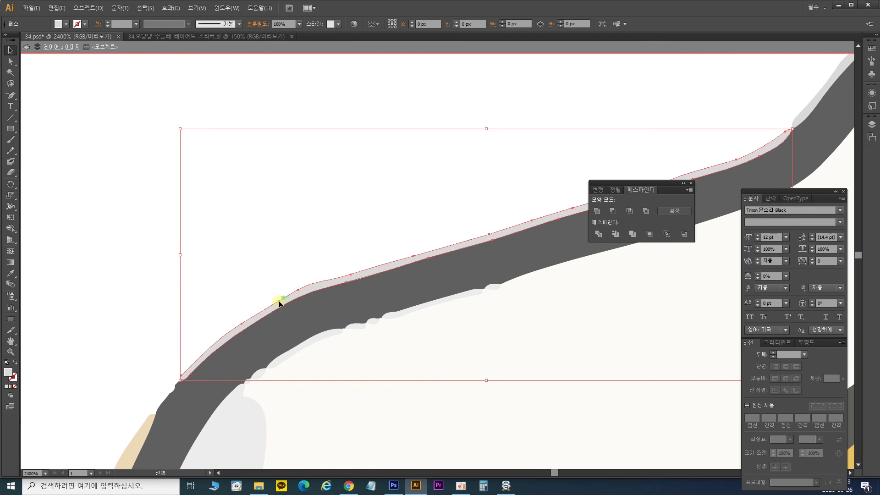
{"action": "key", "text": "Delete"}
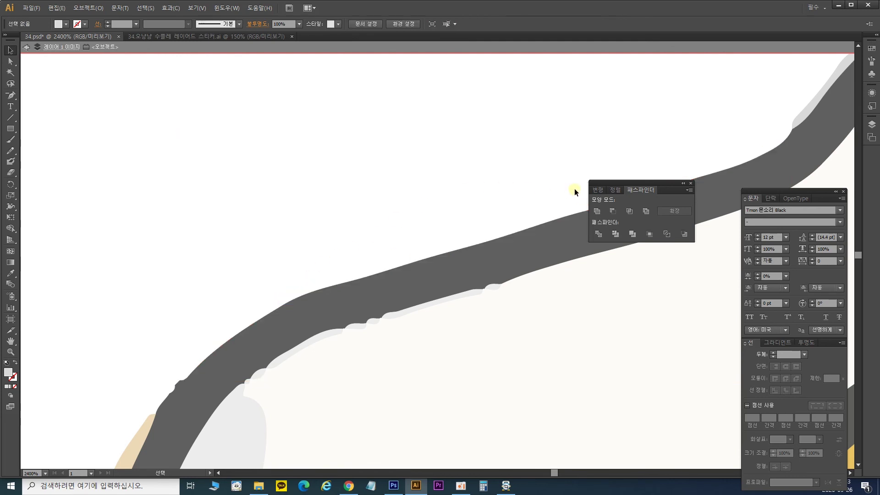
Delete the light grey strips outside the dark outline over the egg's top bump and along its upper-right edge
{"action": "left_click_drag", "start_coordinate": [631, 149], "coordinate": [139, 391]}
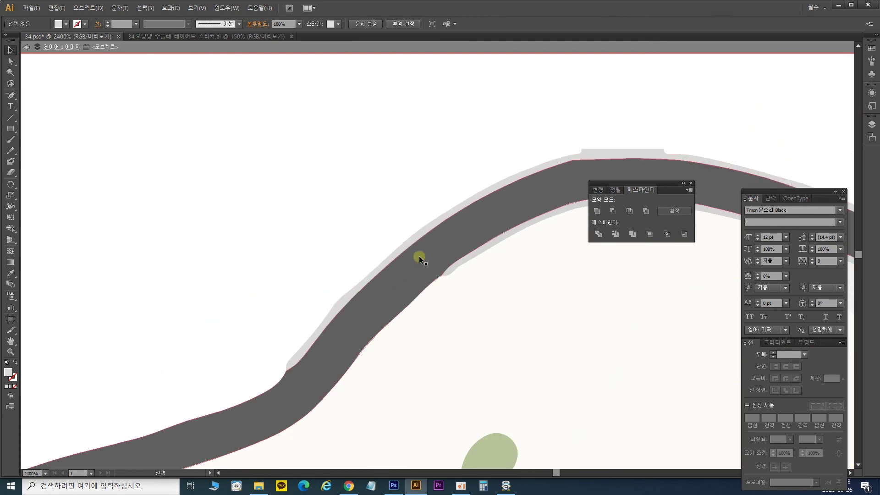
{"action": "left_click", "coordinate": [442, 215]}
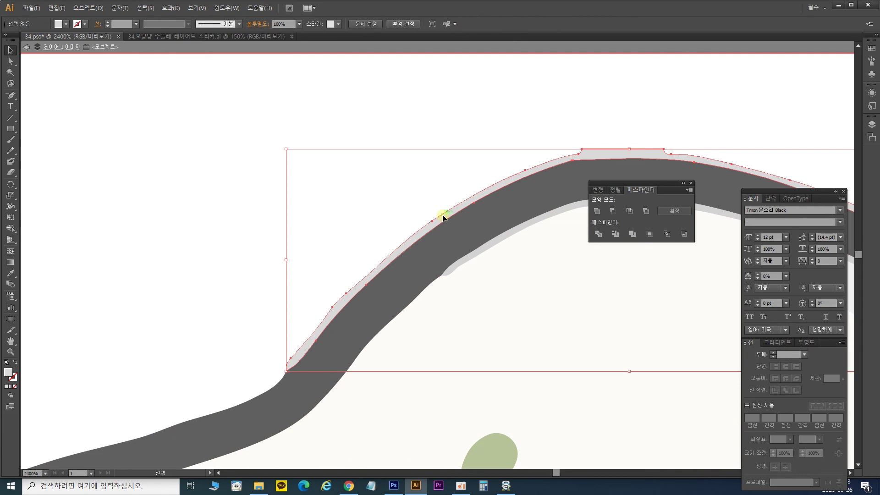
{"action": "key", "text": "Delete"}
{"action": "scroll", "coordinate": [442, 215], "scroll_direction": "right", "scroll_amount": 10}
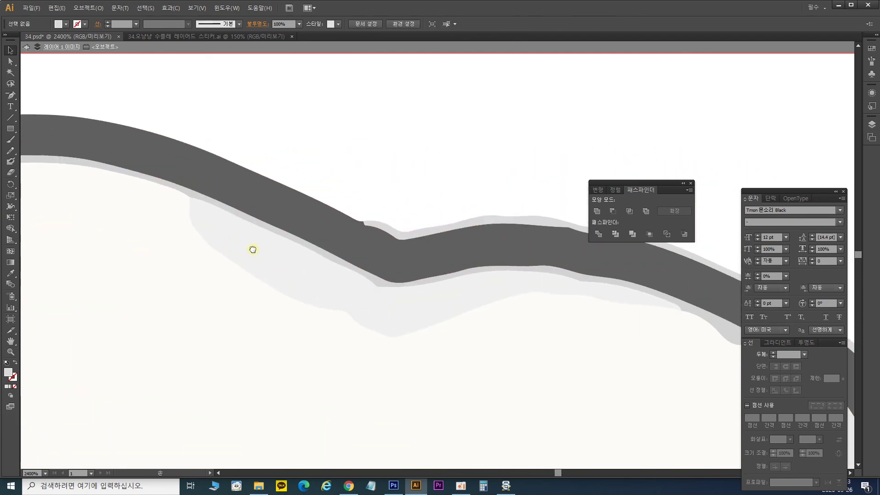
{"action": "left_click", "coordinate": [427, 219]}
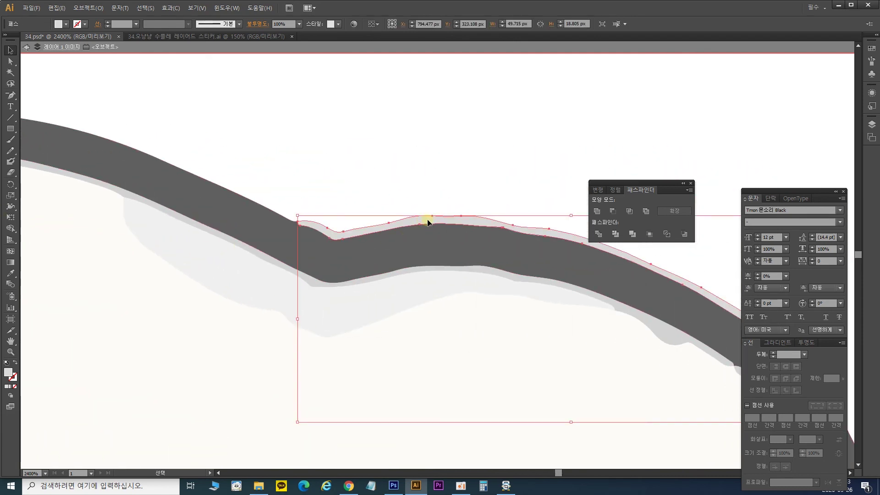
{"action": "key", "text": "Delete"}
Examine the dark outline and beige shadow along the egg's right and lower edges for stray pieces
{"action": "left_click_drag", "start_coordinate": [541, 332], "coordinate": [202, 197]}
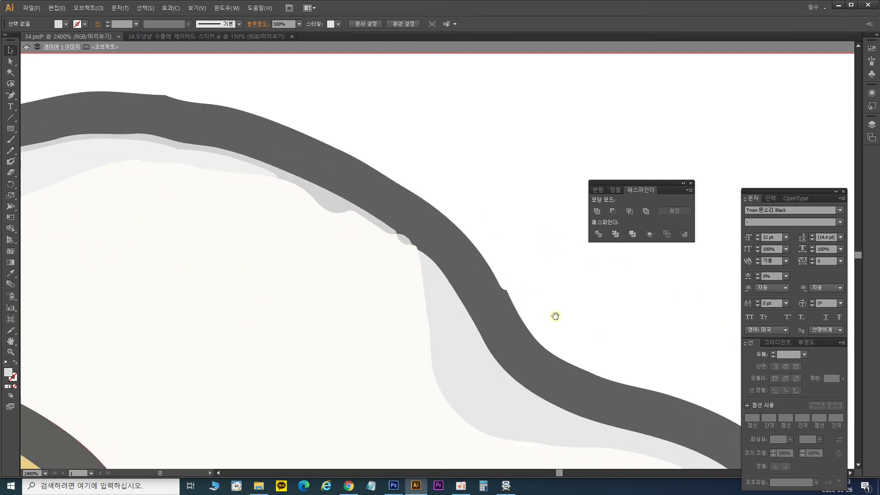
{"action": "left_click_drag", "start_coordinate": [556, 310], "coordinate": [320, 197]}
{"action": "left_click_drag", "start_coordinate": [504, 323], "coordinate": [379, 169]}
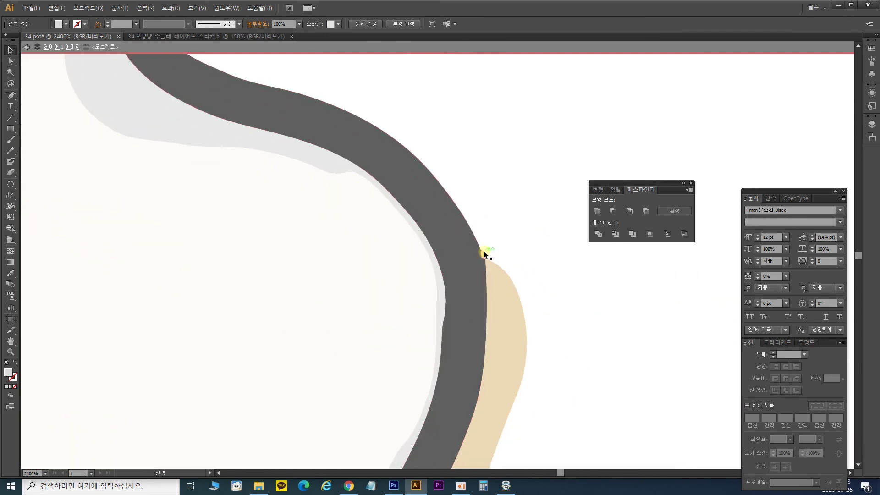
{"action": "left_click", "coordinate": [485, 253]}
{"action": "left_click", "coordinate": [546, 264]}
{"action": "left_click", "coordinate": [520, 308]}
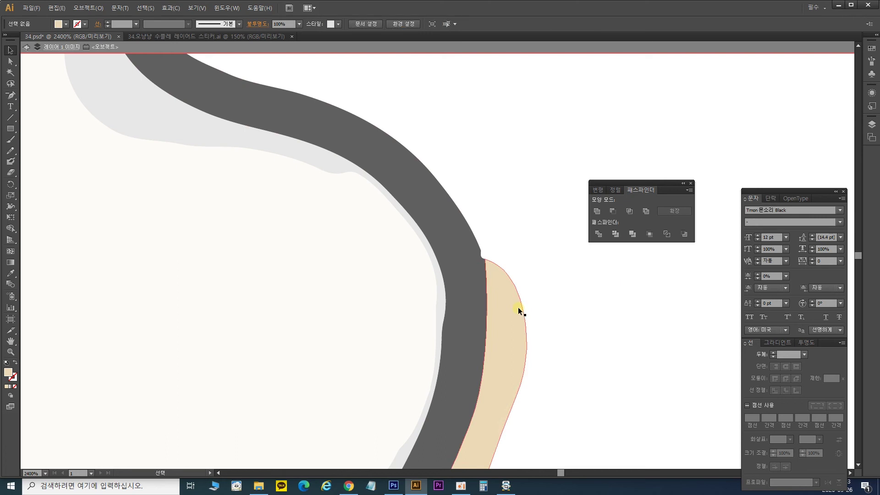
{"action": "left_click_drag", "start_coordinate": [514, 344], "coordinate": [503, 161]}
{"action": "left_click_drag", "start_coordinate": [342, 365], "coordinate": [449, 219]}
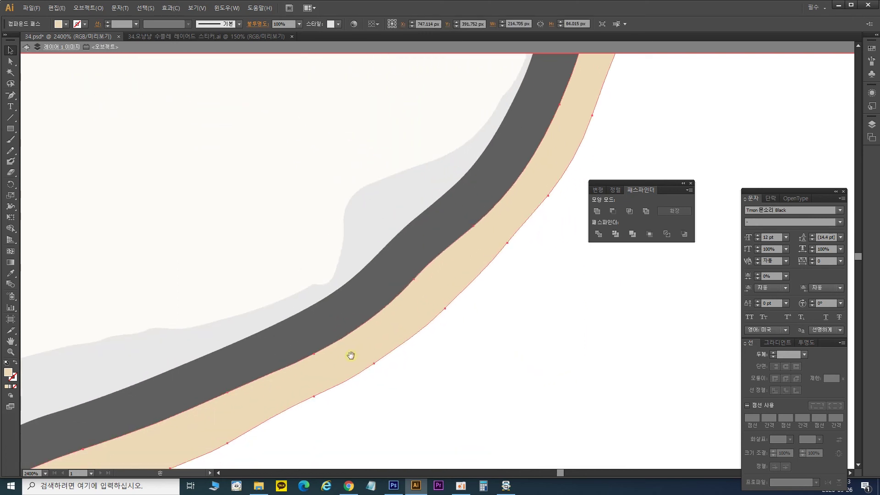
{"action": "left_click_drag", "start_coordinate": [229, 406], "coordinate": [522, 257]}
{"action": "left_click_drag", "start_coordinate": [226, 428], "coordinate": [417, 284]}
{"action": "left_click_drag", "start_coordinate": [188, 357], "coordinate": [399, 338]}
Delete the pale highlight sliver in the beige shadow below the egg and remove the matching hole from the shadow path
{"action": "left_click", "coordinate": [415, 351]}
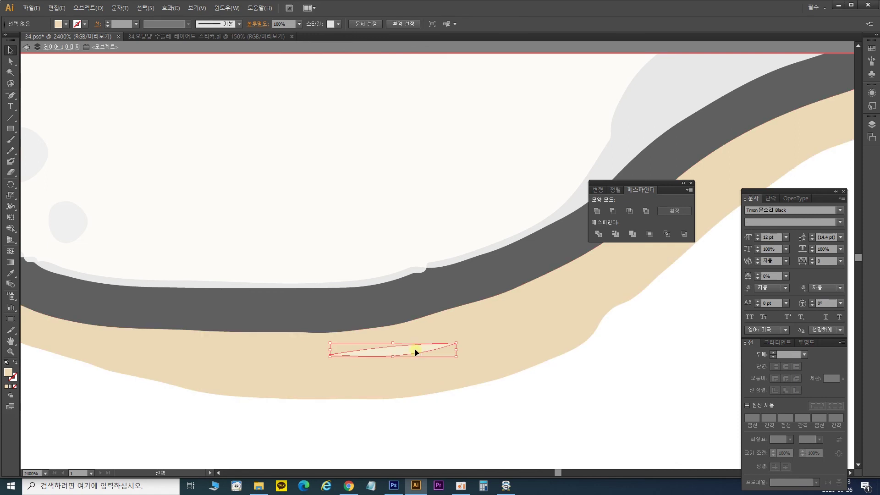
{"action": "left_click", "coordinate": [423, 352], "text": "shift"}
{"action": "key", "text": "ctrl+8"}
{"action": "key", "text": "ctrl+z"}
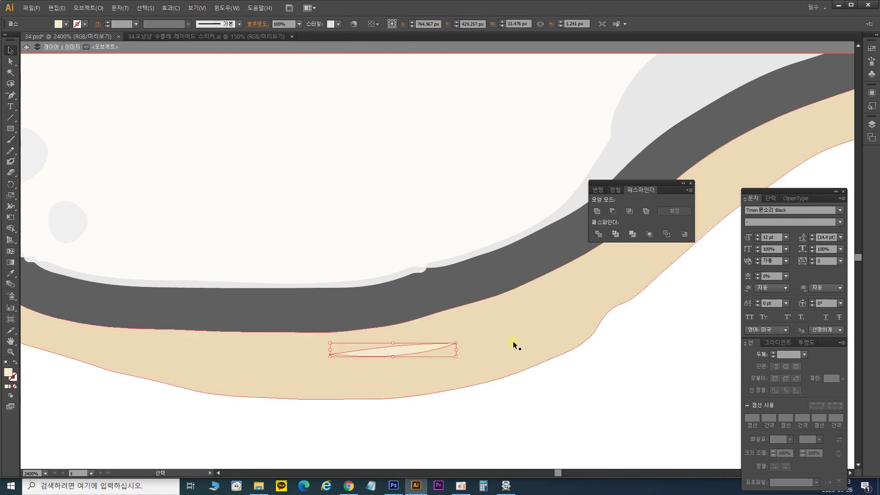
{"action": "key", "text": "ctrl+z"}
{"action": "left_click", "coordinate": [11, 61]}
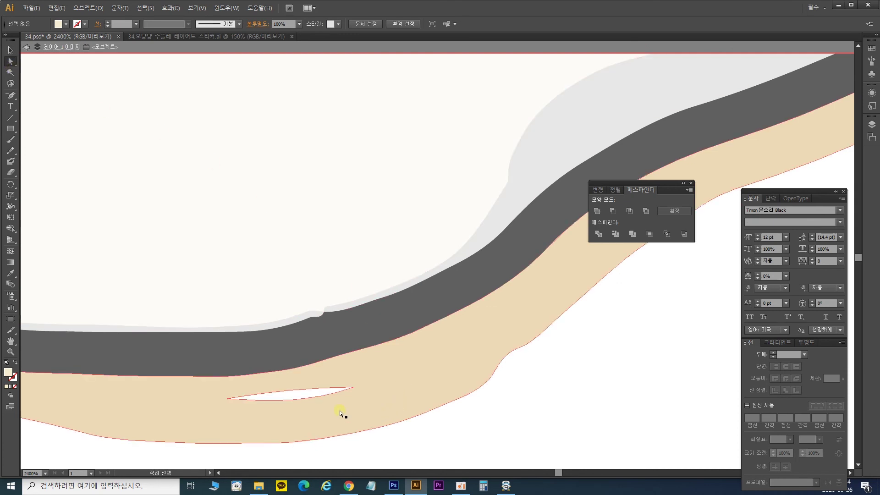
{"action": "left_click", "coordinate": [353, 387]}
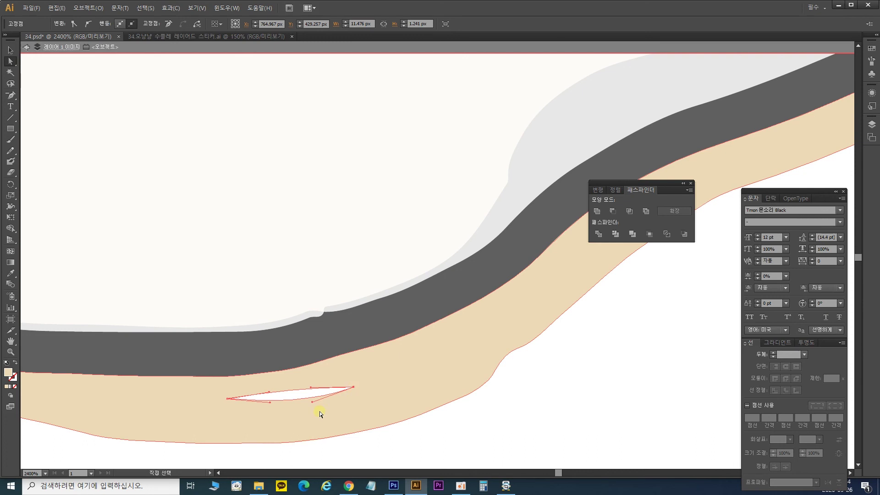
{"action": "key", "text": "Delete"}
{"action": "key", "text": "Delete"}
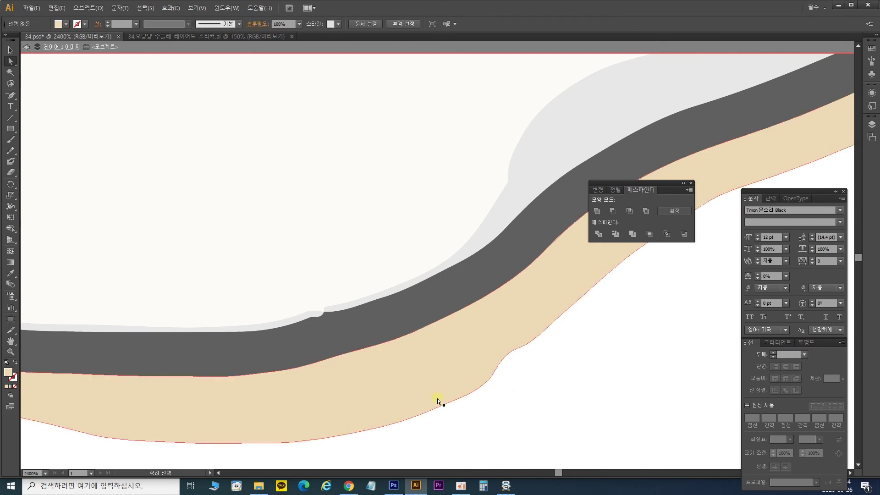
Examine the beige shadow and outline along the egg's lower and left edges, finishing with the whole egg
{"action": "left_click_drag", "start_coordinate": [369, 267], "coordinate": [582, 267]}
{"action": "left_click_drag", "start_coordinate": [167, 195], "coordinate": [383, 318]}
{"action": "mouse_move", "coordinate": [136, 249]}
{"action": "left_mouse_down"}
{"action": "mouse_move", "coordinate": [371, 336]}
{"action": "mouse_move", "coordinate": [403, 362]}
{"action": "left_mouse_up"}
{"action": "left_click_drag", "start_coordinate": [222, 171], "coordinate": [282, 335]}
{"action": "left_click_drag", "start_coordinate": [264, 212], "coordinate": [261, 235]}
{"action": "mouse_move", "coordinate": [317, 49]}
{"action": "left_mouse_down"}
{"action": "mouse_move", "coordinate": [306, 128]}
{"action": "mouse_move", "coordinate": [257, 188]}
{"action": "mouse_move", "coordinate": [243, 224]}
{"action": "left_mouse_up"}
{"action": "key", "text": "ctrl+minus"}
{"action": "key", "text": "ctrl+minus"}
{"action": "key", "text": "ctrl+minus"}
{"action": "key", "text": "ctrl+minus"}
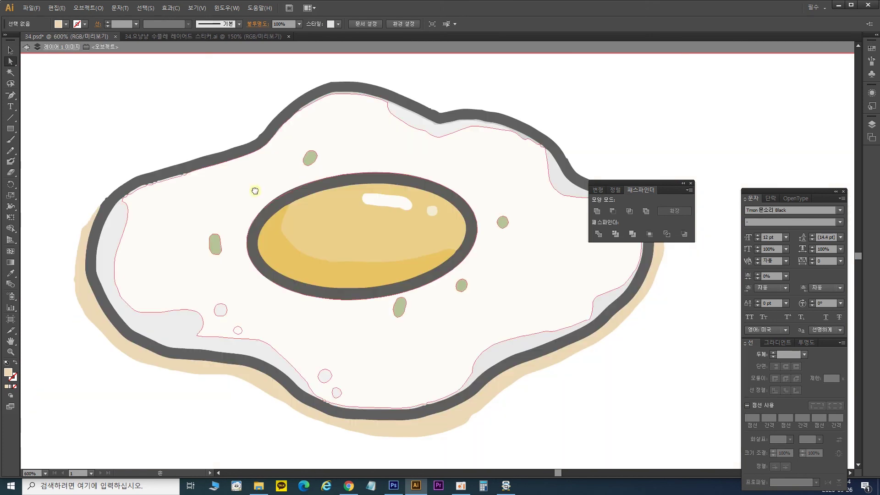
Move the Pathfinder panel off the egg artwork and exit isolation mode
{"action": "left_click_drag", "start_coordinate": [631, 181], "coordinate": [737, 127]}
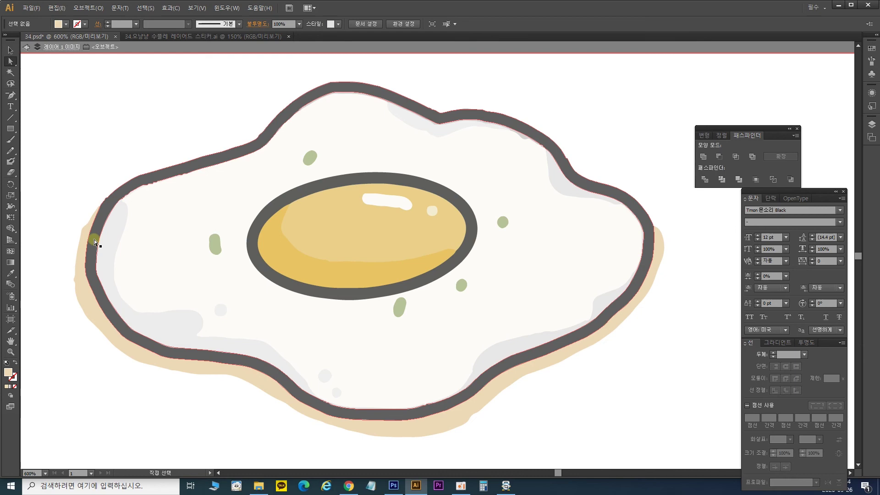
{"action": "key", "text": "ctrl+minus"}
{"action": "left_click_drag", "start_coordinate": [542, 358], "coordinate": [288, 191]}
{"action": "left_click_drag", "start_coordinate": [409, 267], "coordinate": [469, 243]}
{"action": "left_click", "coordinate": [636, 89]}
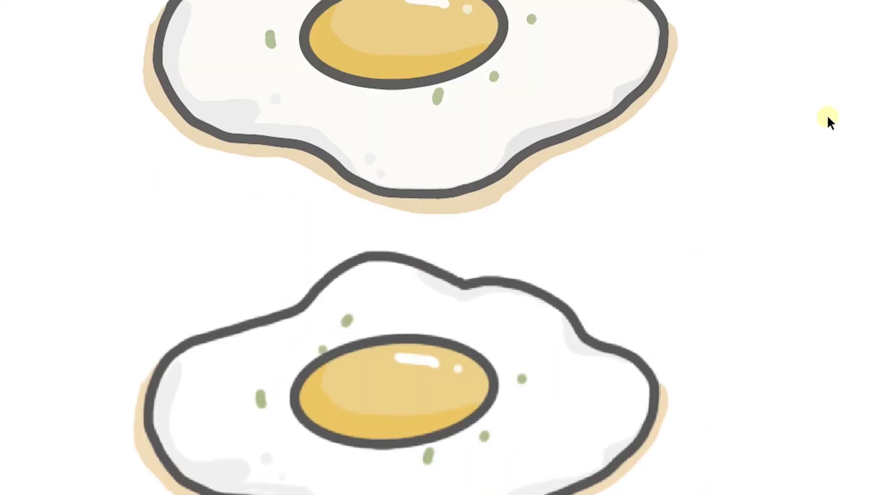
Compare the cleaned-up vector egg with the original egg image below it
{"action": "left_click", "coordinate": [651, 413]}
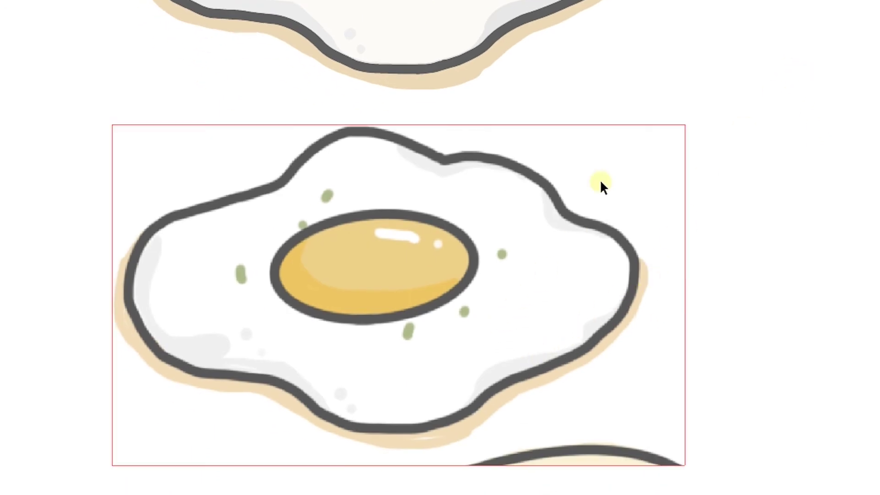
{"action": "scroll", "coordinate": [628, 316], "scroll_direction": "up", "scroll_amount": 2}
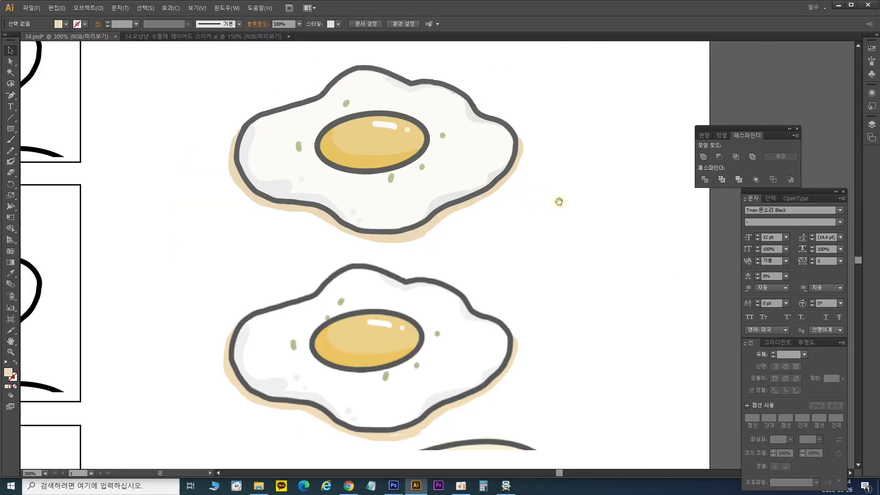
{"action": "left_click_drag", "start_coordinate": [558, 199], "coordinate": [595, 198]}
{"action": "left_click", "coordinate": [502, 298]}
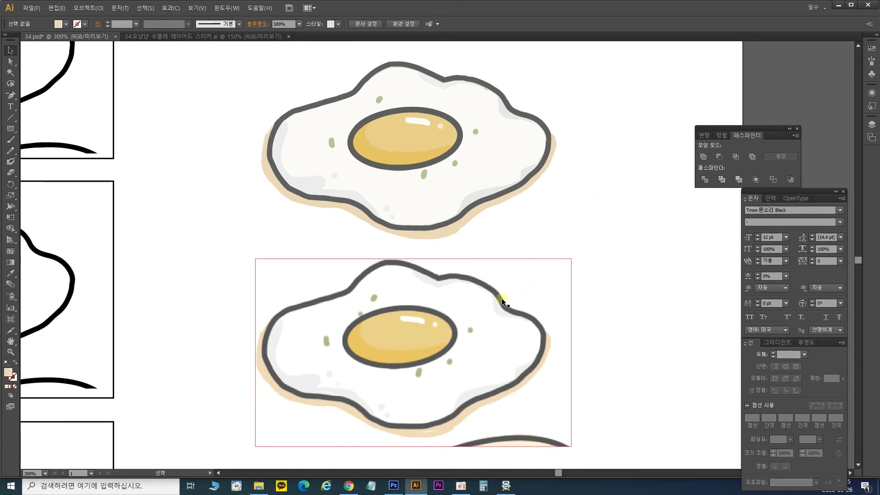
{"action": "left_click", "coordinate": [517, 246]}
{"action": "left_click_drag", "start_coordinate": [607, 315], "coordinate": [528, 297]}
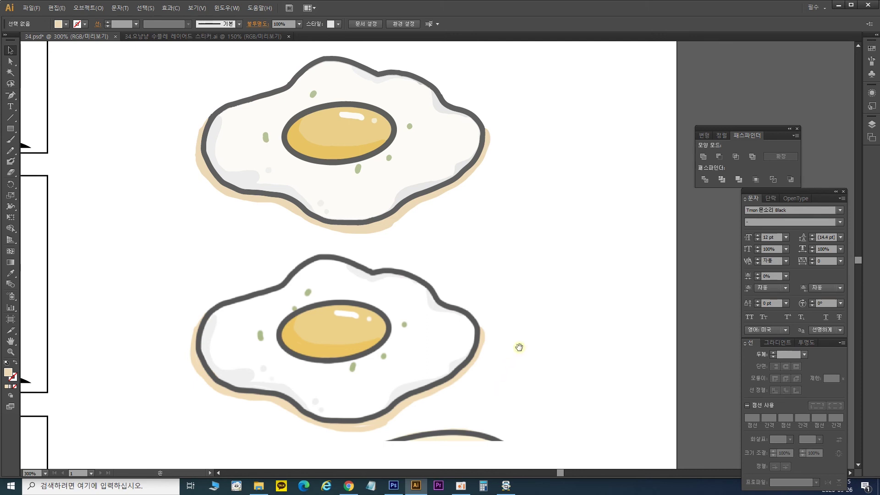
{"action": "left_click_drag", "start_coordinate": [510, 311], "coordinate": [433, 323]}
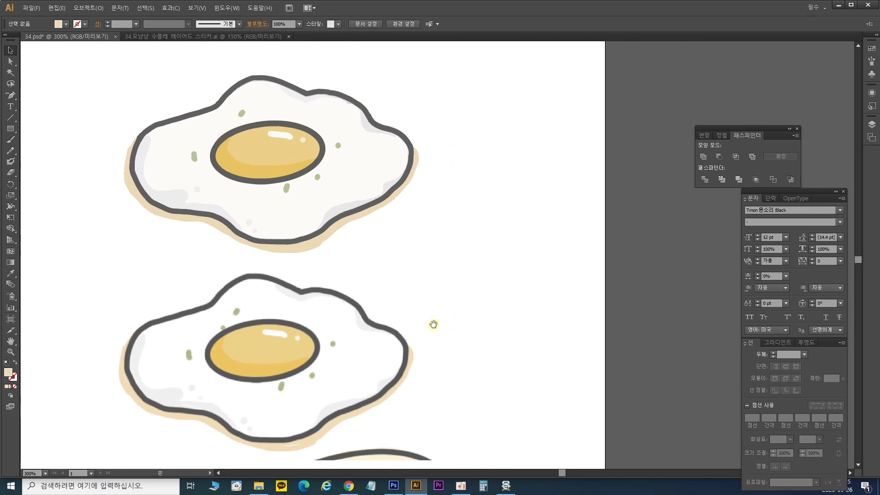
Extend the artboard's right edge with the Artboard tool to a width of about 2027 px, leaving empty space beside the eggs
{"action": "key", "text": "ctrl+minus"}
{"action": "key", "text": "ctrl+minus"}
{"action": "key", "text": "ctrl+minus"}
{"action": "key", "text": "ctrl+minus"}
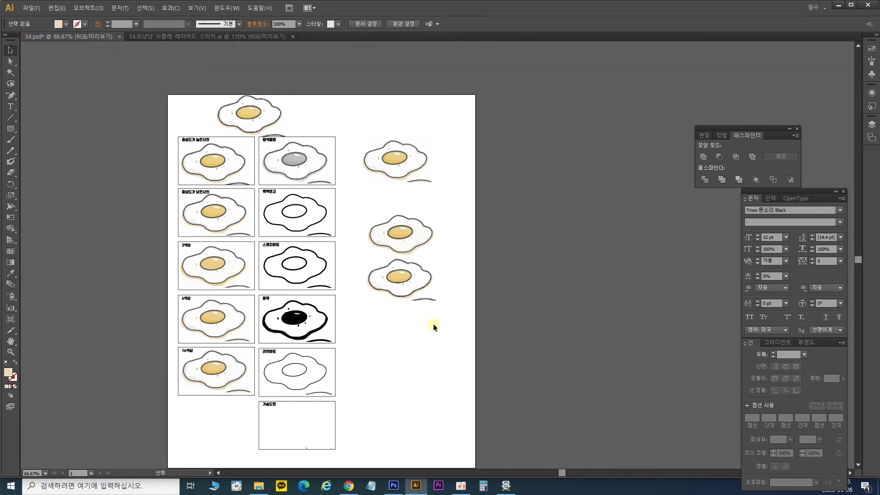
{"action": "key", "text": "shift+o"}
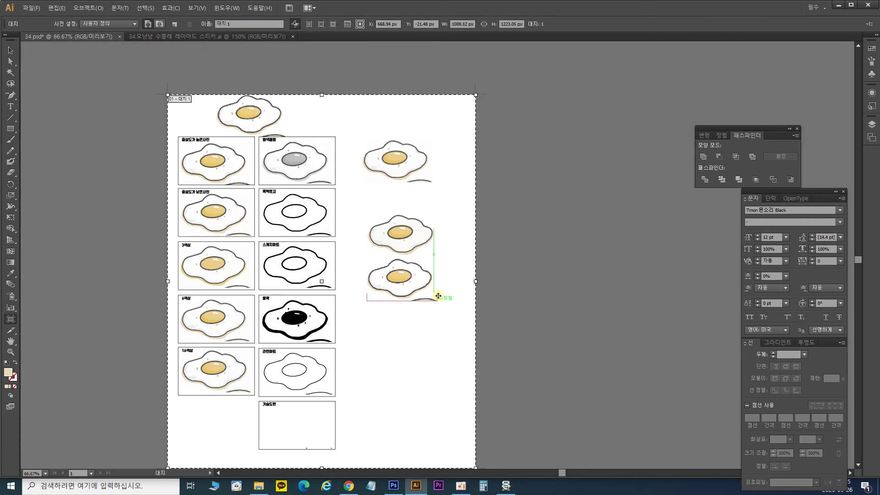
{"action": "scroll", "coordinate": [402, 202], "scroll_direction": "right", "scroll_amount": 3}
{"action": "scroll", "coordinate": [403, 202], "scroll_direction": "down", "scroll_amount": 1}
{"action": "left_click_drag", "start_coordinate": [333, 250], "coordinate": [644, 250]}
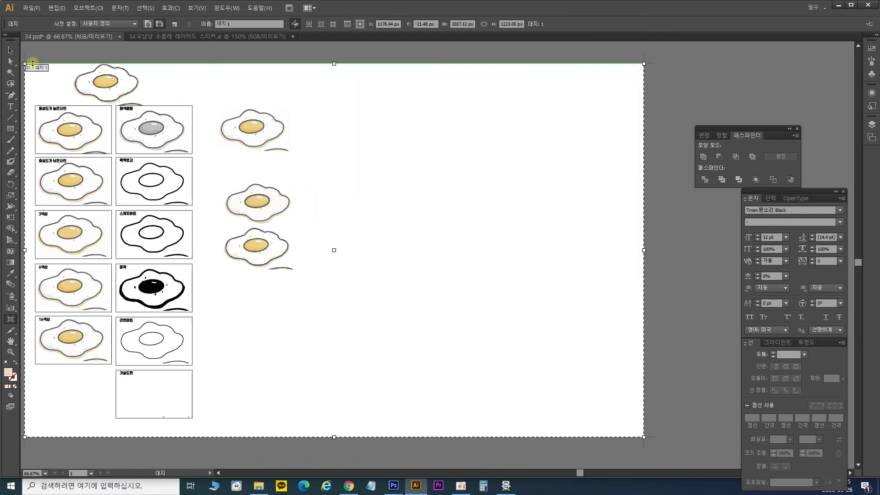
{"action": "left_click", "coordinate": [11, 50]}
{"action": "left_click_drag", "start_coordinate": [321, 184], "coordinate": [414, 209]}
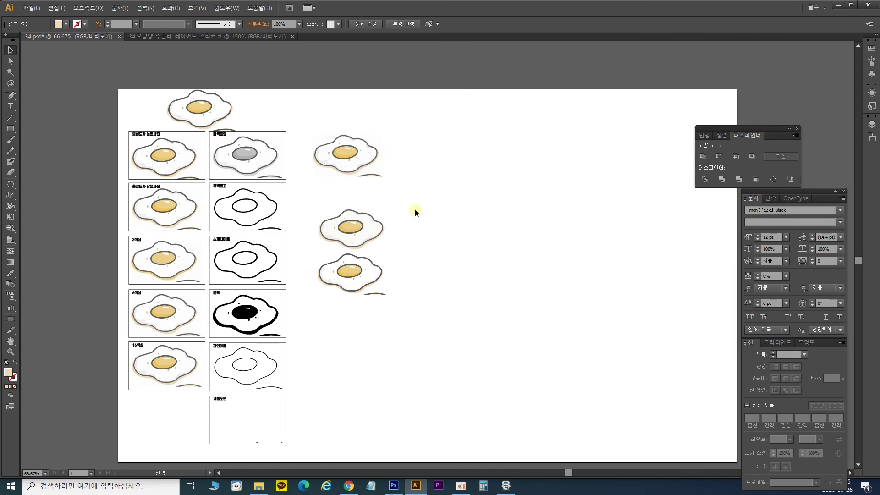
Duplicate the cleaned-up vector egg and the original egg image below it into the empty space beside them
{"action": "key", "text": "ctrl+plus"}
{"action": "key", "text": "ctrl+plus"}
{"action": "key", "text": "ctrl+plus"}
{"action": "left_click_drag", "start_coordinate": [410, 393], "coordinate": [457, 175]}
{"action": "left_click_drag", "start_coordinate": [495, 208], "coordinate": [421, 220]}
{"action": "left_click_drag", "start_coordinate": [577, 418], "coordinate": [247, 88]}
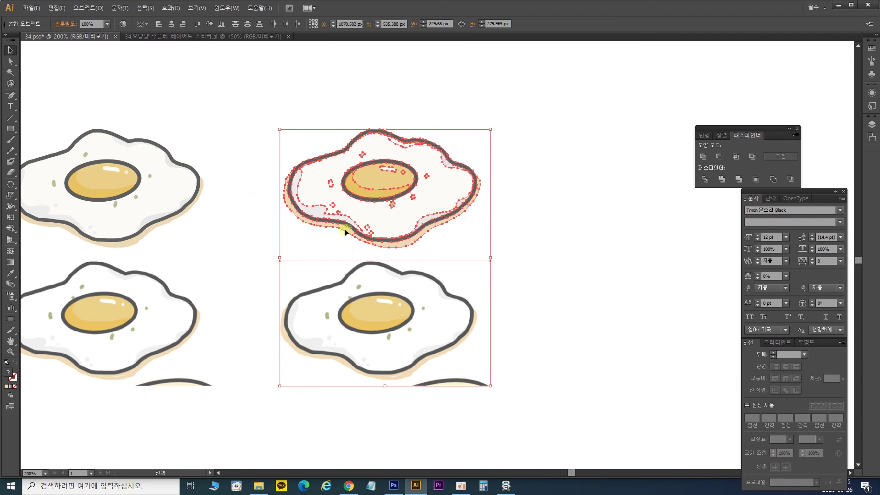
{"action": "key", "text": "ctrl+minus"}
{"action": "key", "text": "ctrl+minus"}
{"action": "key", "text": "ctrl+minus"}
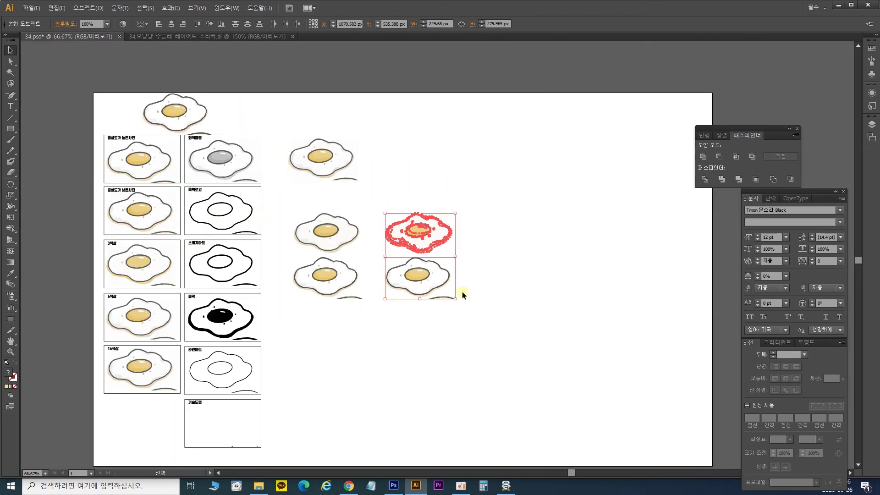
Scale the two copied eggs up proportionally to about 877 by 1069 px together and position them within the empty artboard area
{"action": "left_click_drag", "start_coordinate": [473, 277], "coordinate": [356, 281]}
{"action": "left_click_drag", "start_coordinate": [347, 220], "coordinate": [551, 80]}
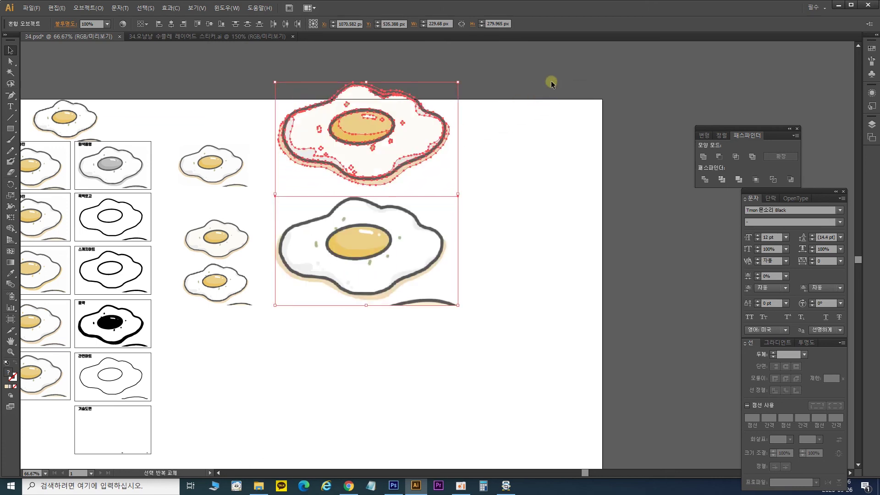
{"action": "left_click_drag", "start_coordinate": [408, 138], "coordinate": [412, 248]}
{"action": "left_click_drag", "start_coordinate": [463, 192], "coordinate": [582, 118]}
{"action": "left_click_drag", "start_coordinate": [485, 179], "coordinate": [485, 202]}
{"action": "left_click_drag", "start_coordinate": [525, 146], "coordinate": [547, 114]}
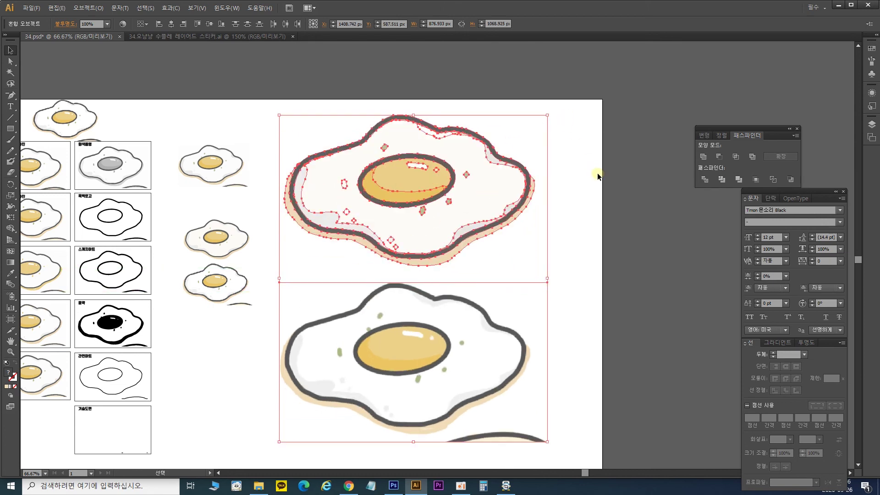
{"action": "left_click", "coordinate": [584, 219]}
Compare the outlines, shading and green specks of the enlarged vector egg with those of the enlarged original image
{"action": "left_click_drag", "start_coordinate": [565, 285], "coordinate": [560, 264]}
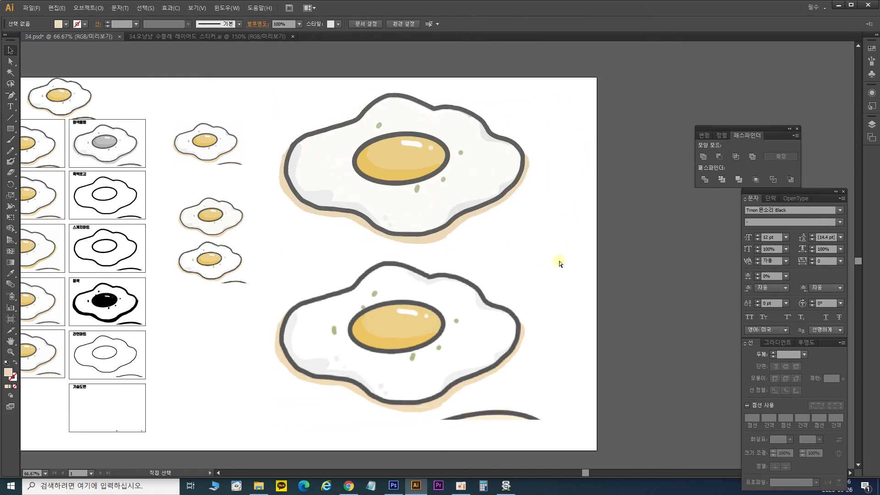
{"action": "key", "text": "ctrl+equal"}
{"action": "key", "text": "ctrl+equal"}
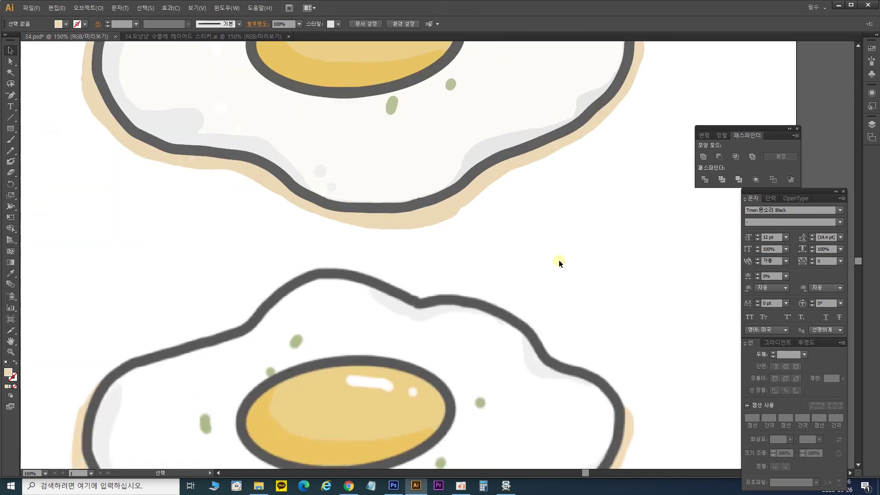
{"action": "left_click_drag", "start_coordinate": [489, 248], "coordinate": [507, 191]}
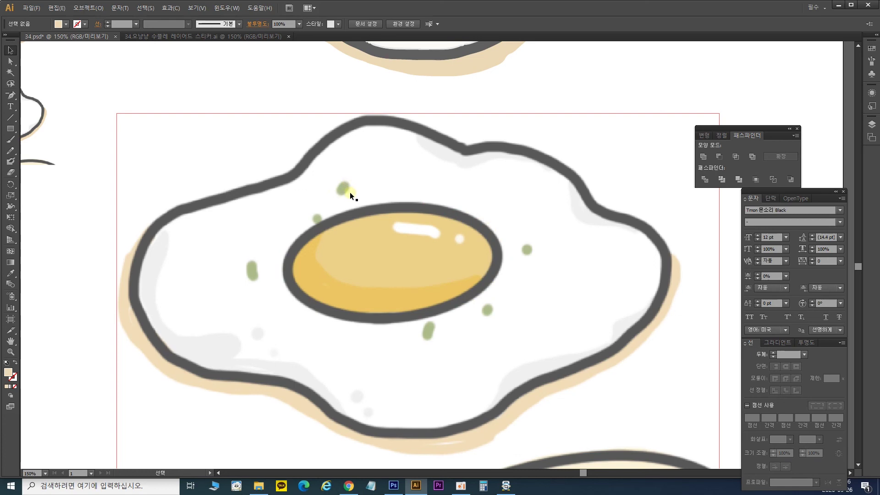
{"action": "key", "text": "space"}
{"action": "left_click_drag", "start_coordinate": [411, 78], "coordinate": [409, 300]}
{"action": "left_click_drag", "start_coordinate": [411, 182], "coordinate": [401, 289]}
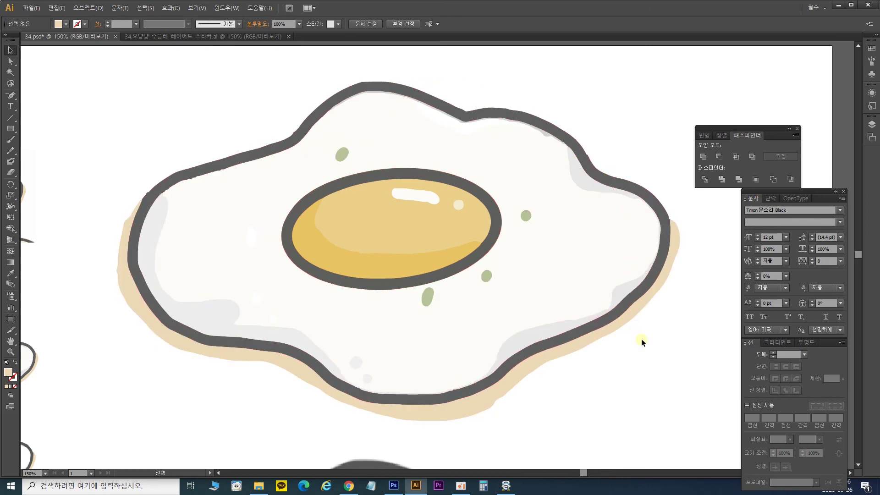
{"action": "left_click_drag", "start_coordinate": [646, 362], "coordinate": [603, 139]}
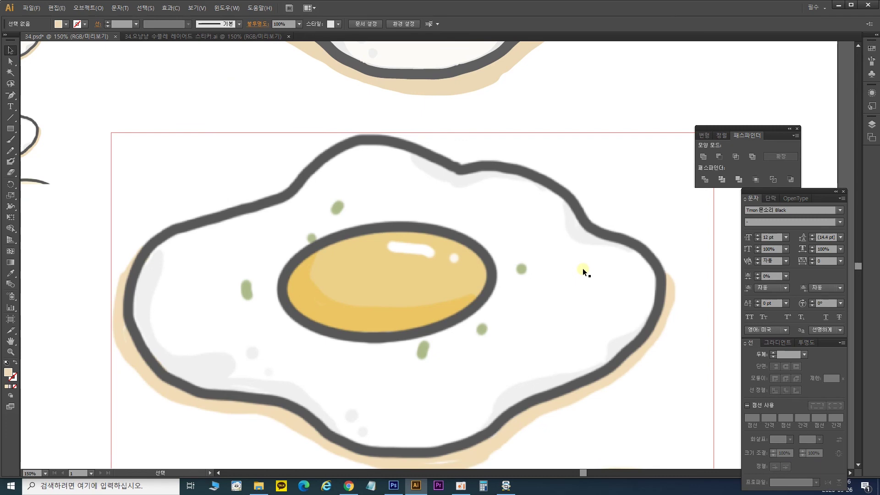
{"action": "left_click_drag", "start_coordinate": [495, 103], "coordinate": [564, 282]}
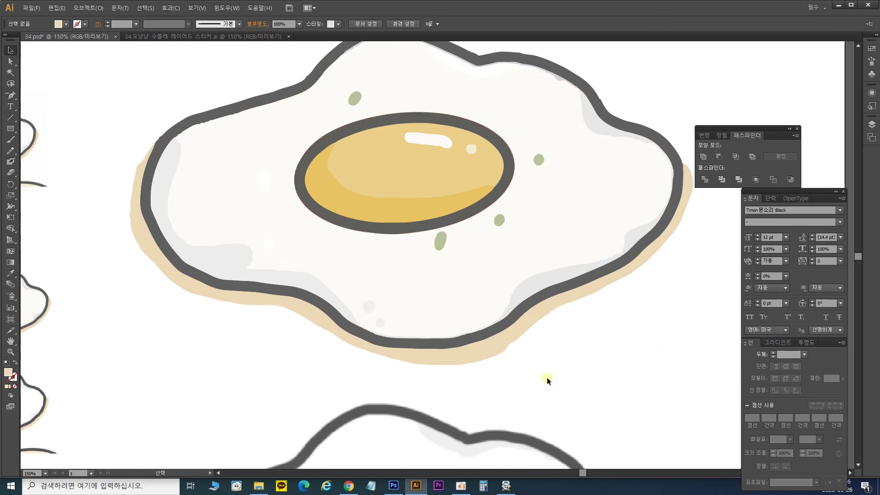
{"action": "left_click_drag", "start_coordinate": [507, 309], "coordinate": [496, 402]}
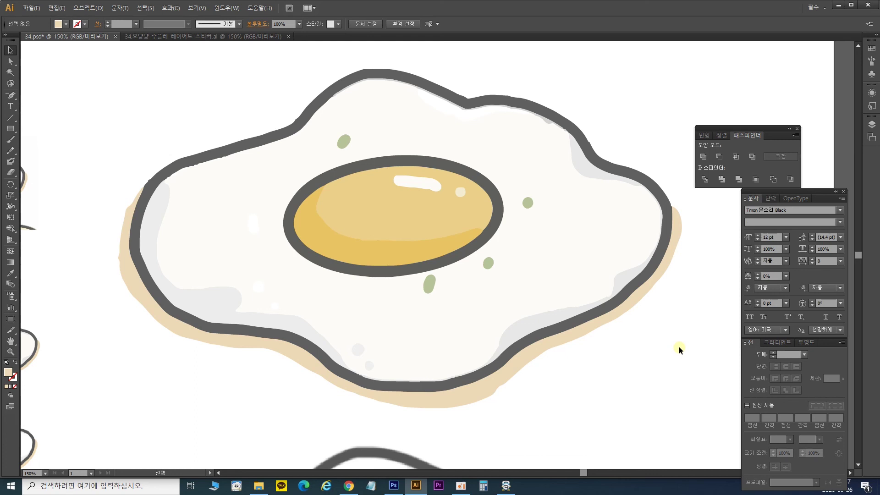
{"action": "left_click_drag", "start_coordinate": [611, 129], "coordinate": [604, 215]}
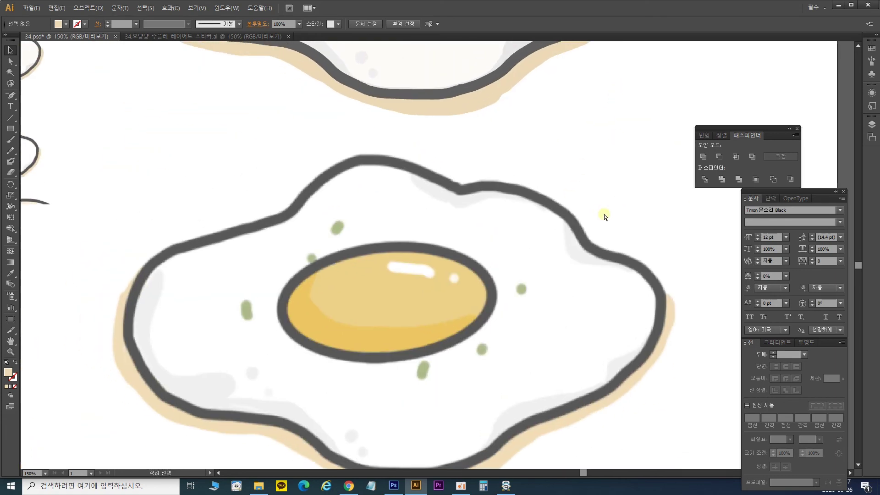
Select the enlarged original image and examine the bottom outline and beige shadow of the vector egg up close
{"action": "key", "text": "ctrl+minus"}
{"action": "key", "text": "ctrl+minus"}
{"action": "left_click_drag", "start_coordinate": [398, 161], "coordinate": [510, 216]}
{"action": "left_click", "coordinate": [528, 297]}
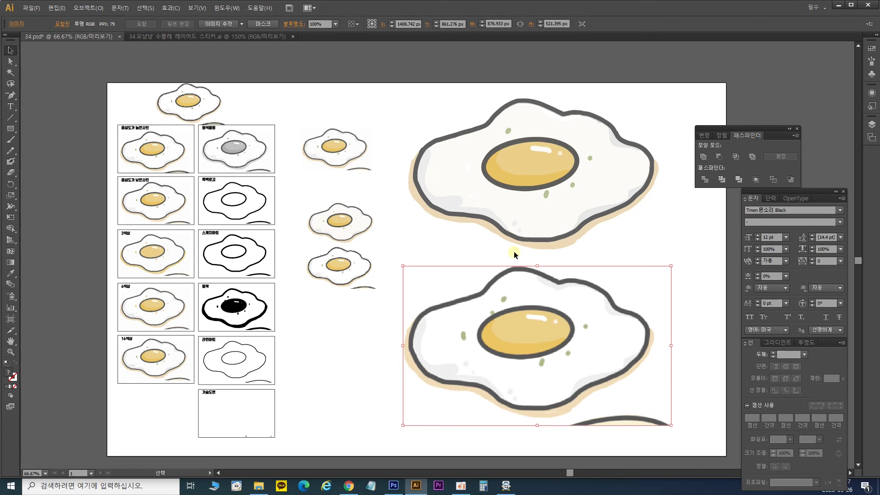
{"action": "key", "text": "ctrl+plus"}
{"action": "key", "text": "ctrl+plus"}
{"action": "key", "text": "ctrl+plus"}
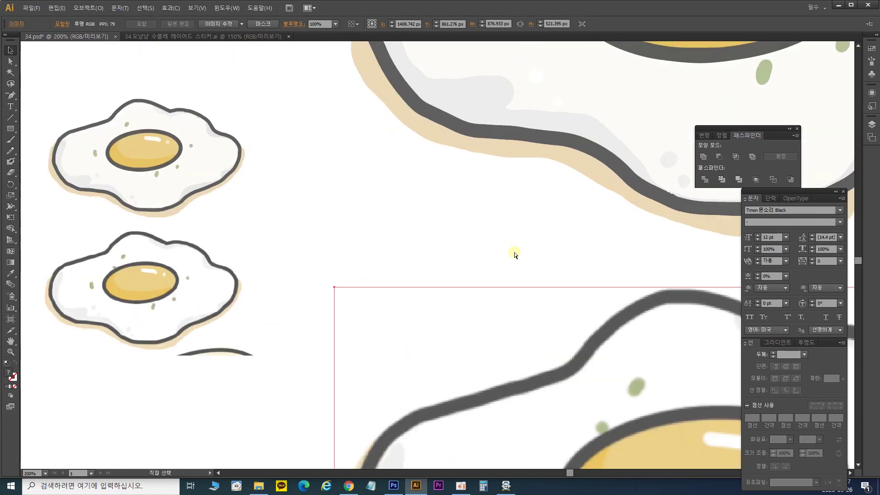
{"action": "left_click_drag", "start_coordinate": [478, 226], "coordinate": [218, 407]}
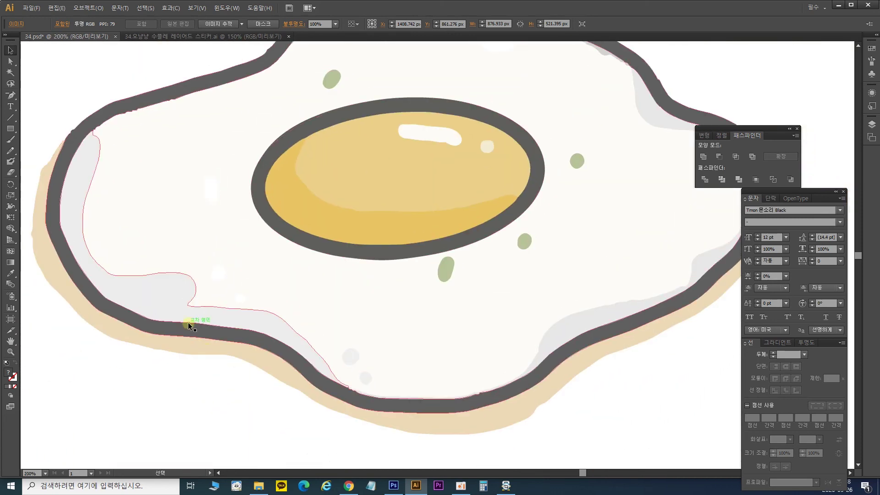
{"action": "scroll", "coordinate": [486, 394], "scroll_direction": "down", "scroll_amount": 3}
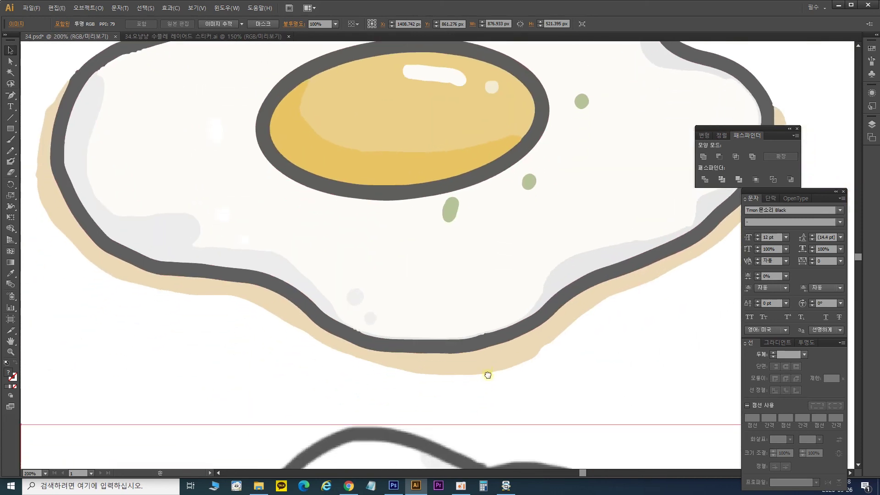
{"action": "key", "text": "ctrl+plus"}
{"action": "key", "text": "ctrl+plus"}
{"action": "key", "text": "ctrl+plus"}
{"action": "left_click_drag", "start_coordinate": [487, 373], "coordinate": [459, 205]}
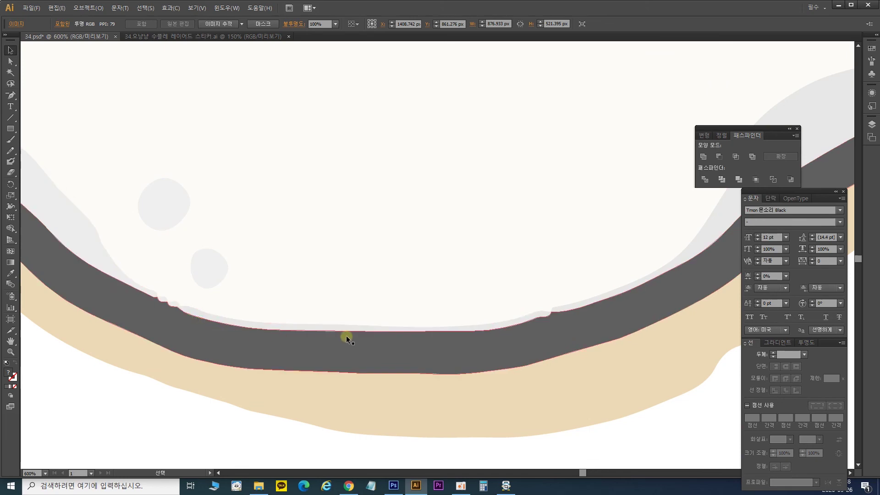
Examine the whole enlarged vector egg, including its shading, specks and outline, above the original image
{"action": "key", "text": "ctrl+minus"}
{"action": "key", "text": "ctrl+minus"}
{"action": "key", "text": "ctrl+minus"}
{"action": "key", "text": "ctrl+minus"}
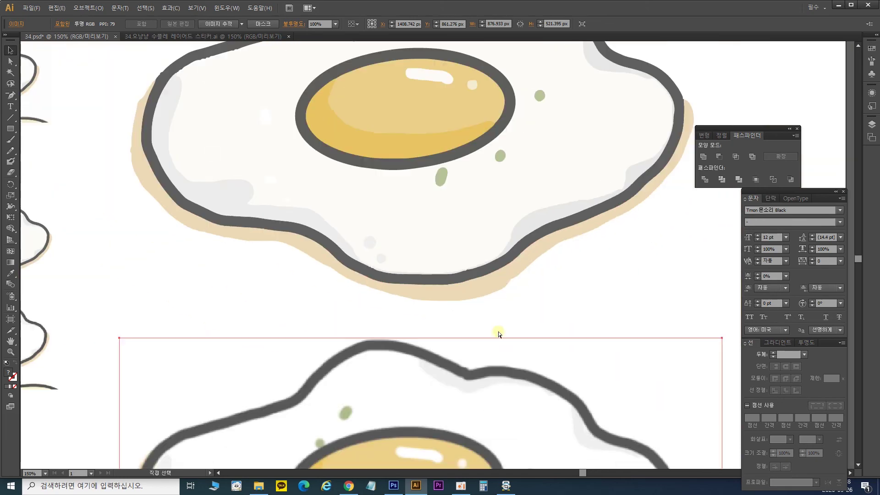
{"action": "scroll", "coordinate": [497, 331], "scroll_direction": "up", "scroll_amount": 3}
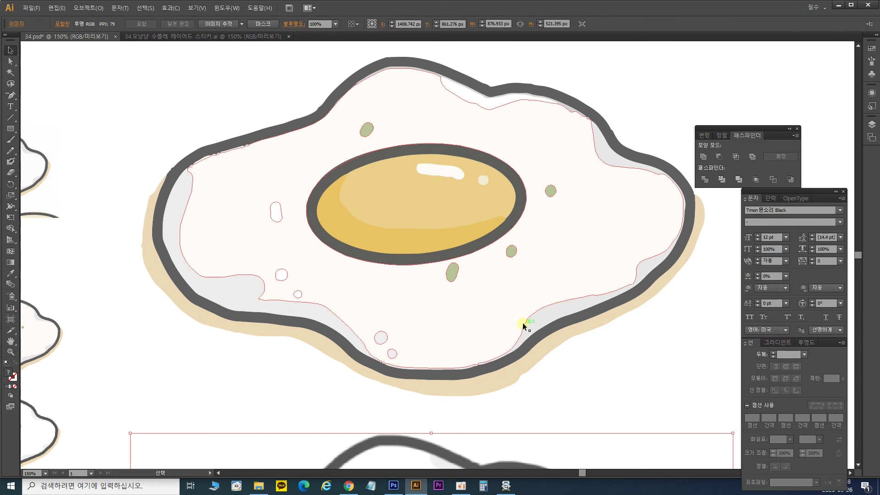
{"action": "scroll", "coordinate": [524, 326], "scroll_direction": "down", "scroll_amount": 2}
{"action": "scroll", "coordinate": [524, 326], "scroll_direction": "up", "scroll_amount": 2}
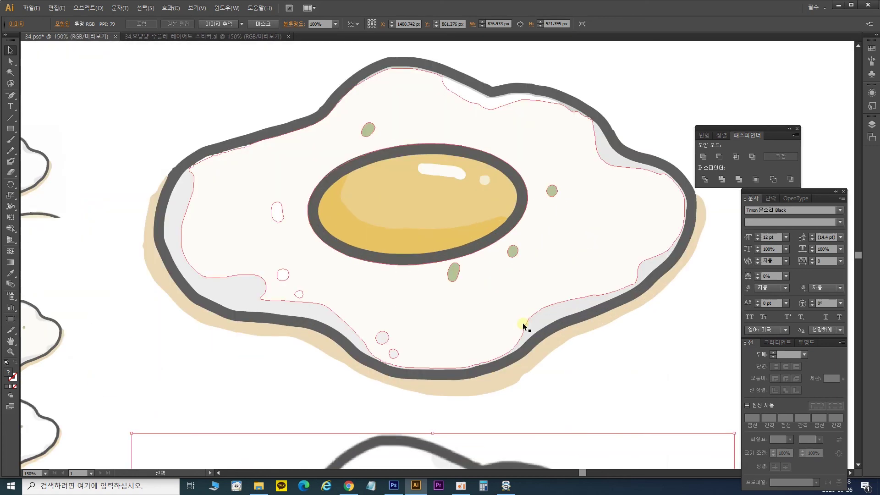
{"action": "scroll", "coordinate": [524, 325], "scroll_direction": "down", "scroll_amount": 2}
{"action": "scroll", "coordinate": [523, 325], "scroll_direction": "up", "scroll_amount": 2}
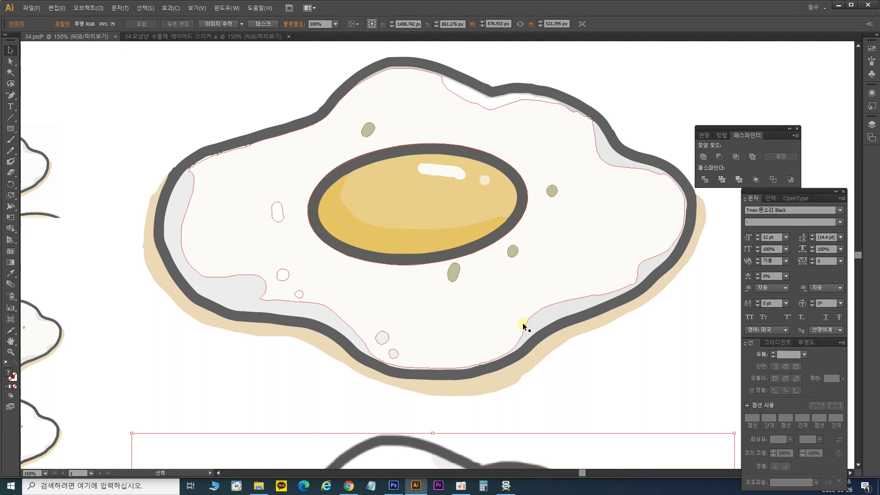